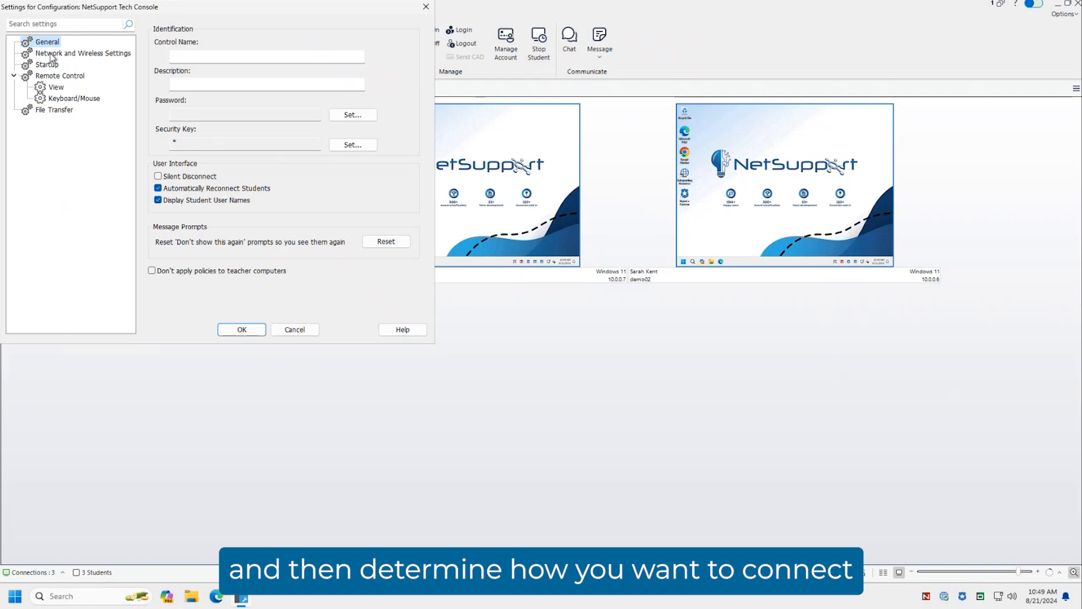
# Step: Review the Network and Wireless and the Startup connection settings, and close the configuration without changes
pyautogui.click(63, 56)
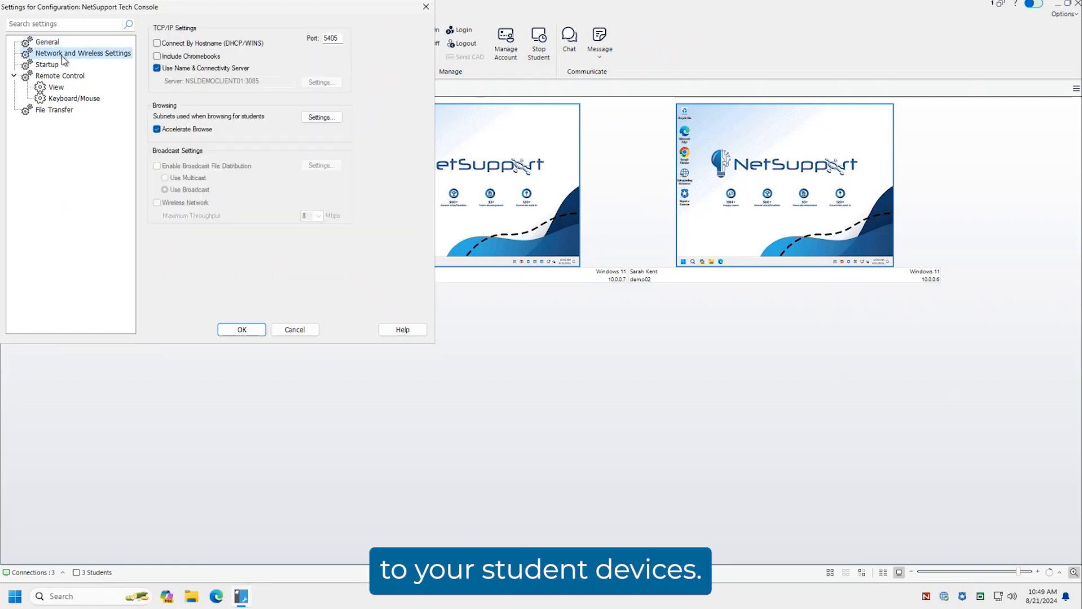
pyautogui.click(56, 66)
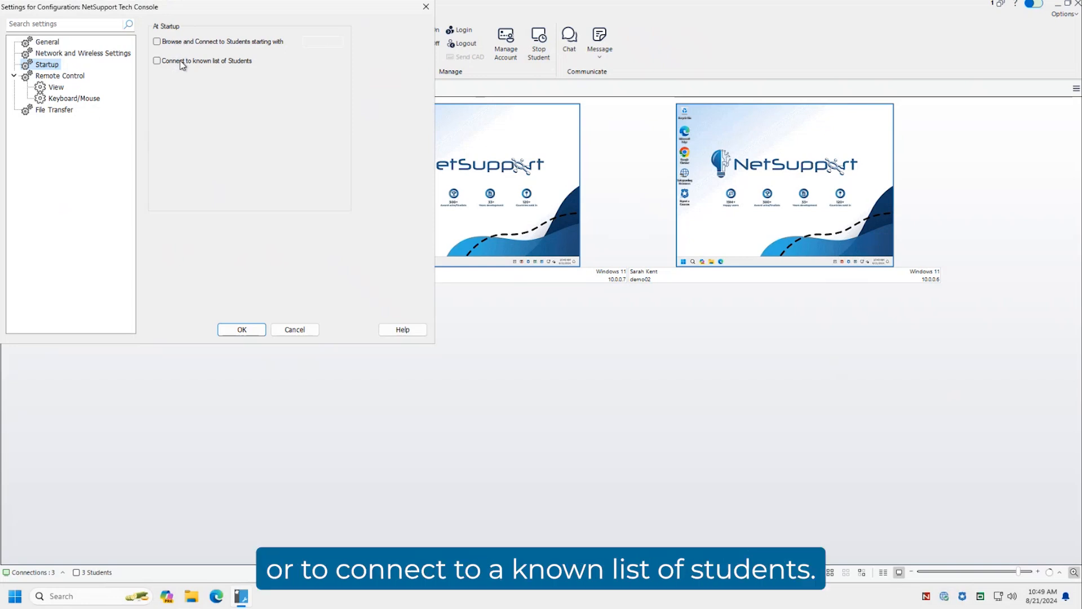
pyautogui.click(294, 330)
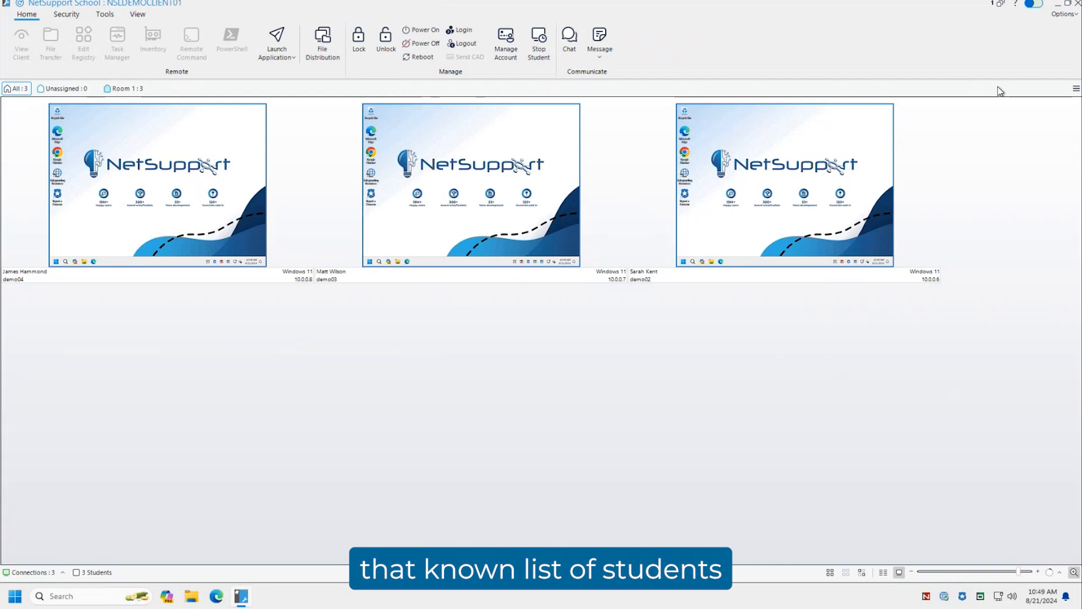
# Step: Examine the class list that defines which students are connected at startup, and close it
pyautogui.click(1064, 14)
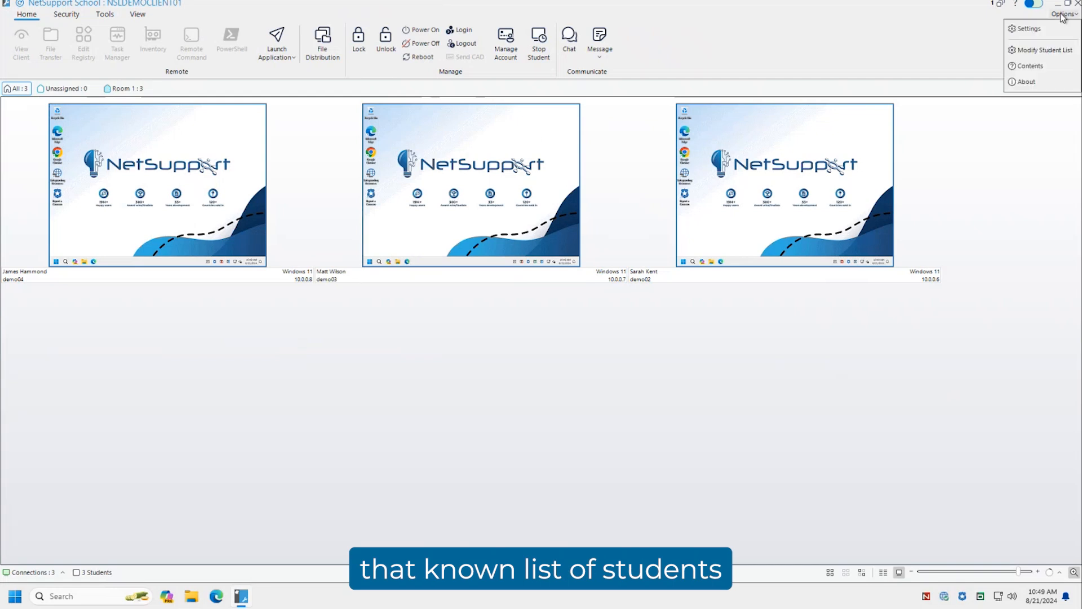
pyautogui.click(1043, 50)
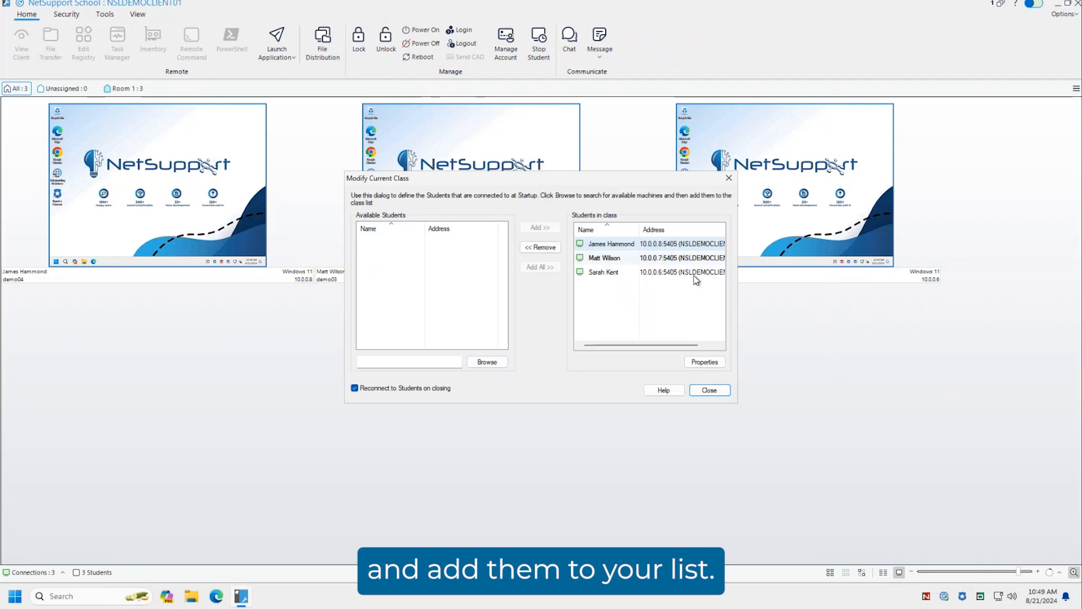
pyautogui.click(705, 392)
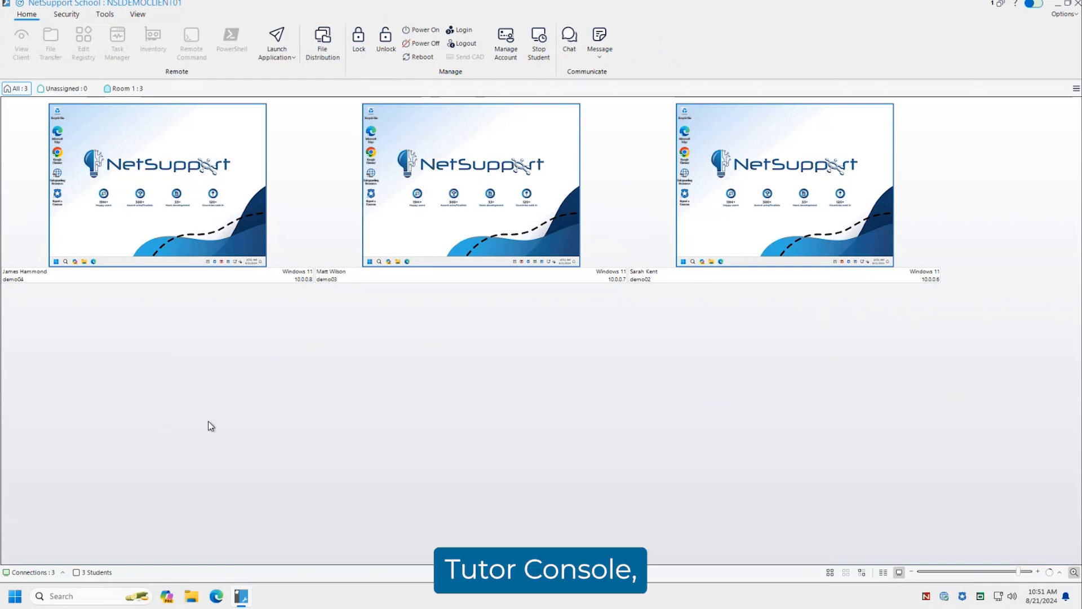
# Step: Open a remote view of demo04 and cycle its session mode through Watch and Control back to Share
pyautogui.doubleClick(172, 210)
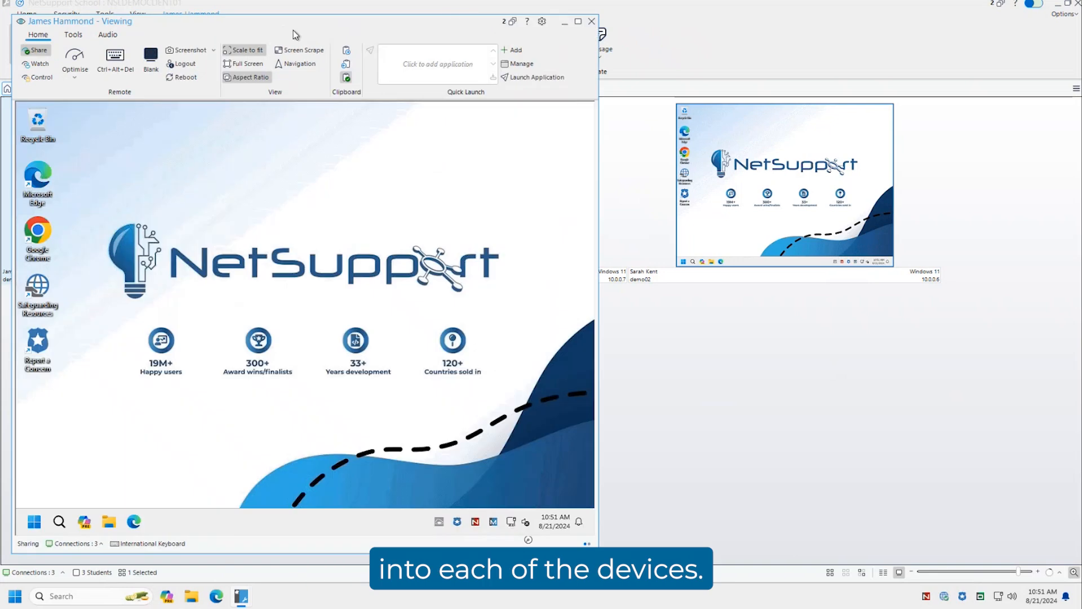
pyautogui.moveTo(299, 29); pyautogui.dragTo(346, 41)
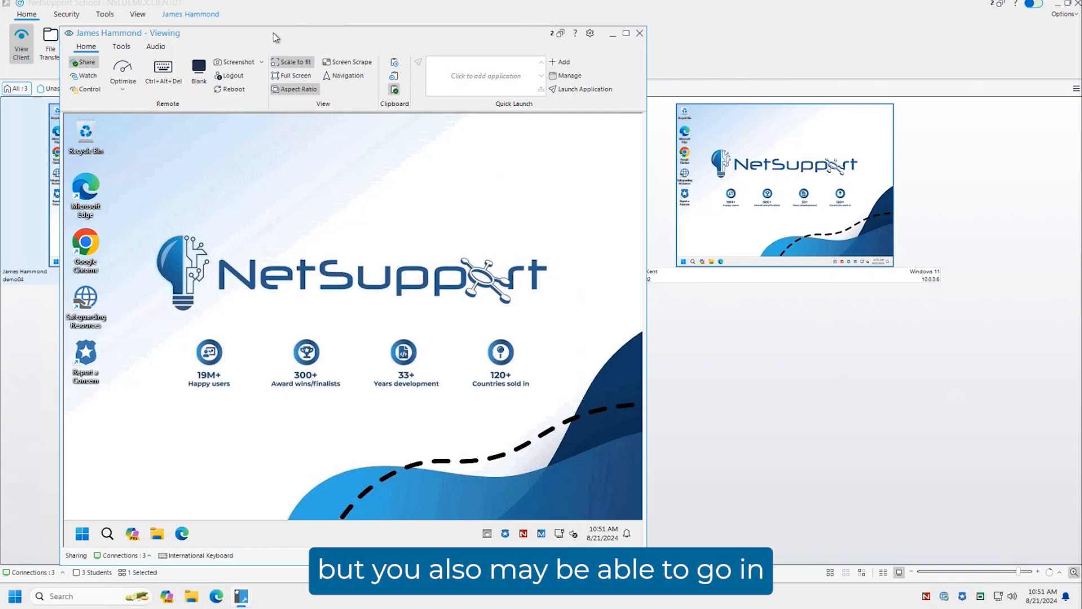
pyautogui.click(88, 78)
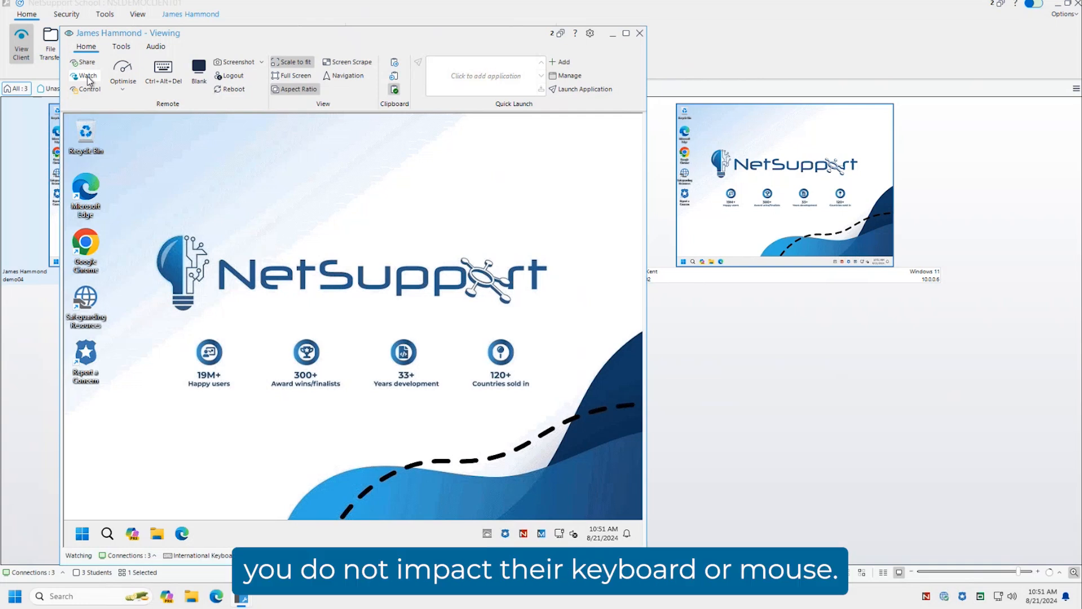
pyautogui.click(89, 89)
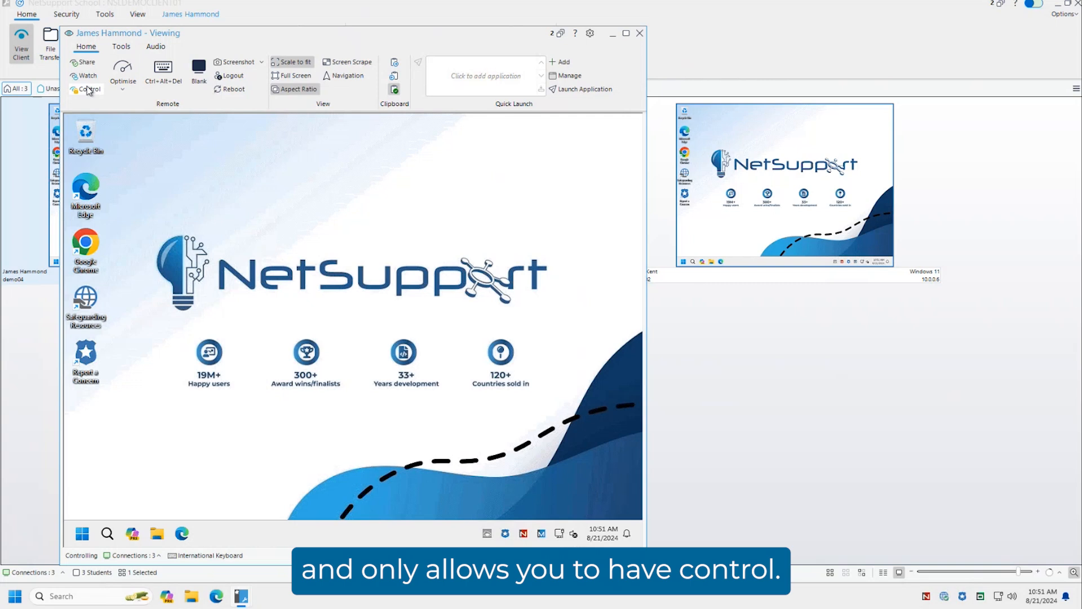
pyautogui.click(87, 63)
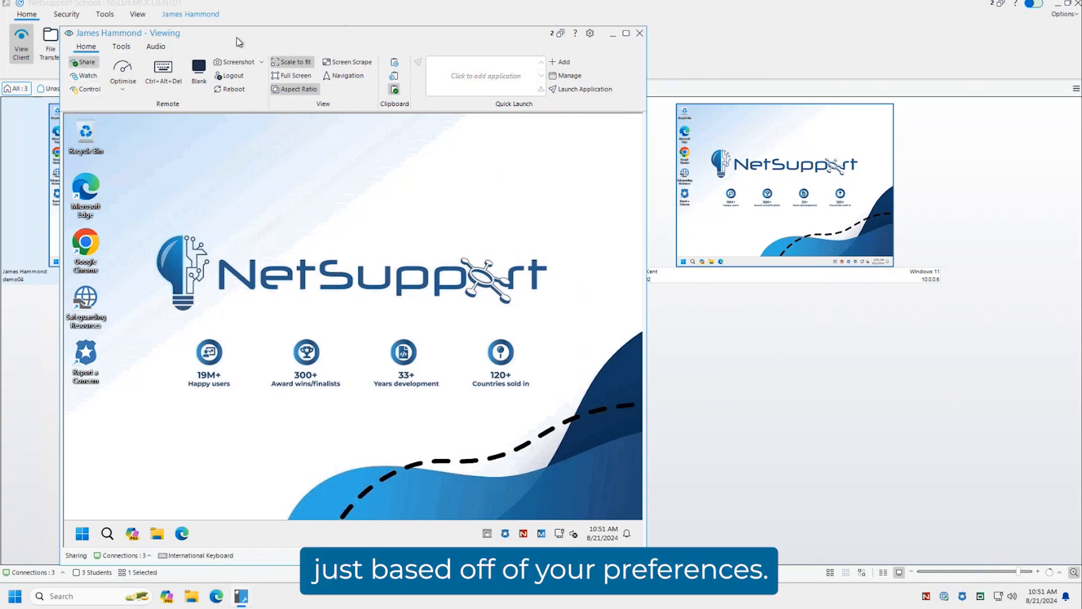
# Step: Look over the colour quality and bandwidth options of the remote view without choosing a different one
pyautogui.click(288, 88)
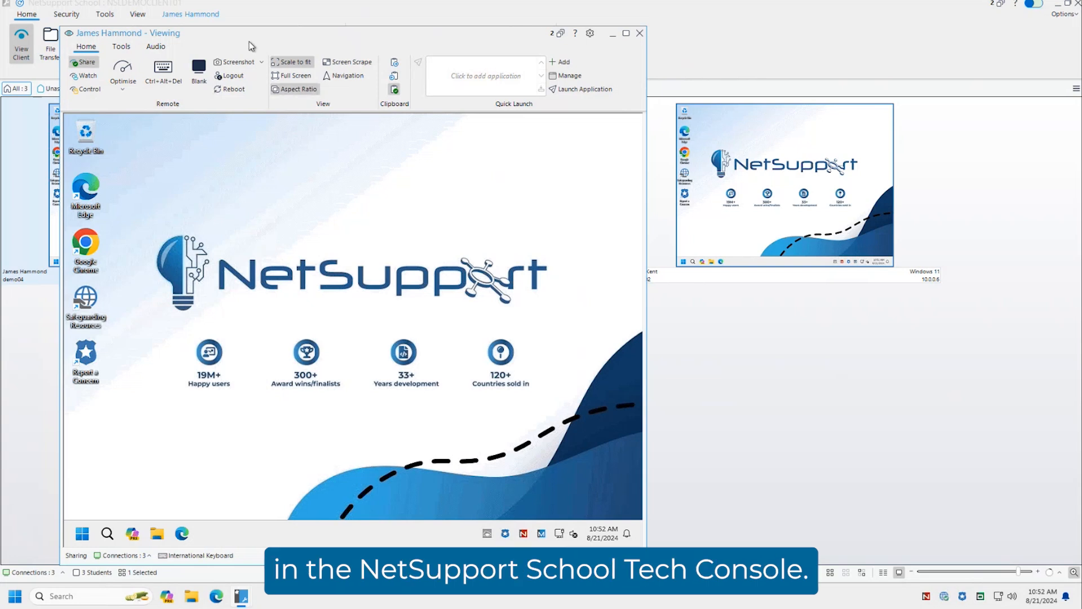
pyautogui.click(124, 92)
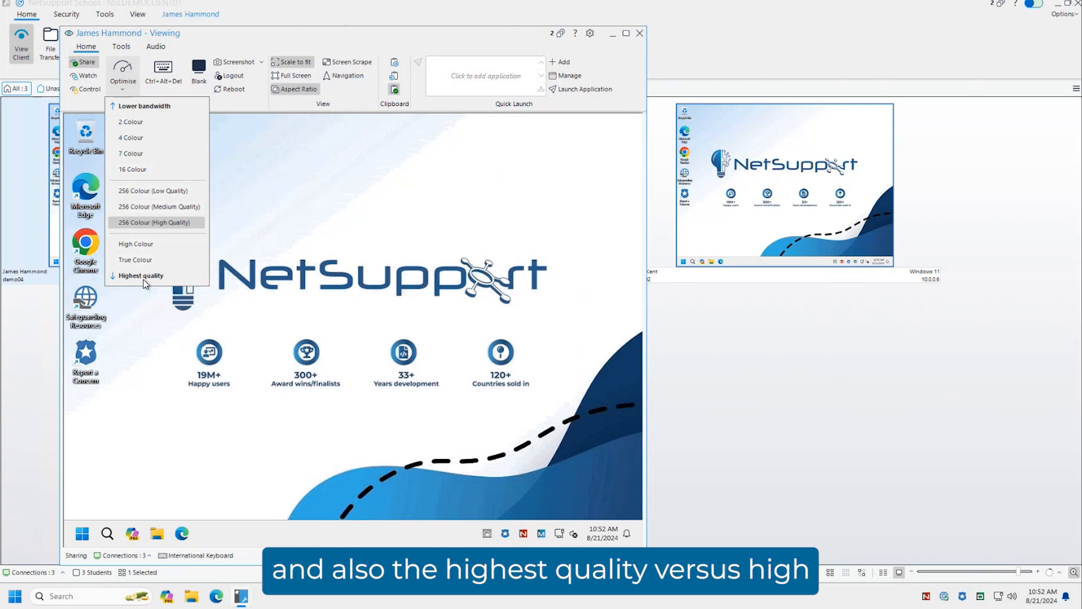
pyautogui.click(124, 86)
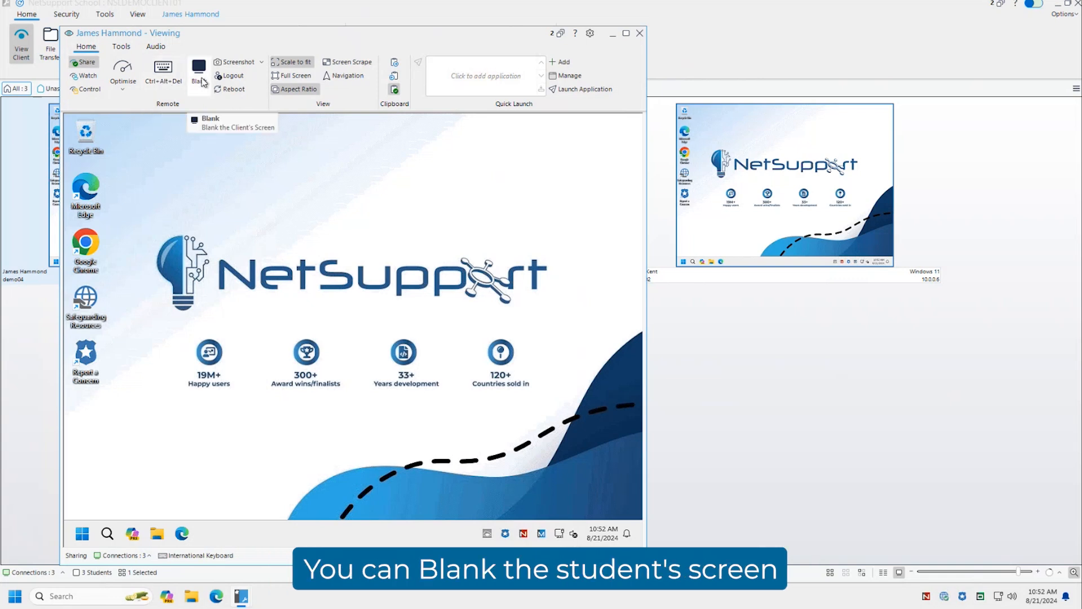
# Step: Blank the screen of demo04 during the remote session, and restore its display
pyautogui.moveTo(259, 39); pyautogui.dragTo(446, 41)
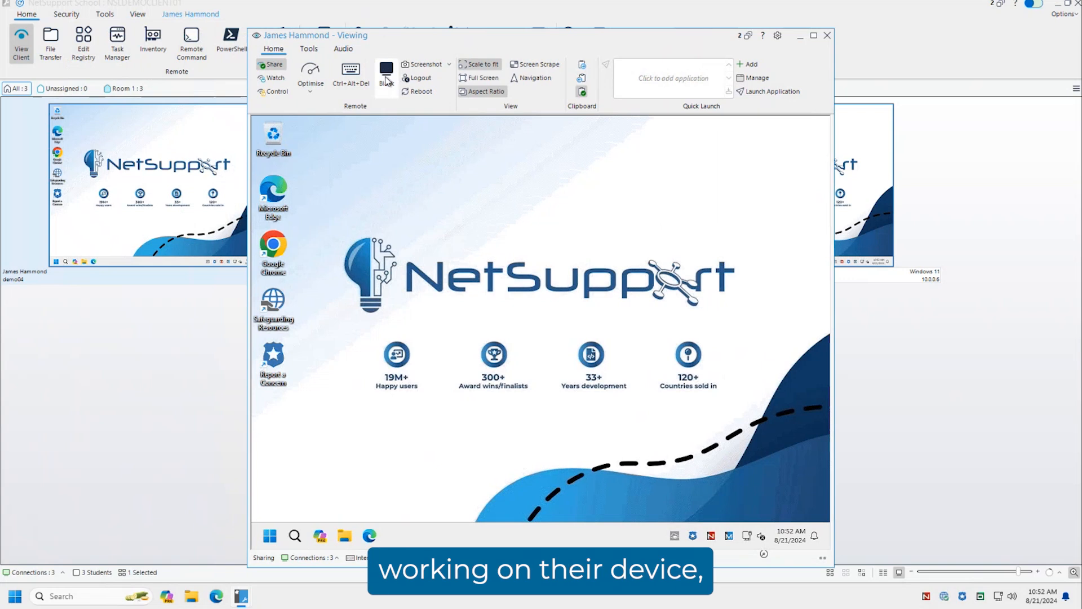
pyautogui.click(387, 84)
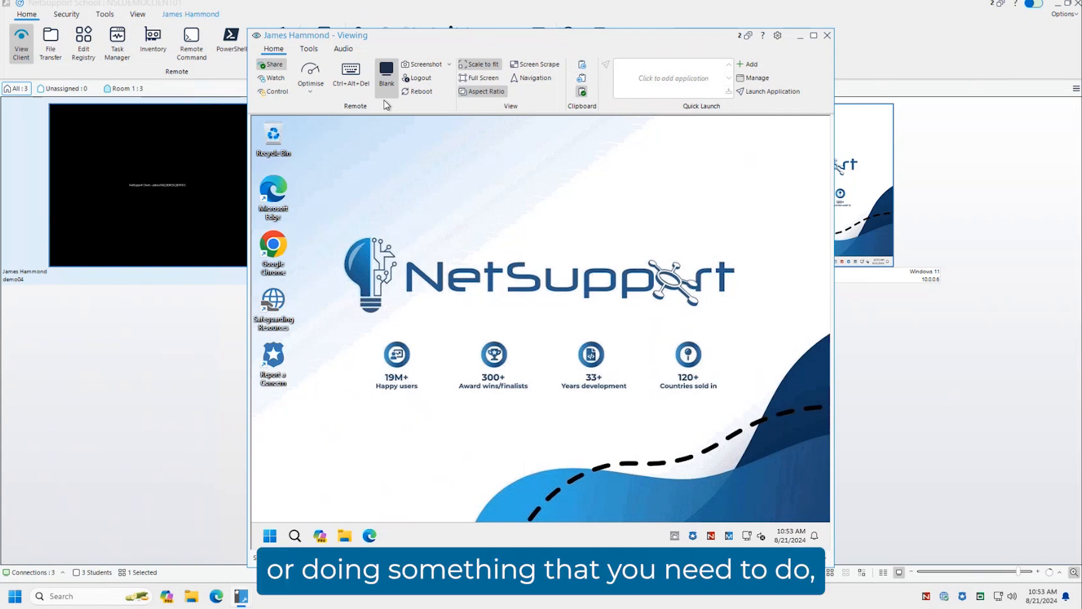
pyautogui.click(386, 82)
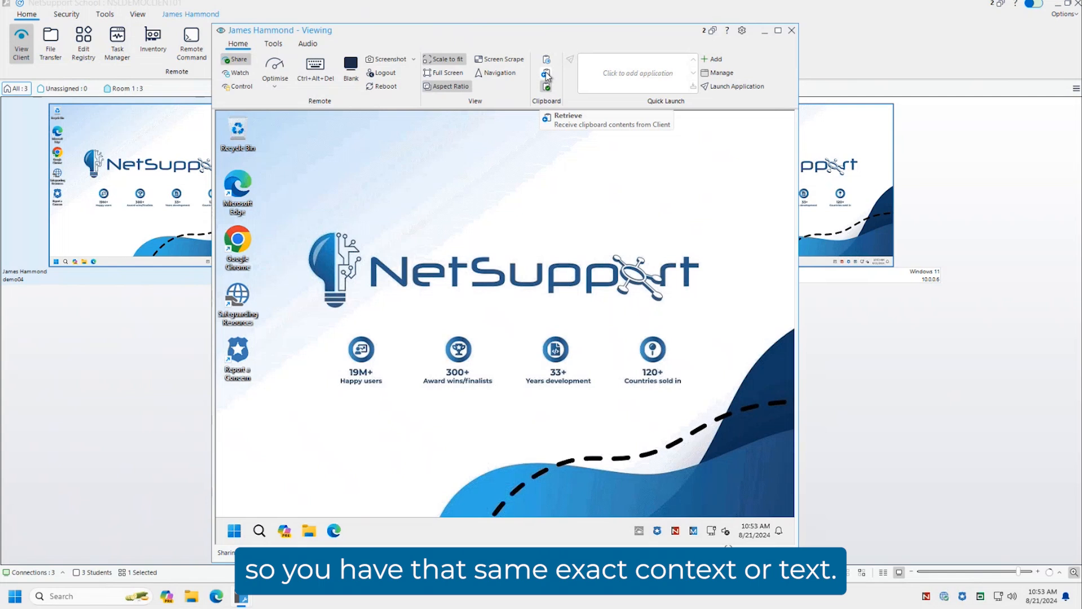
# Step: Start a new Quick Launch application and choose the Notification Console shortcut on the Desktop as its program
pyautogui.click(711, 60)
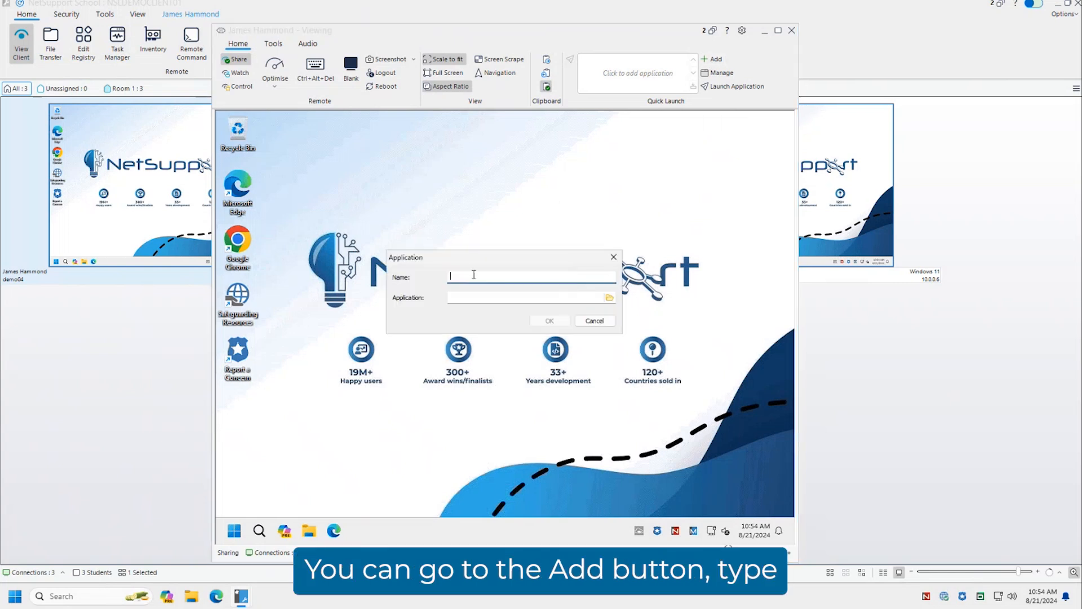
pyautogui.click(606, 297)
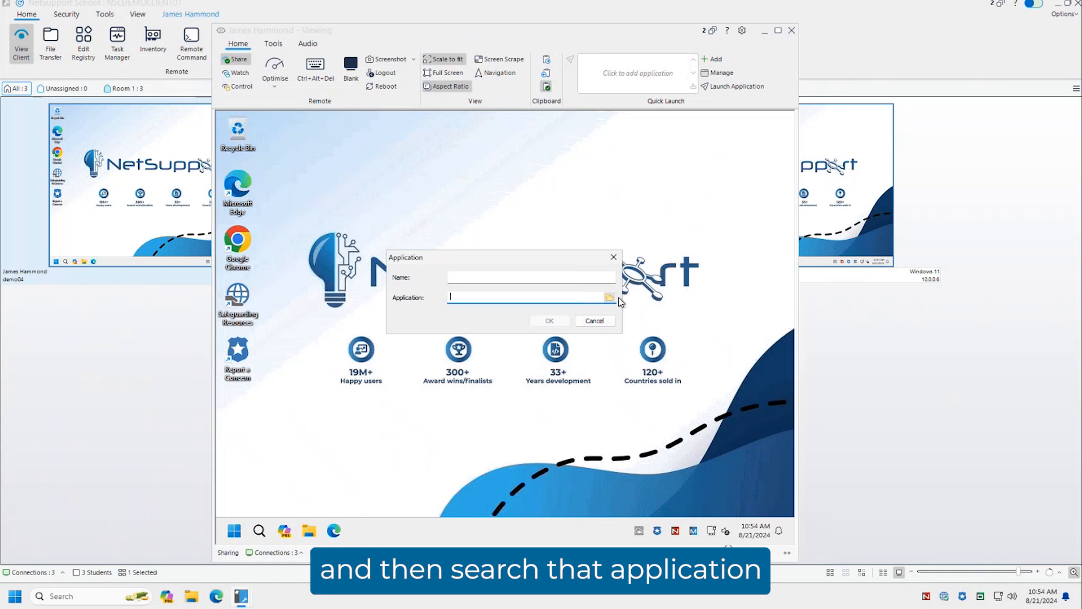
pyautogui.click(610, 298)
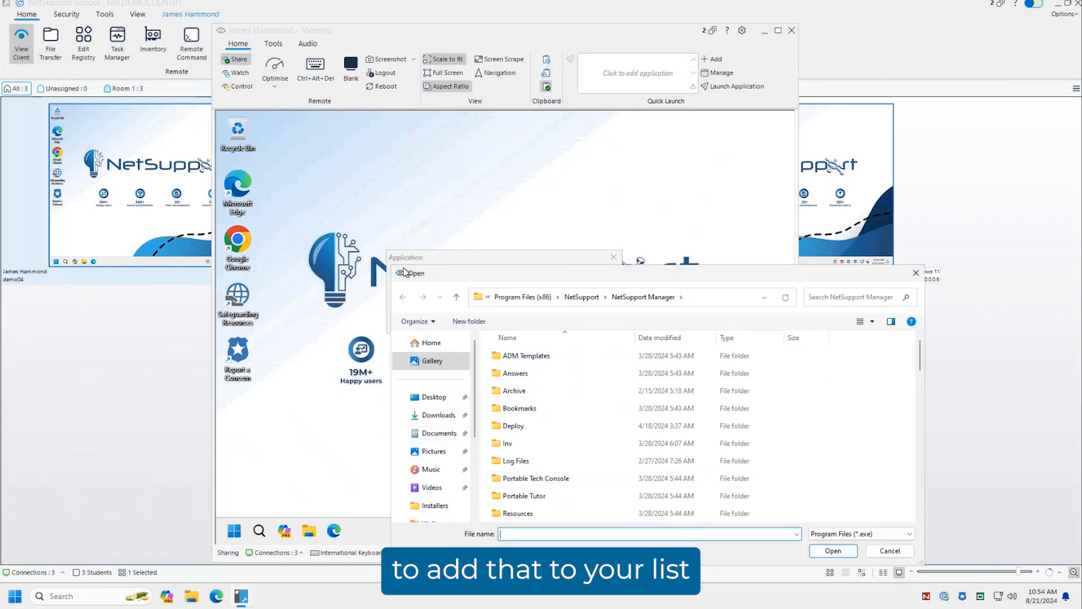
pyautogui.scroll(-3, 446, 402)
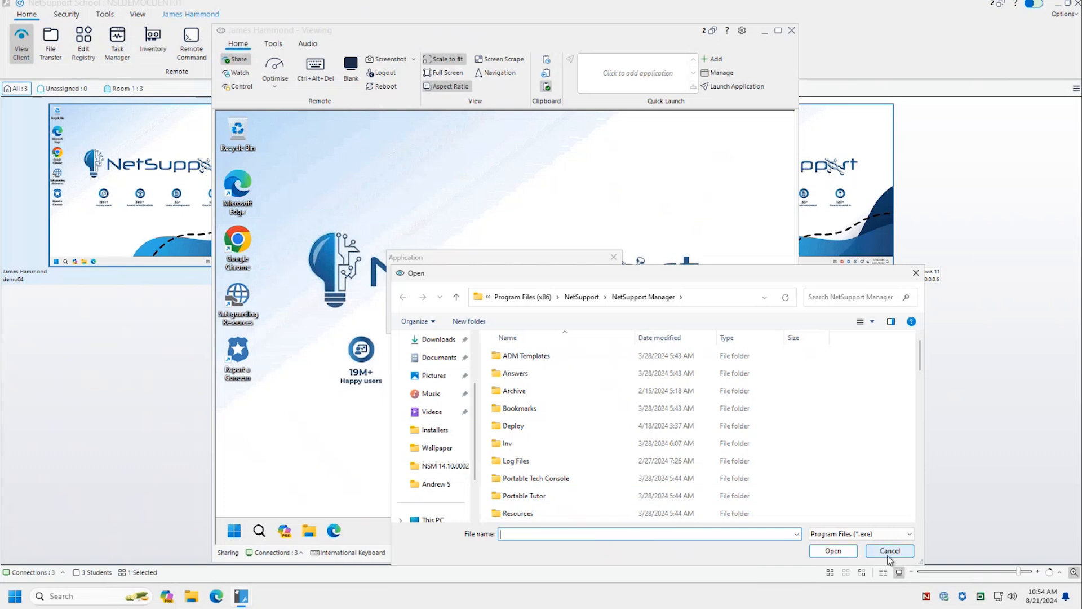
pyautogui.scroll(-3, 567, 427)
pyautogui.scroll(3, 443, 422)
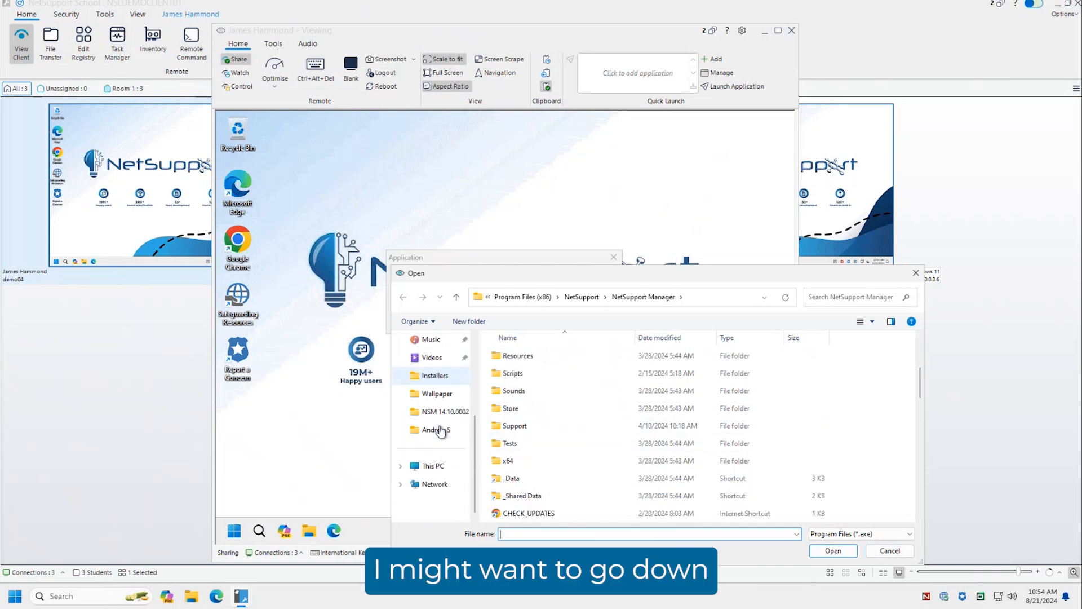
pyautogui.click(431, 342)
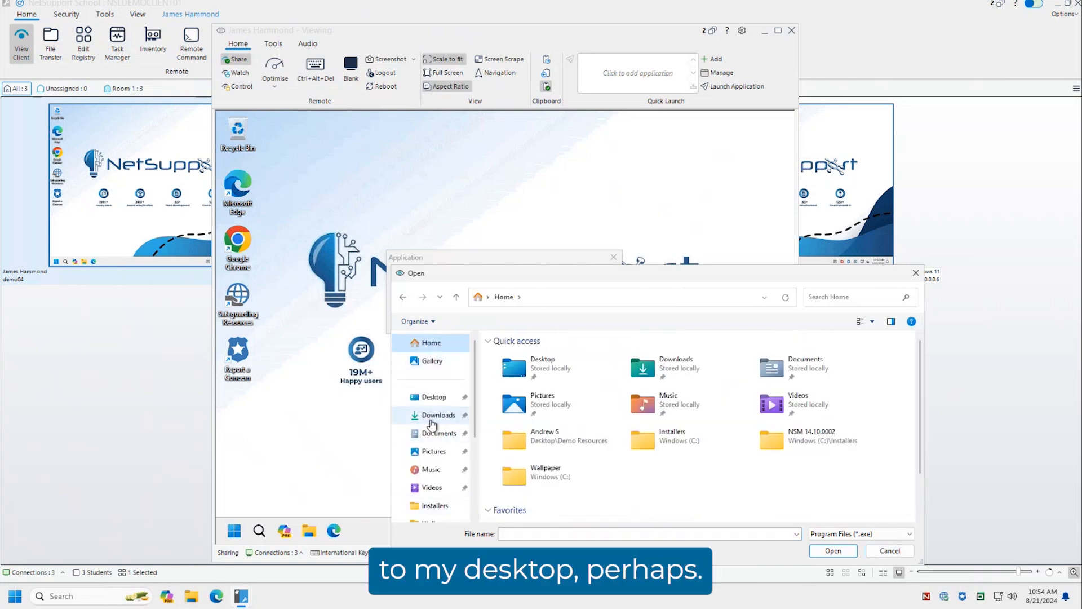
pyautogui.click(434, 397)
pyautogui.click(543, 375)
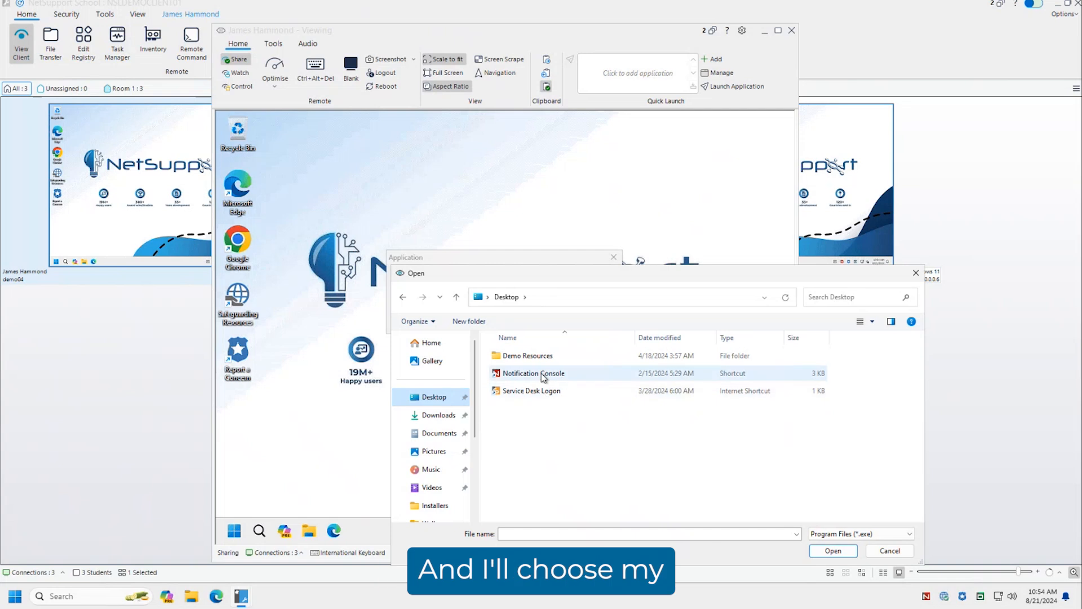
pyautogui.click(835, 552)
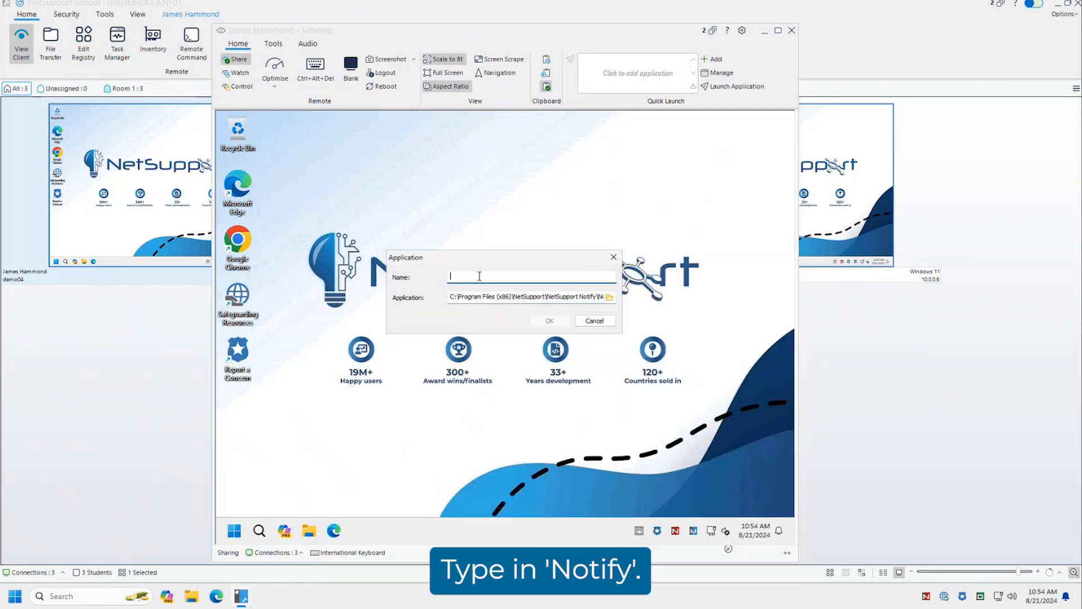
# Step: Name the Quick Launch application Notify, save it and select it in the Quick Launch list
pyautogui.write('Notify')
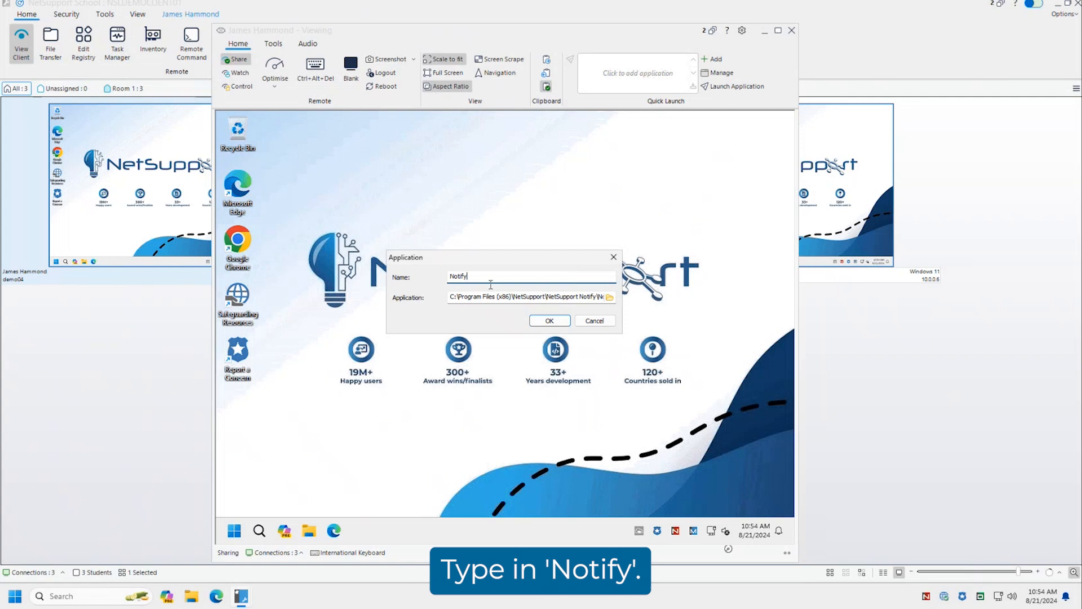
pyautogui.click(549, 320)
pyautogui.click(592, 62)
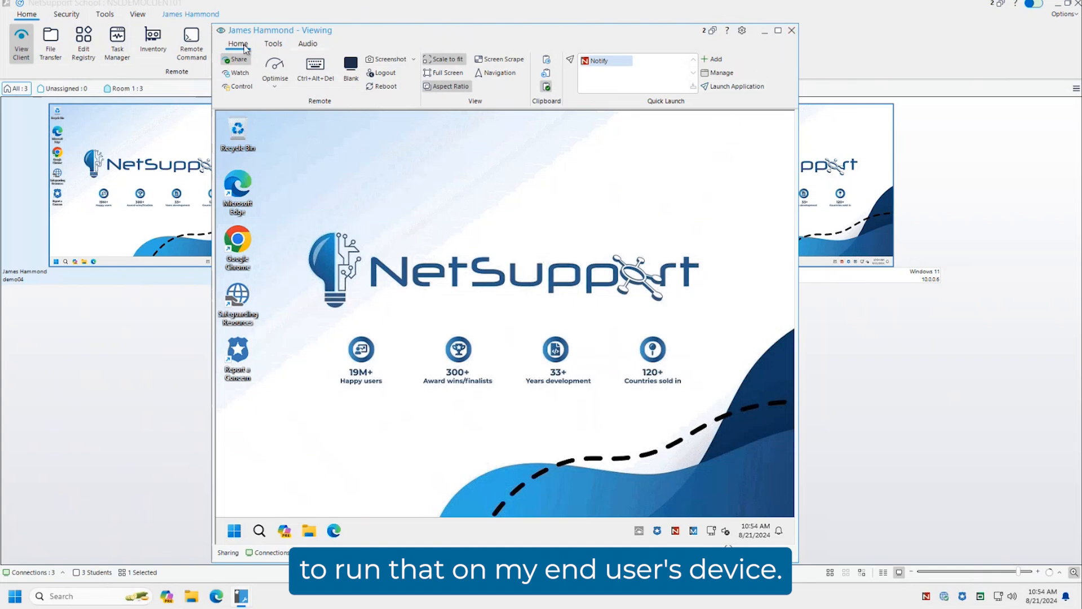
# Step: Annotate the remote screen with a freehand circle around the Microsoft Edge icon and an arrow pointing to it, and end the annotation
pyautogui.click(274, 44)
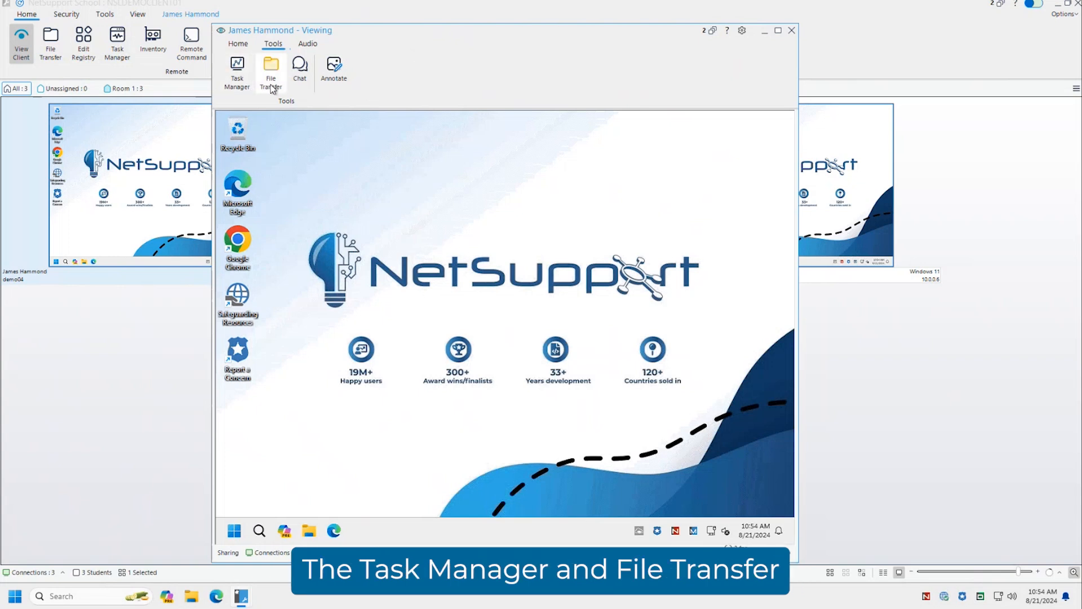
pyautogui.click(343, 83)
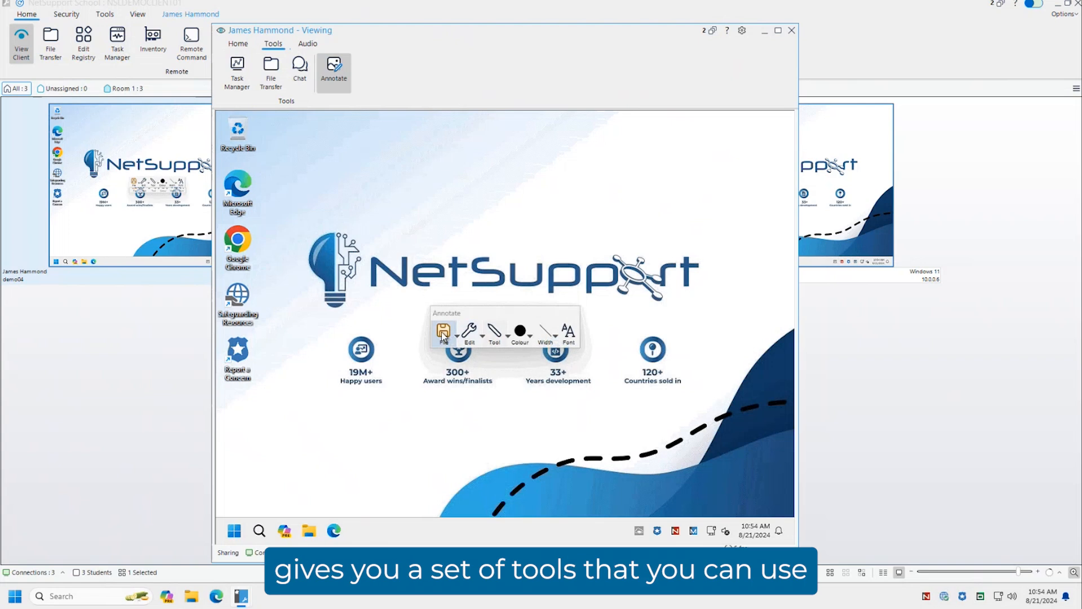
pyautogui.moveTo(269, 166)
pyautogui.mouseDown()
pyautogui.moveTo(238, 241)
pyautogui.moveTo(270, 186)
pyautogui.moveTo(303, 277)
pyautogui.moveTo(262, 226)
pyautogui.moveTo(279, 228)
pyautogui.mouseUp()
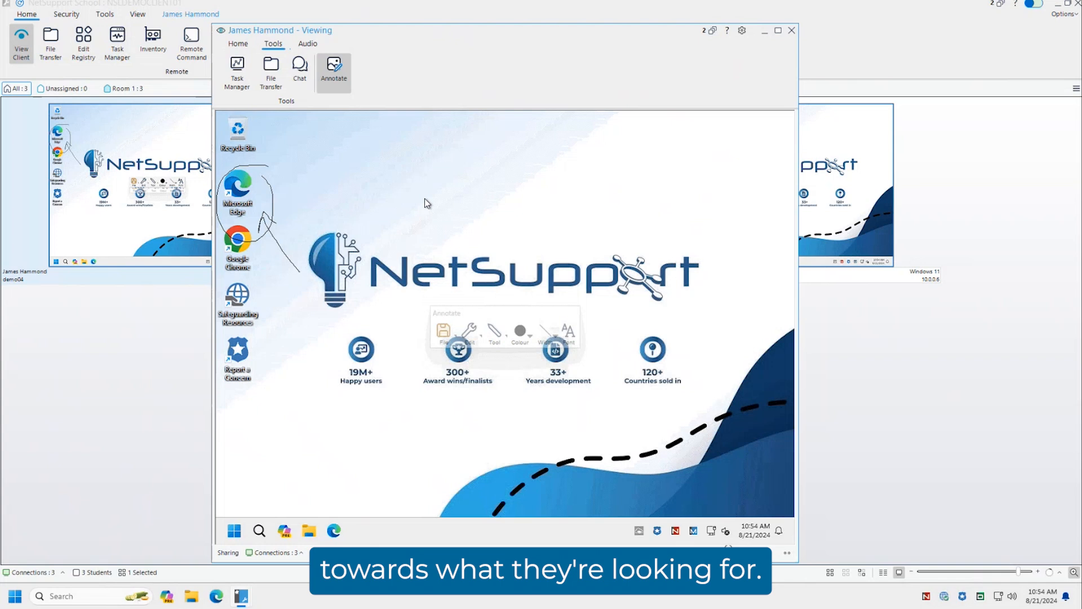
pyautogui.click(334, 73)
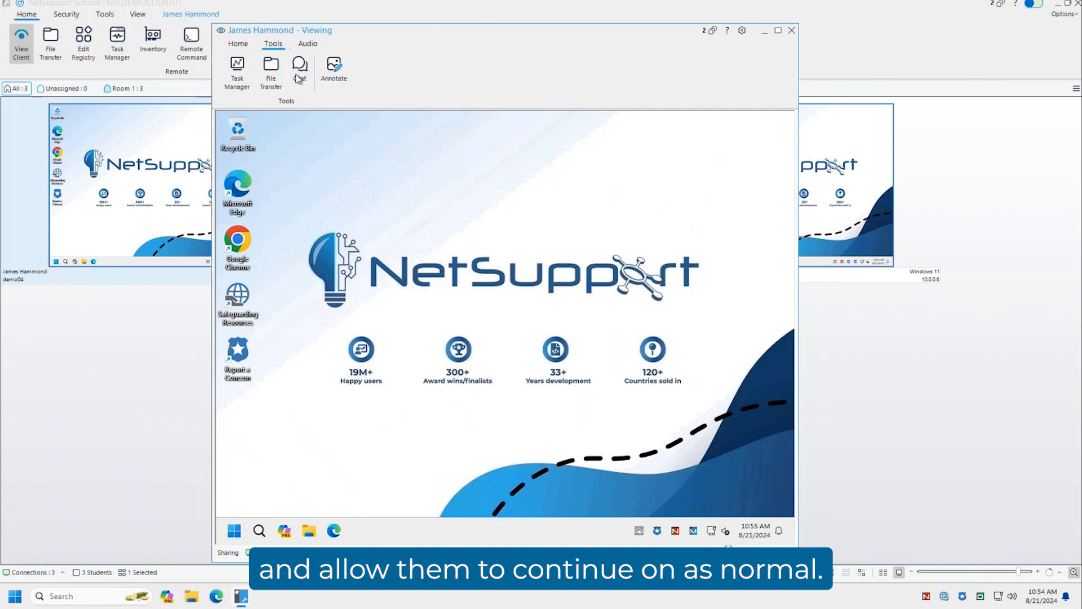
# Step: Close the remote view after checking its audio options, and select the demo04 device in the student overview
pyautogui.click(307, 44)
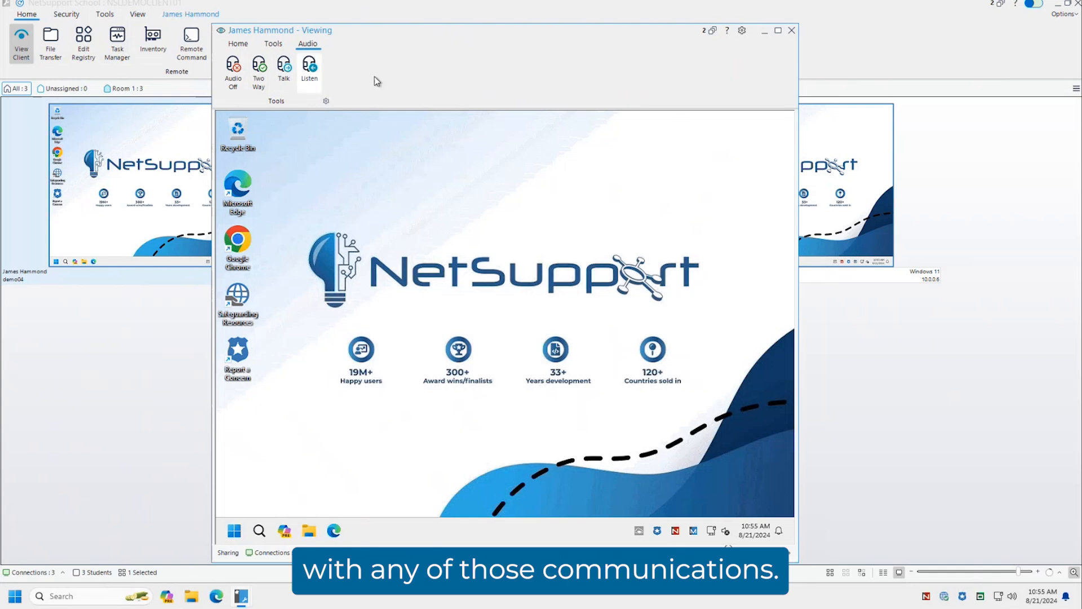
pyautogui.click(792, 31)
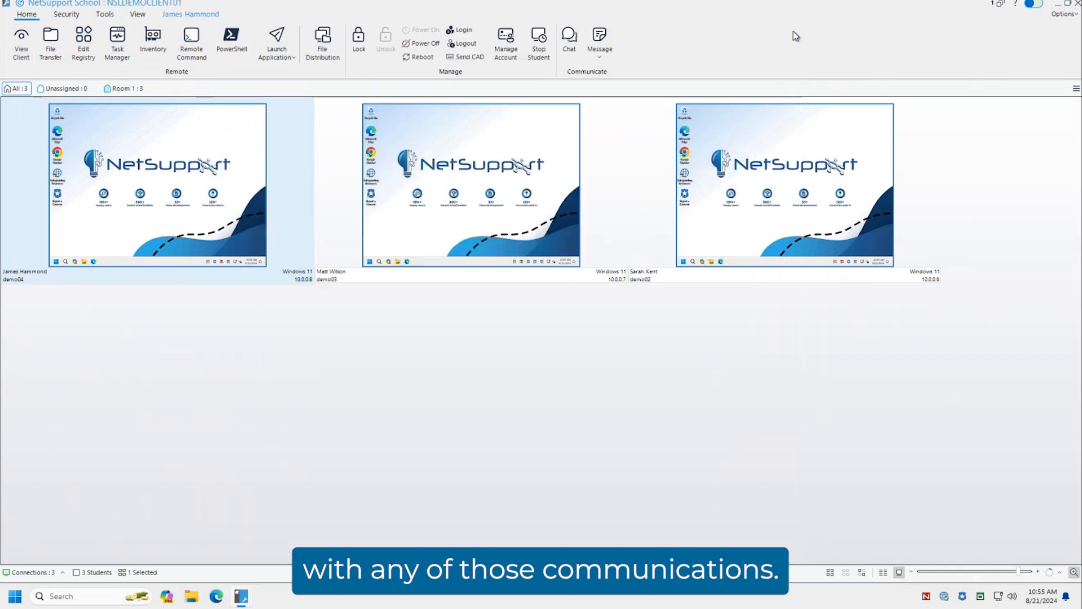
pyautogui.click(322, 375)
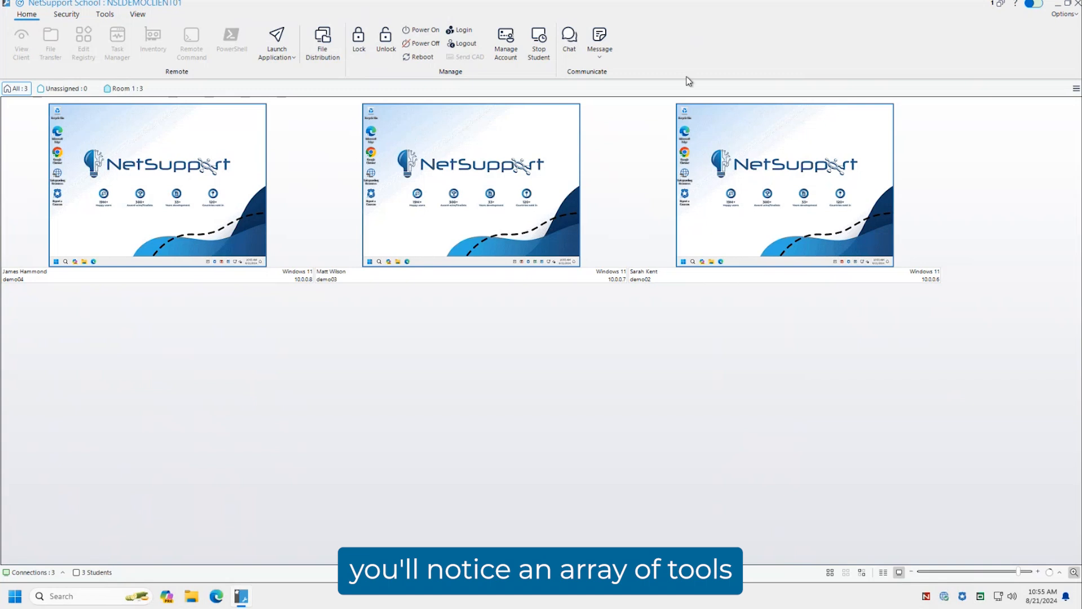
pyautogui.click(244, 228)
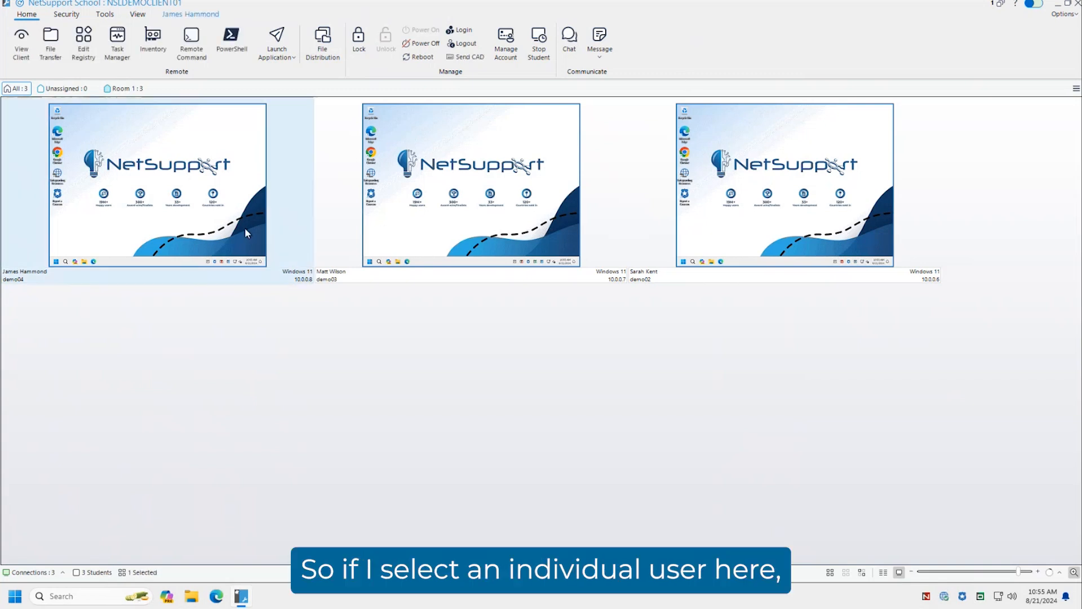
# Step: Open File Transfer for demo04, show the remote computer's Desktop folder, and check the folder creation prompt without creating a folder
pyautogui.moveTo(247, 232)
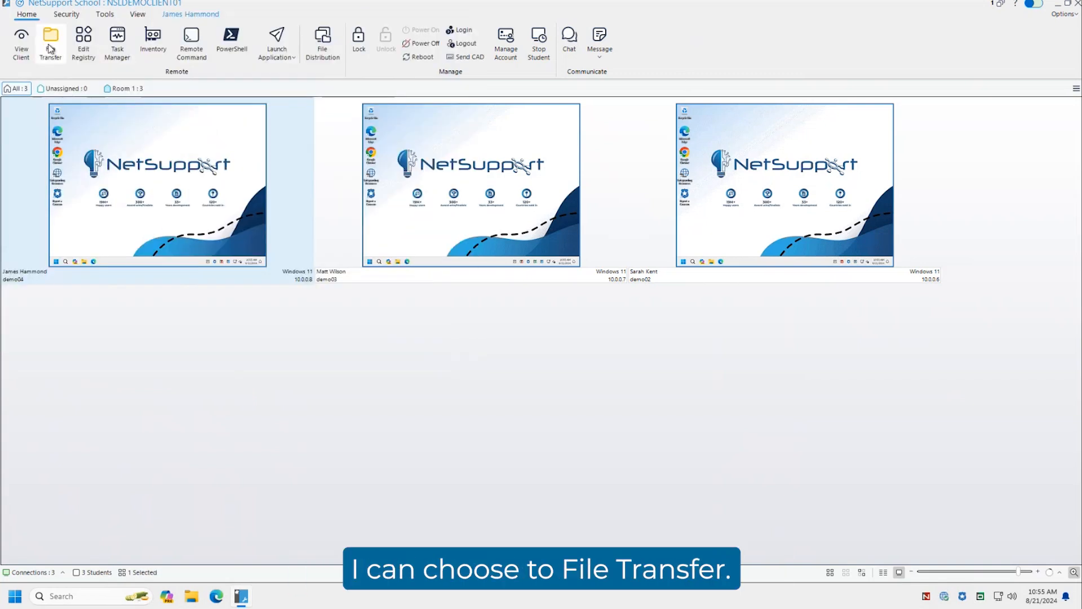
pyautogui.click(50, 54)
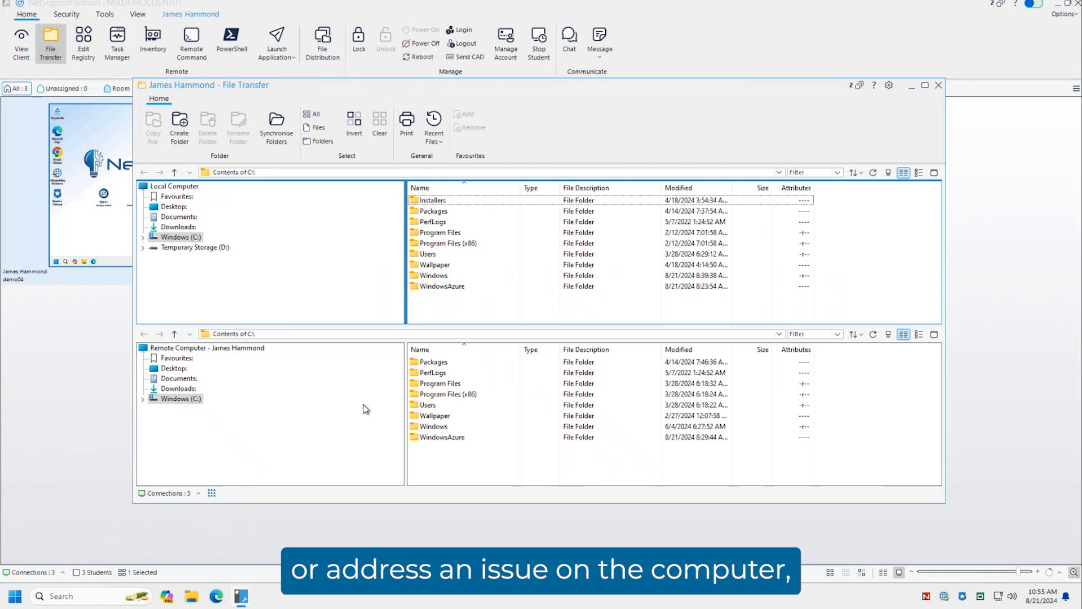
pyautogui.click(186, 348)
pyautogui.click(179, 368)
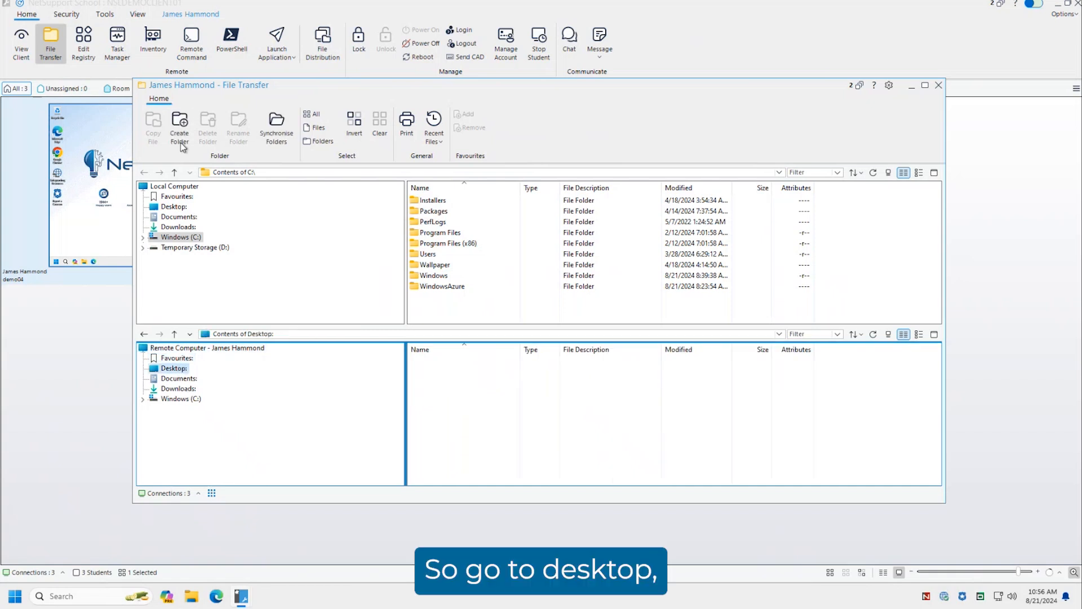
pyautogui.click(180, 140)
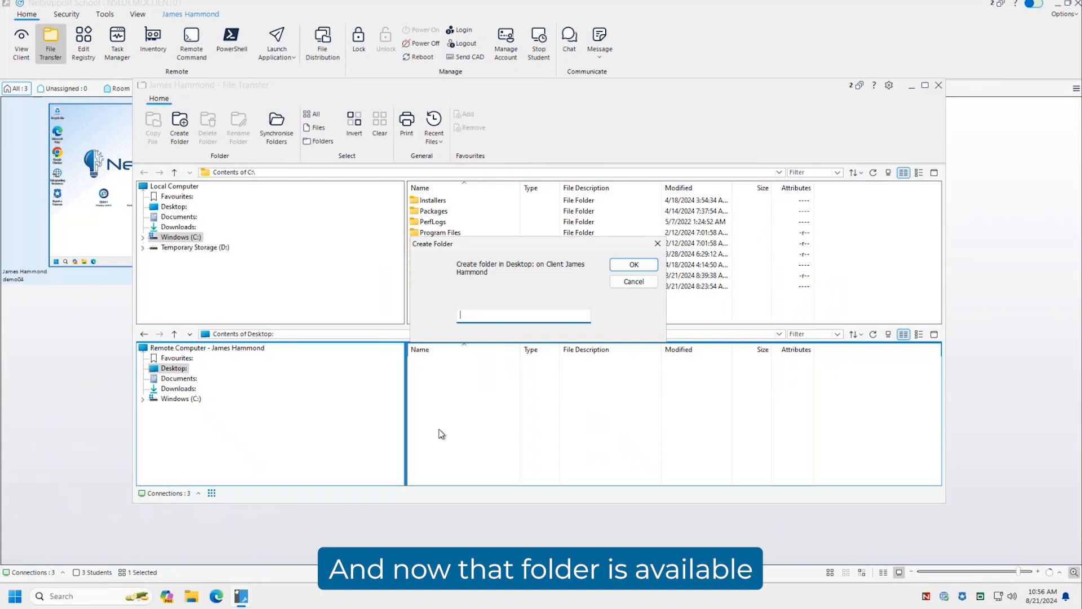
pyautogui.click(633, 282)
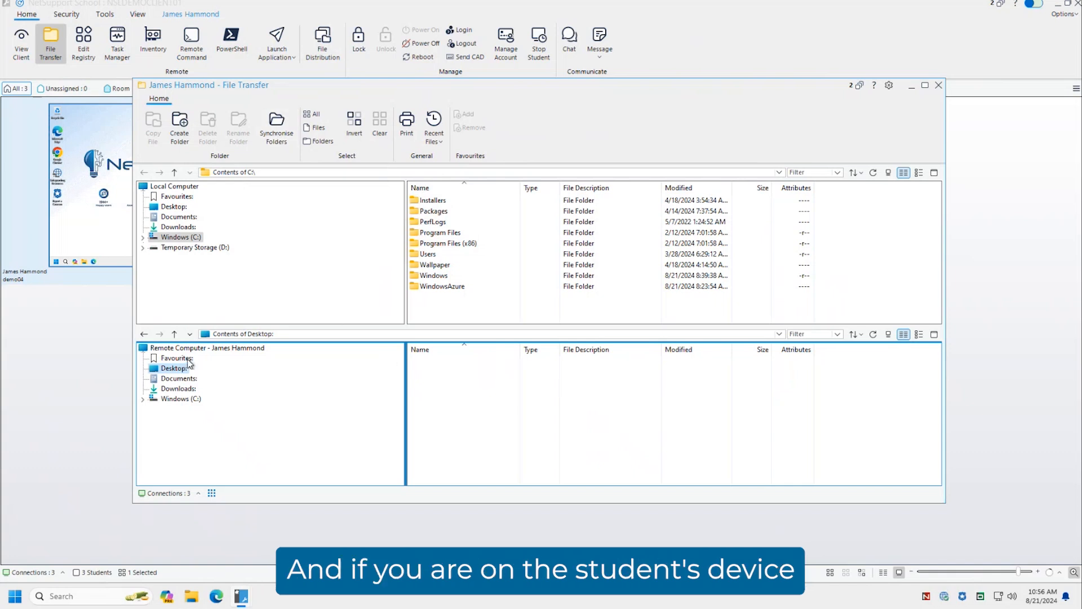
# Step: Browse the remote computer's Documents, Downloads and Windows (C:) locations, and select the Packages folder on drive C
pyautogui.click(186, 379)
pyautogui.click(186, 389)
pyautogui.click(186, 400)
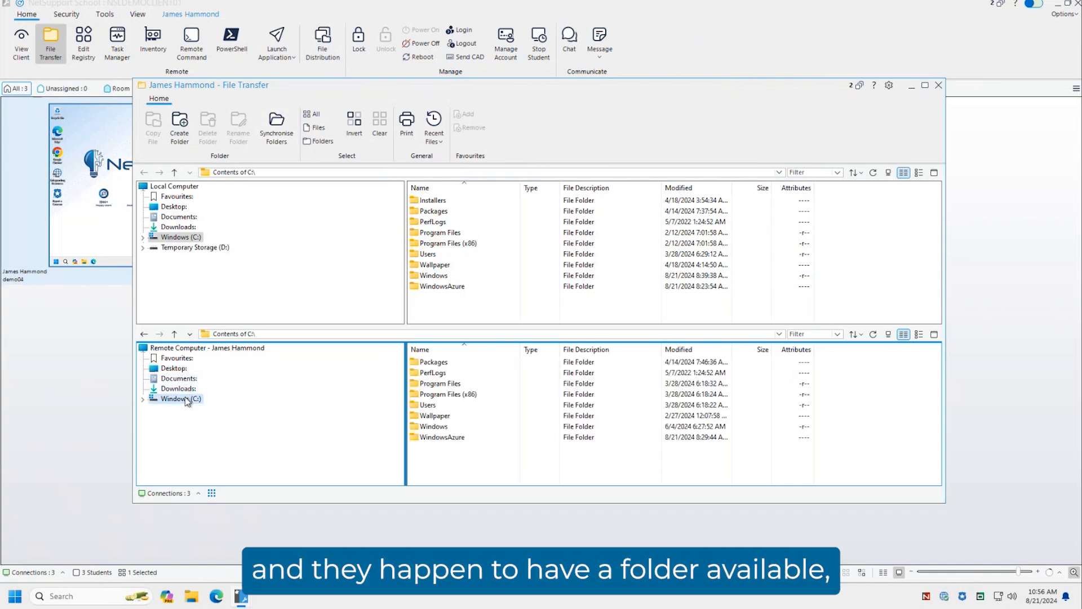
pyautogui.click(425, 364)
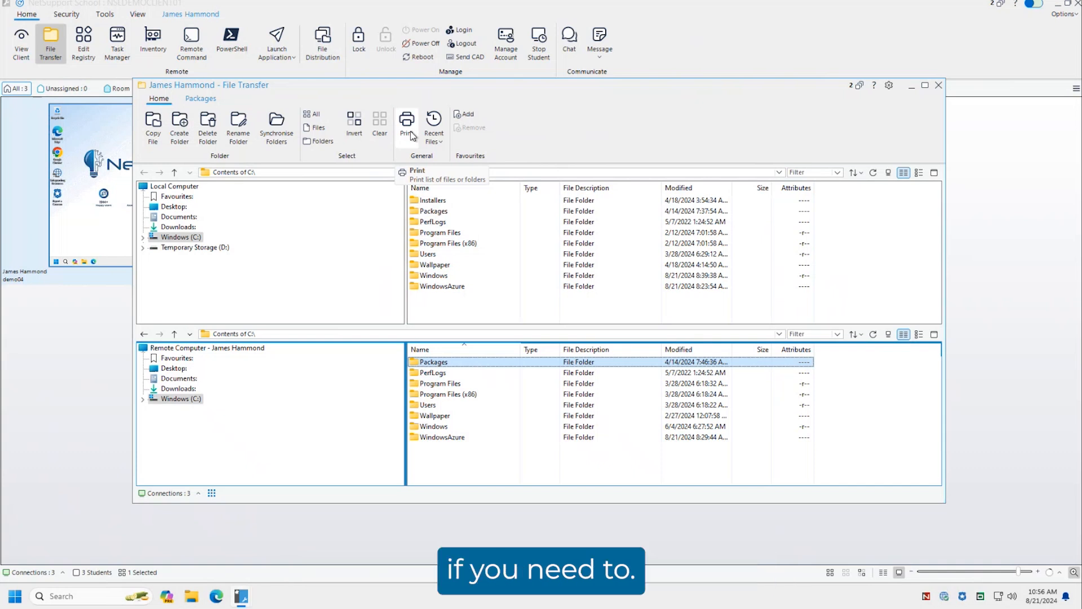
# Step: Review the recently transferred files and the options for the remote Packages folder, and close File Transfer
pyautogui.click(433, 140)
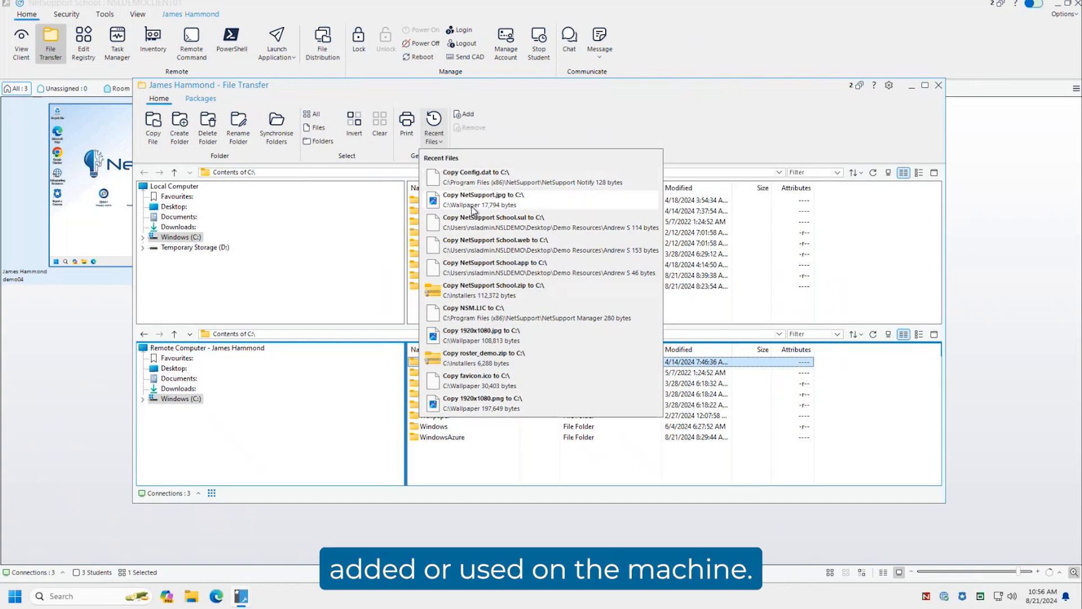
pyautogui.click(520, 131)
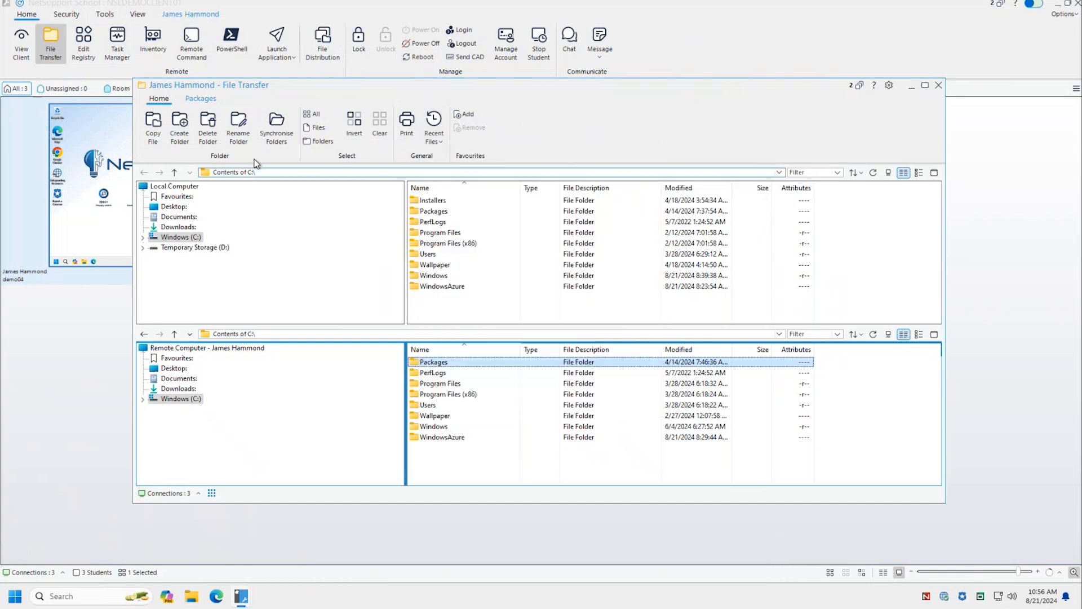
pyautogui.click(202, 99)
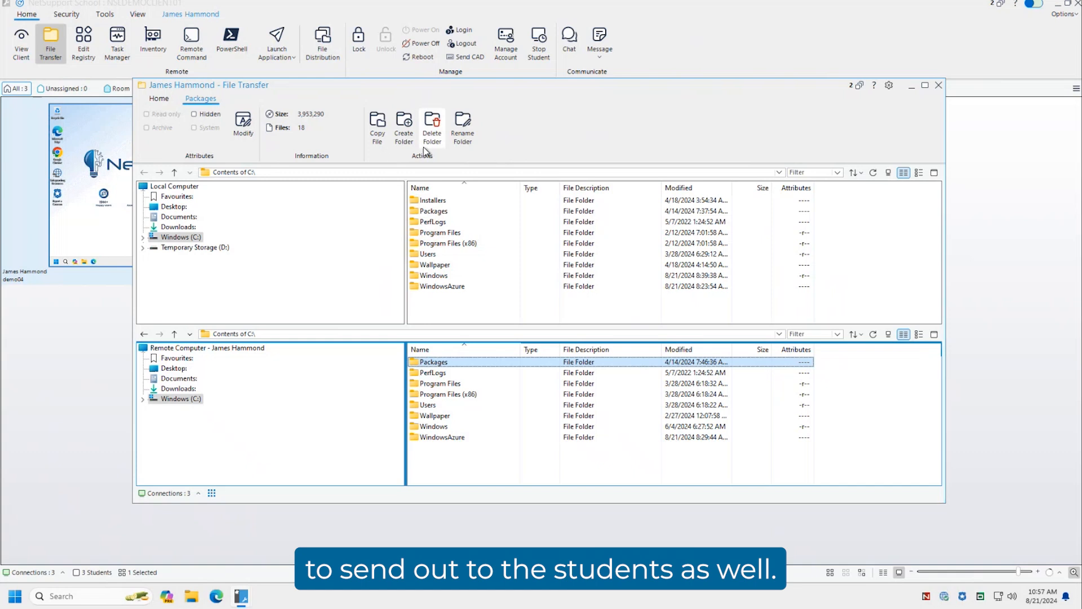
pyautogui.click(939, 85)
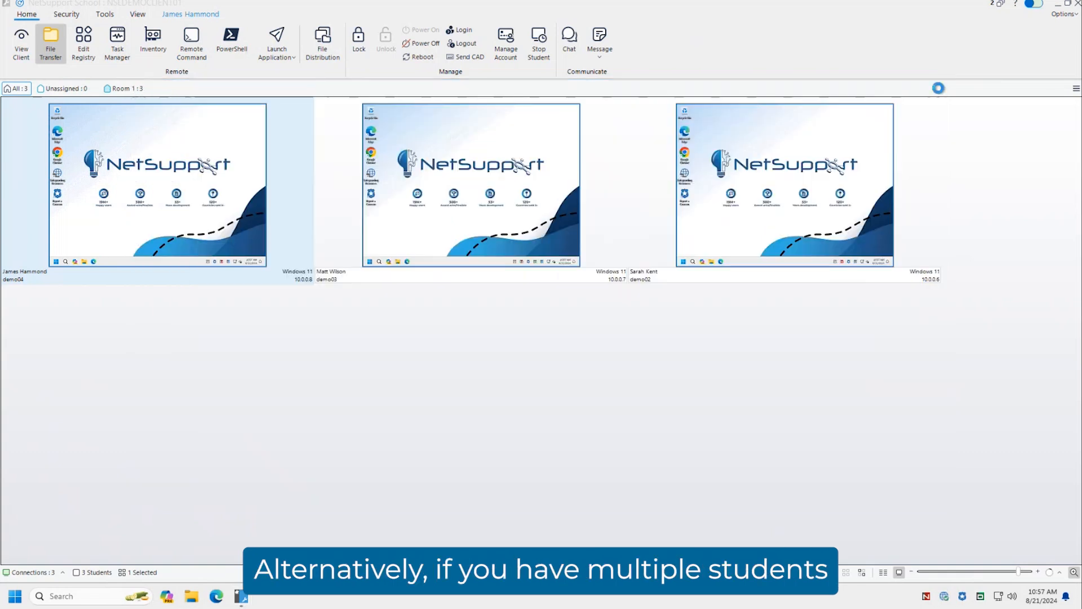
# Step: Select all three student devices, review File Distribution for them, and close it
pyautogui.moveTo(204, 345); pyautogui.dragTo(903, 163)
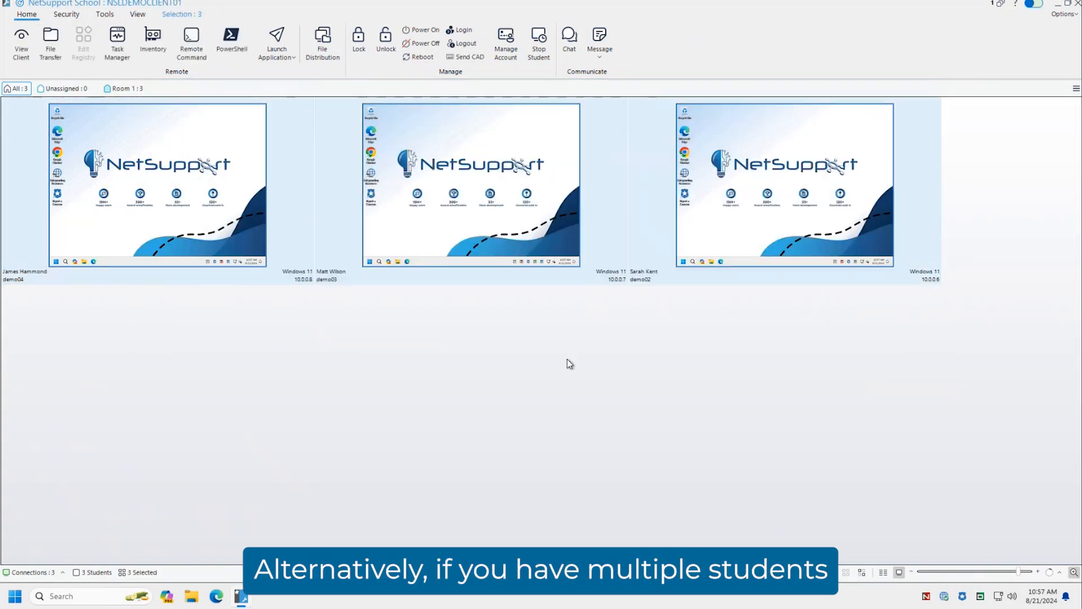
pyautogui.click(321, 59)
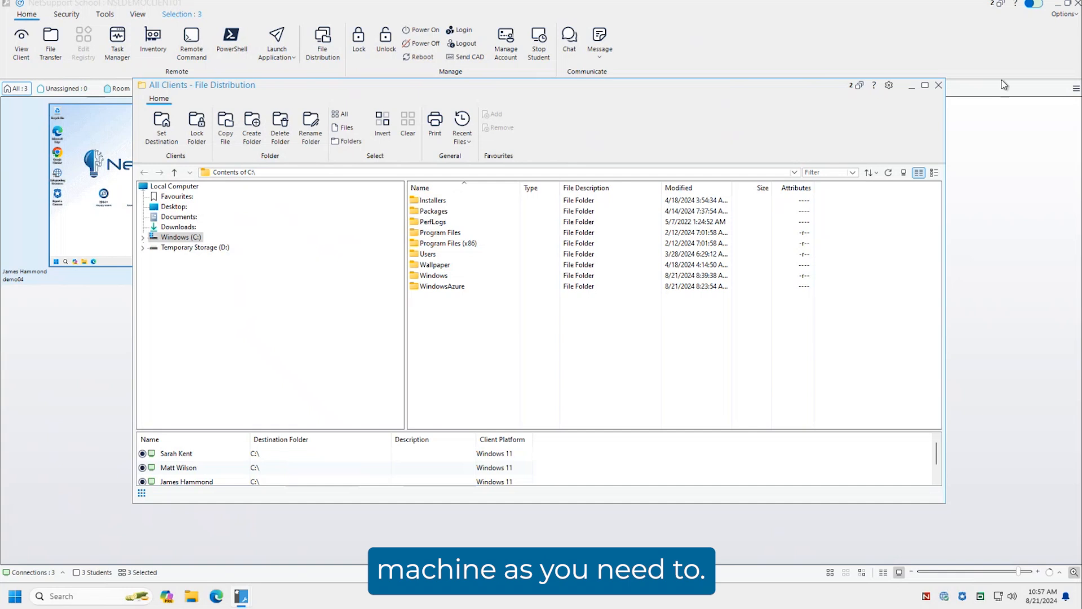
pyautogui.click(939, 86)
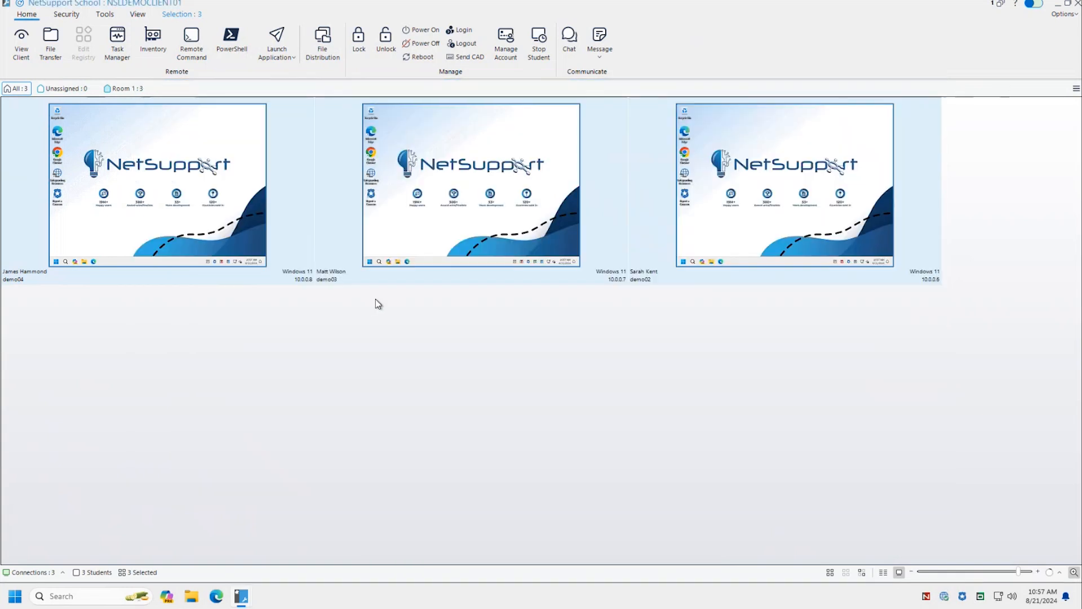
# Step: Select only the demo04 device, view its registry in the remote registry editor, and close the editor
pyautogui.click(104, 175)
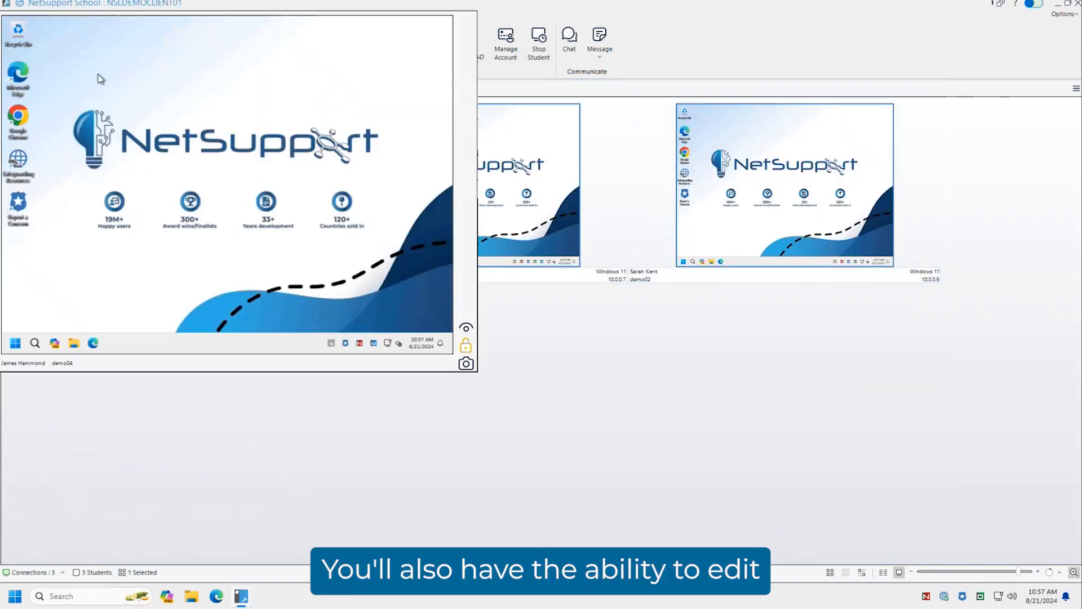
pyautogui.click(84, 39)
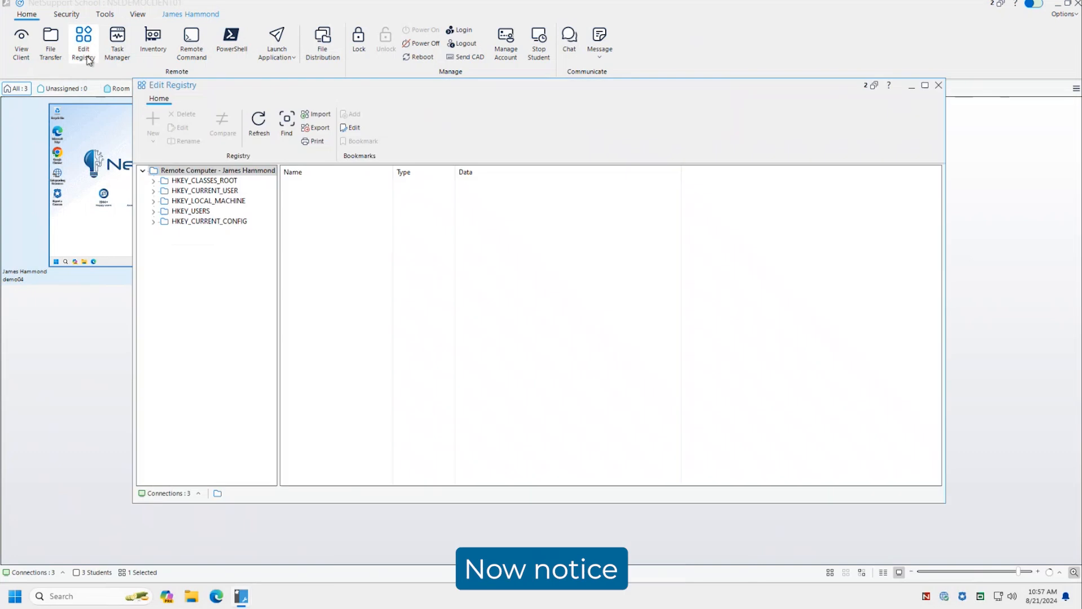
pyautogui.moveTo(471, 94); pyautogui.dragTo(515, 97)
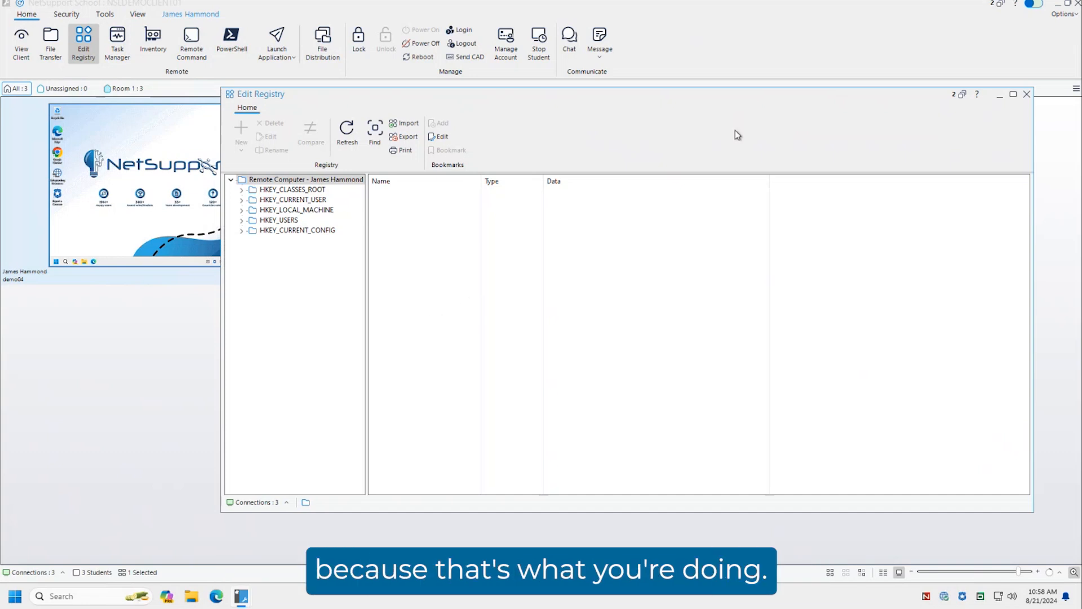
pyautogui.click(1024, 94)
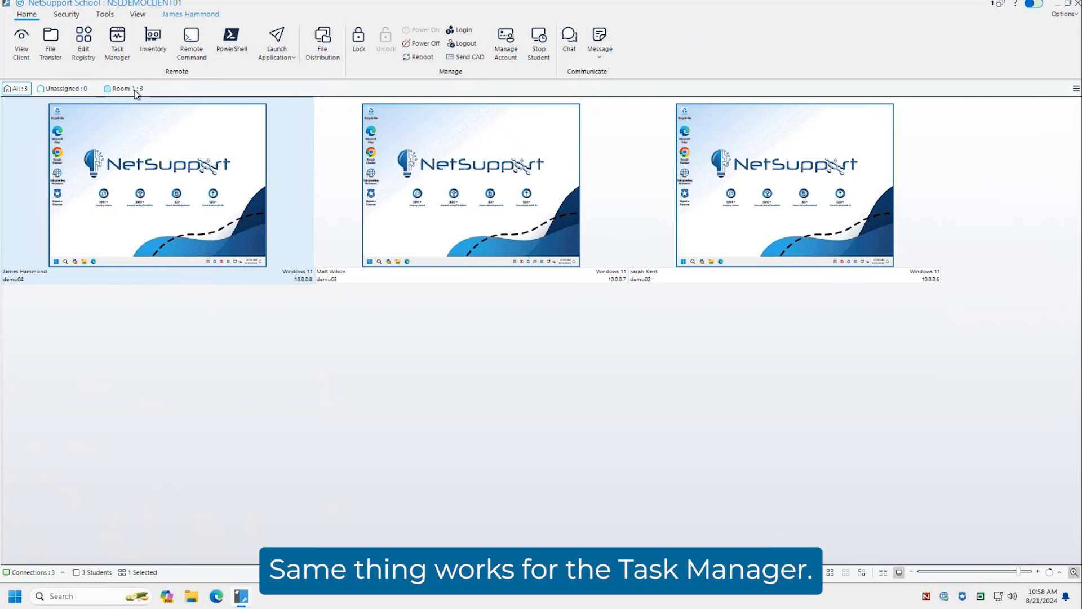
# Step: Review the processes and services running on demo04 in the remote Task Manager, and close it
pyautogui.click(116, 59)
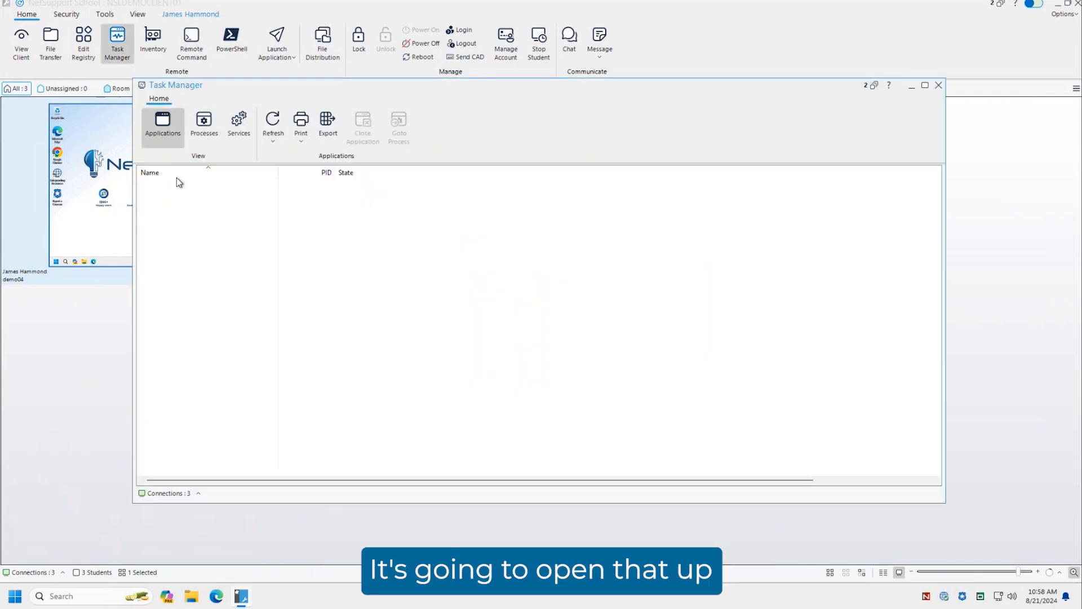
pyautogui.click(198, 136)
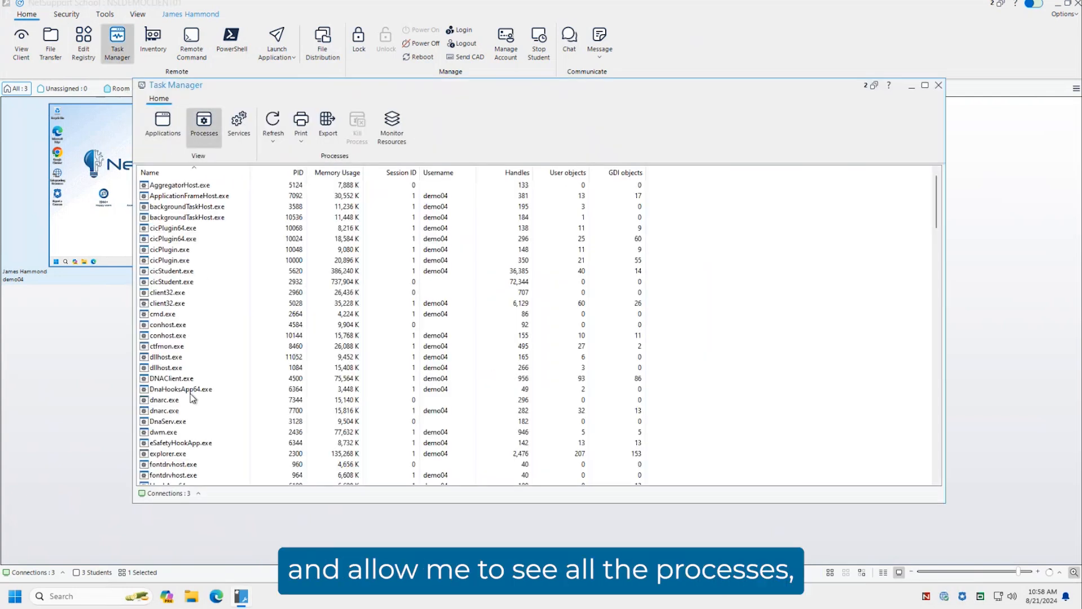
pyautogui.click(235, 138)
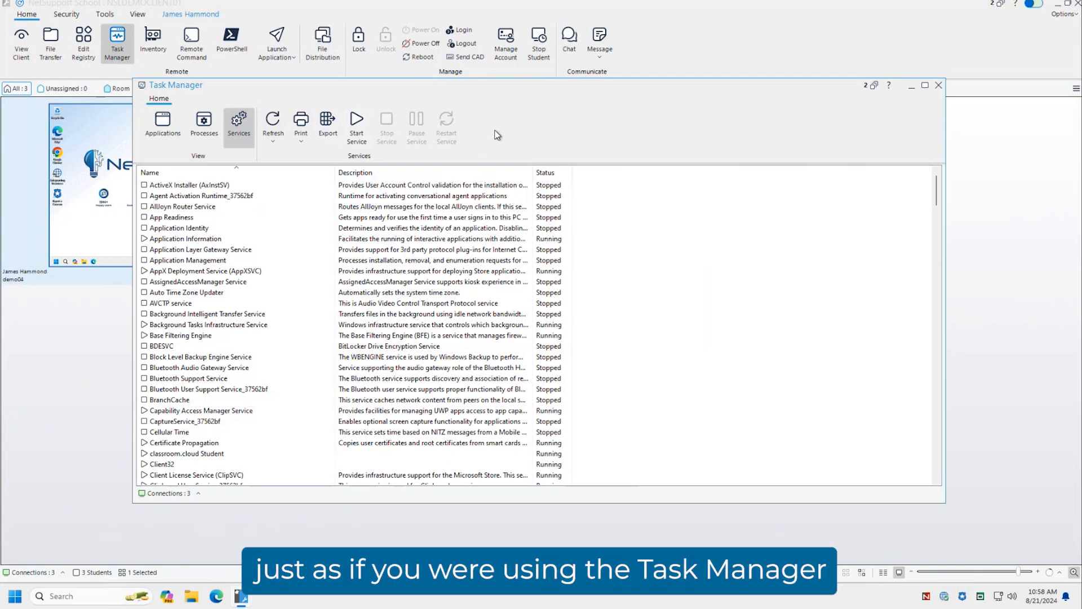
pyautogui.click(939, 86)
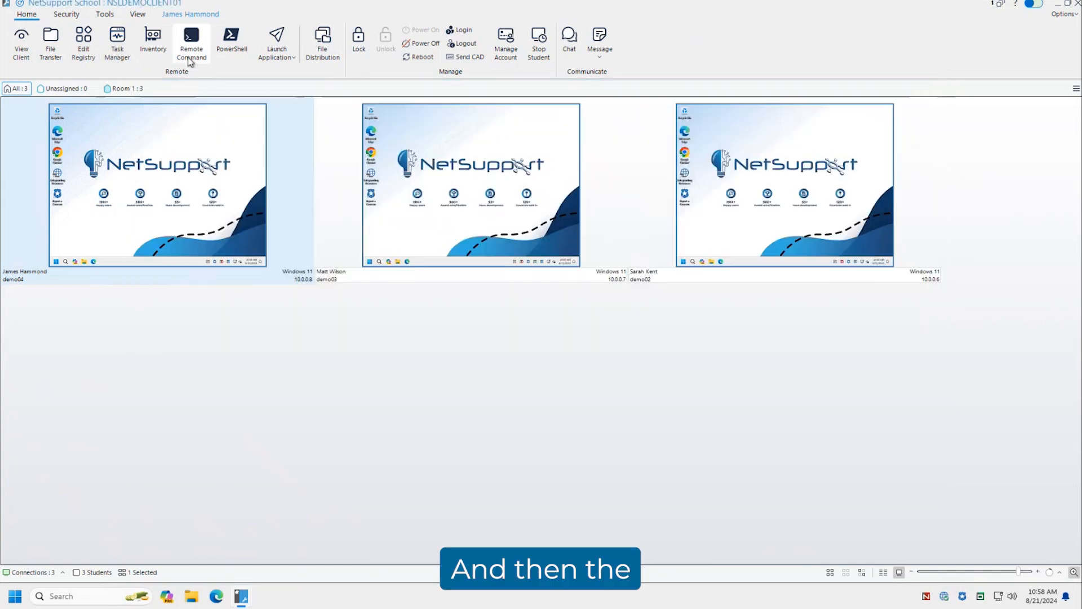
# Step: Refresh the hardware inventory of demo04 and review its software and hot fix inventories
pyautogui.click(153, 44)
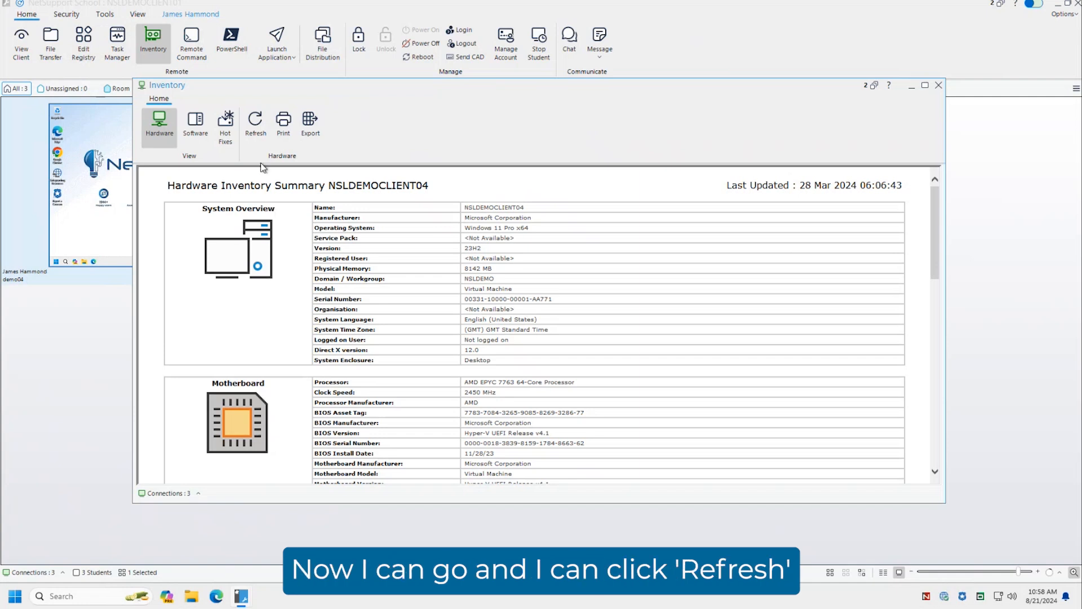
pyautogui.click(258, 133)
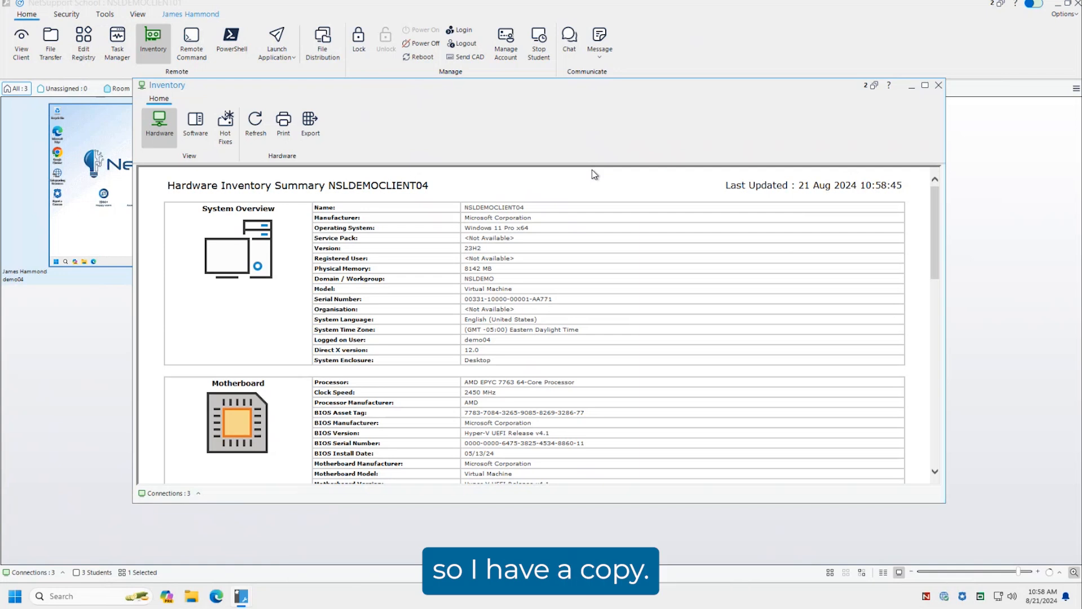
pyautogui.click(190, 132)
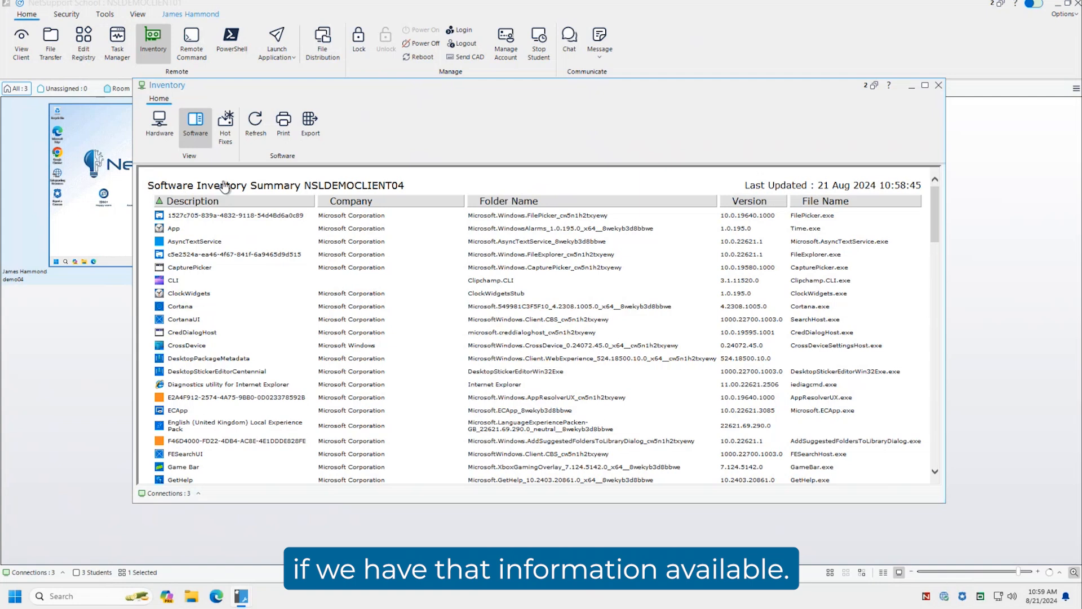
pyautogui.click(225, 128)
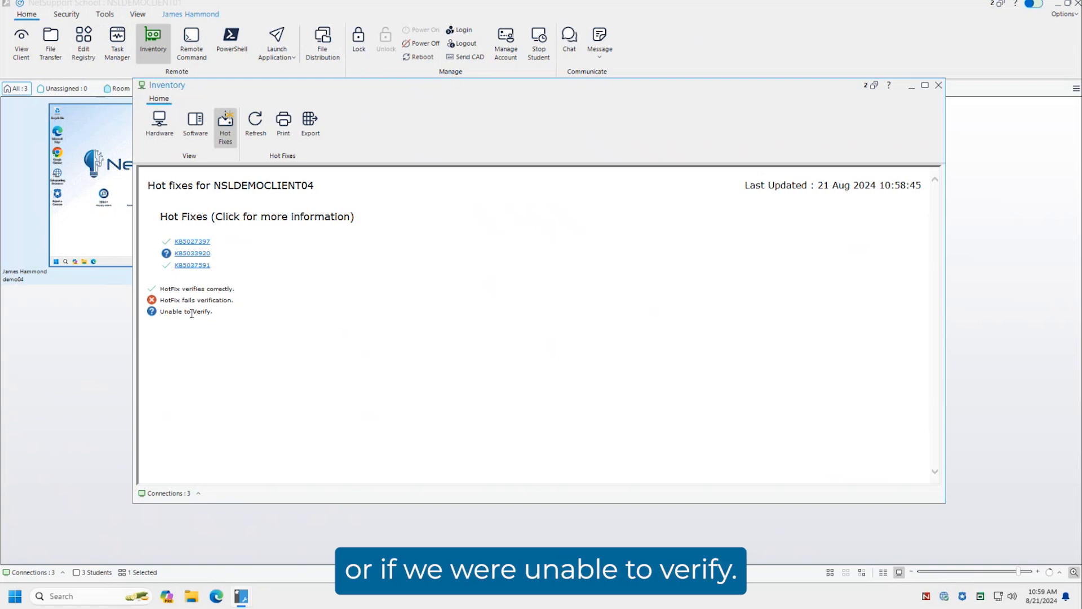
# Step: Read the Microsoft support page for hot fix KB5033920, and close both the page and the inventory
pyautogui.click(203, 254)
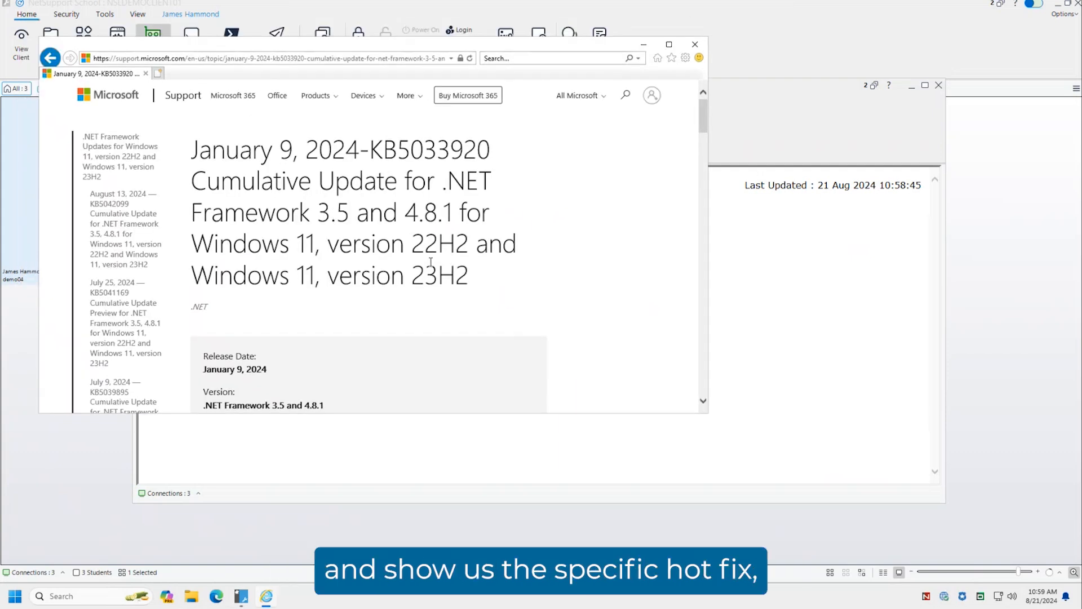
pyautogui.scroll(-6, 432, 264)
pyautogui.scroll(3, 261, 217)
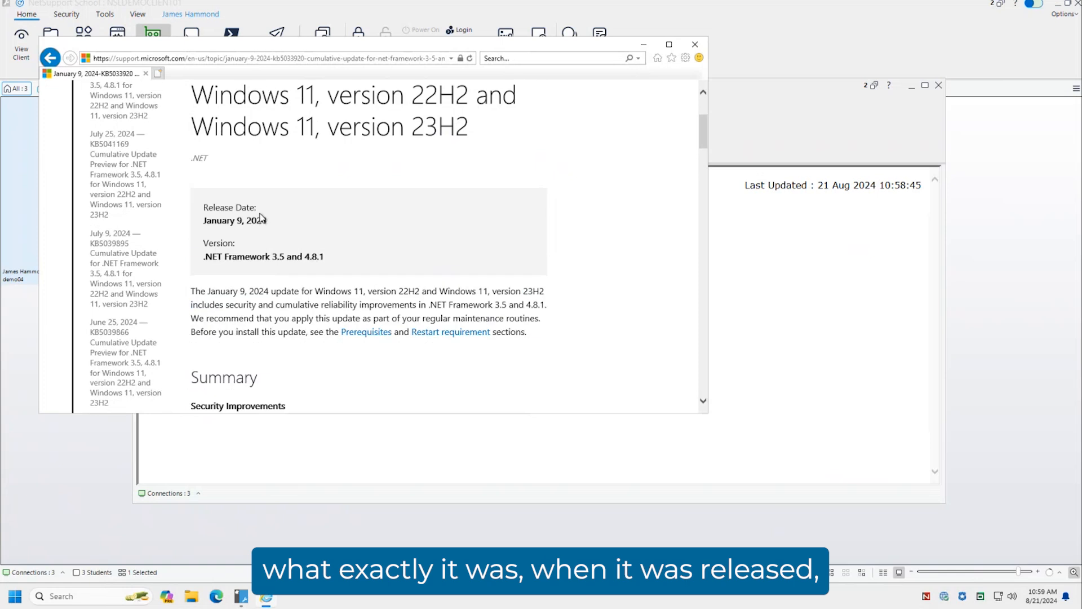
pyautogui.scroll(-6, 338, 256)
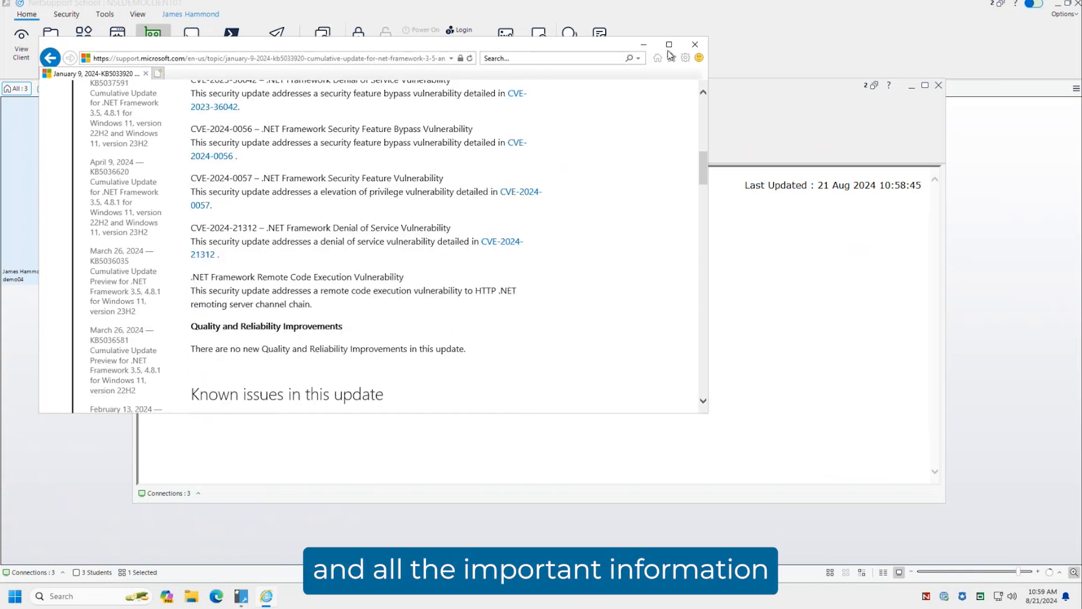
pyautogui.click(695, 44)
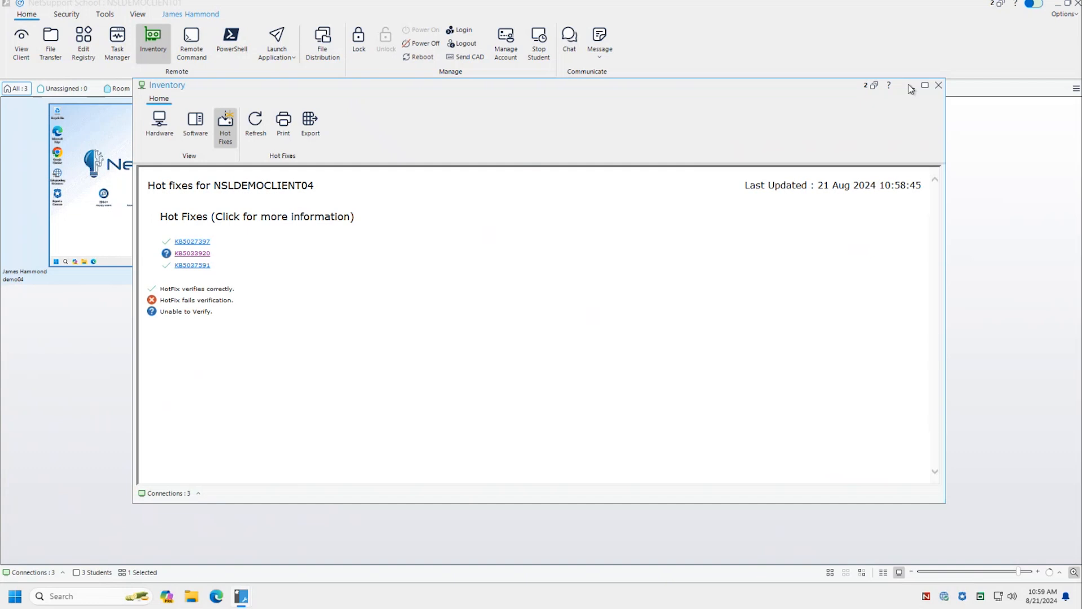
pyautogui.click(939, 85)
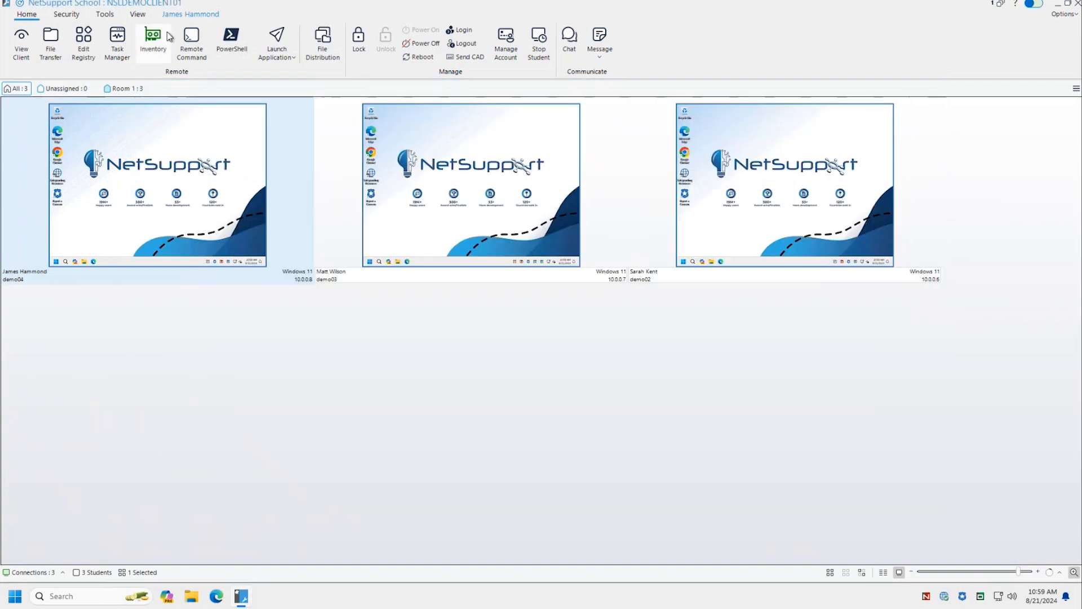
# Step: View the Remote Command Prompt for demo04 without running a command, and close it
pyautogui.click(192, 40)
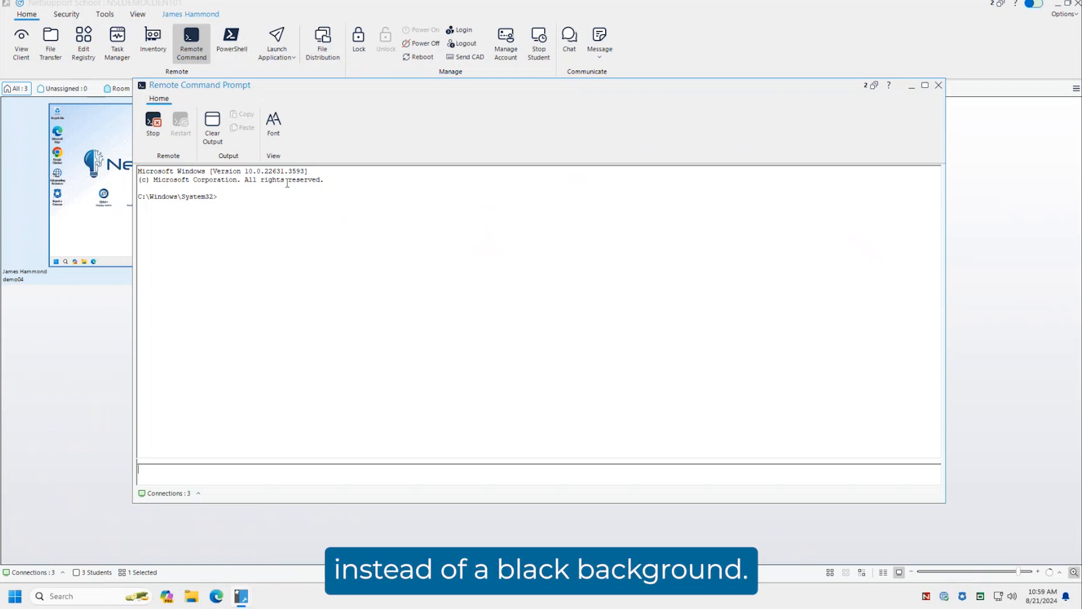
pyautogui.click(233, 201)
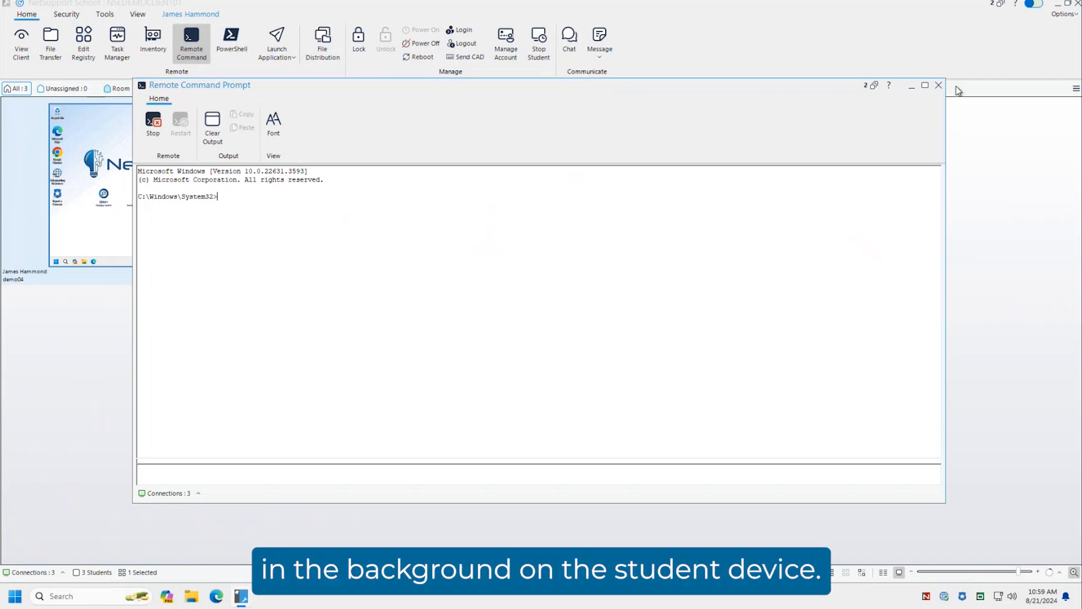
pyautogui.click(939, 85)
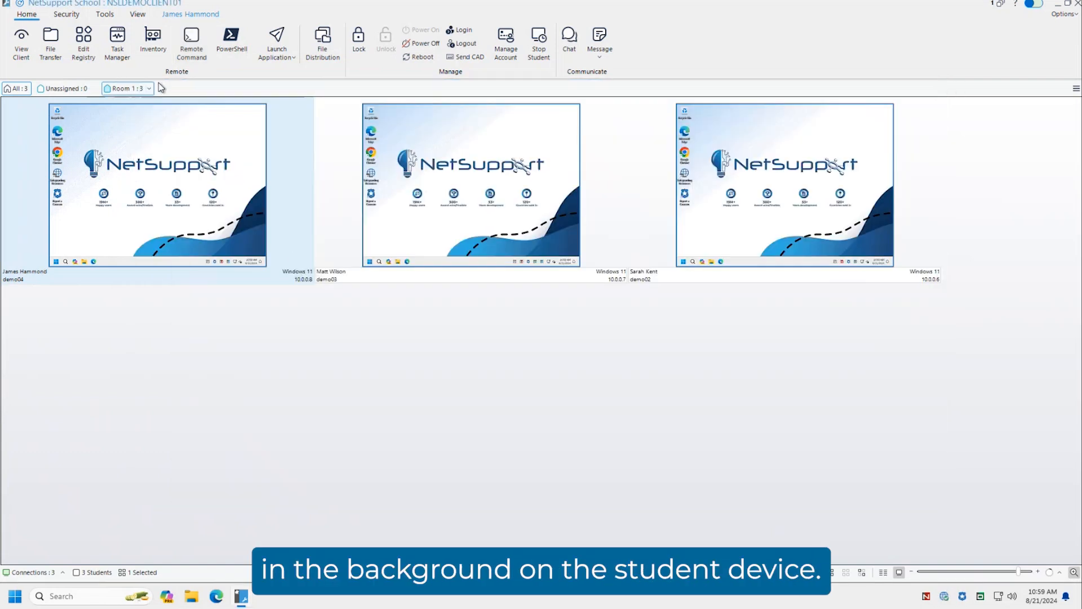
# Step: Open a remote PowerShell session on demo04 without entering credentials, exit it, and view the Launch Application options
pyautogui.click(231, 40)
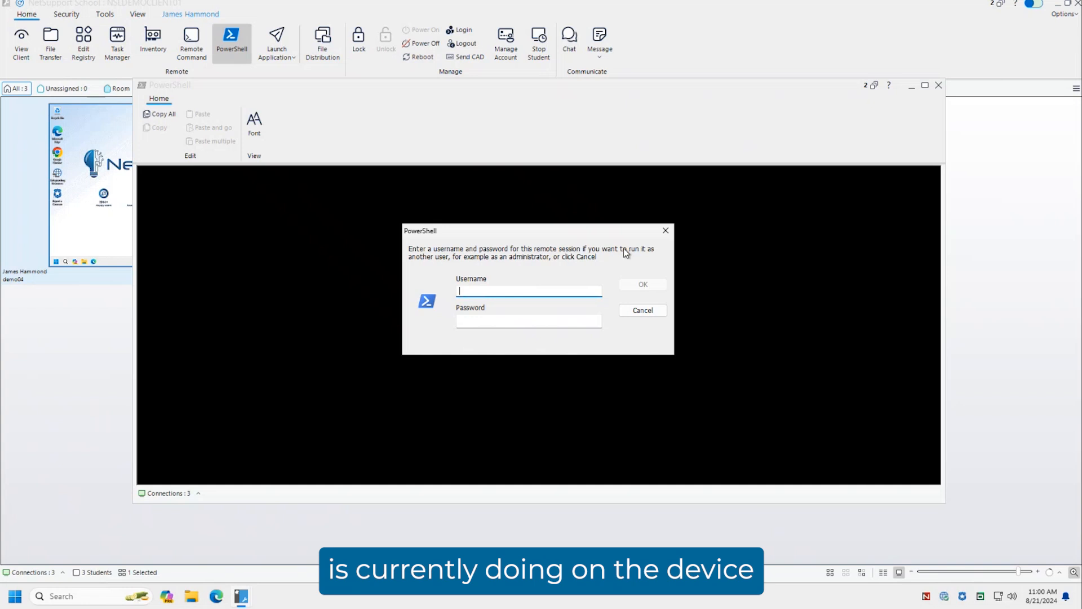
pyautogui.click(669, 234)
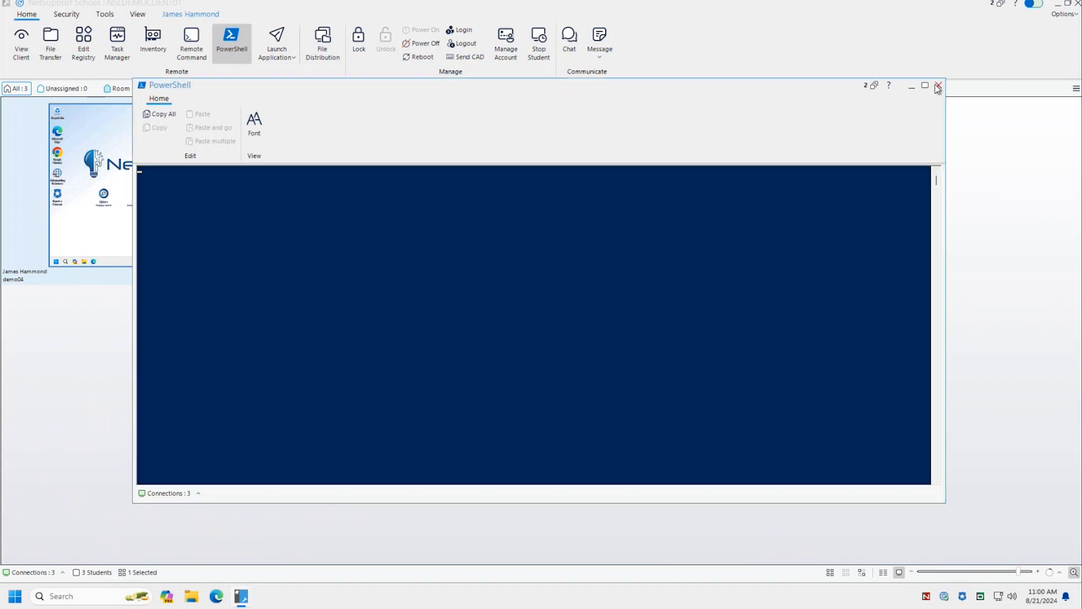
pyautogui.click(938, 86)
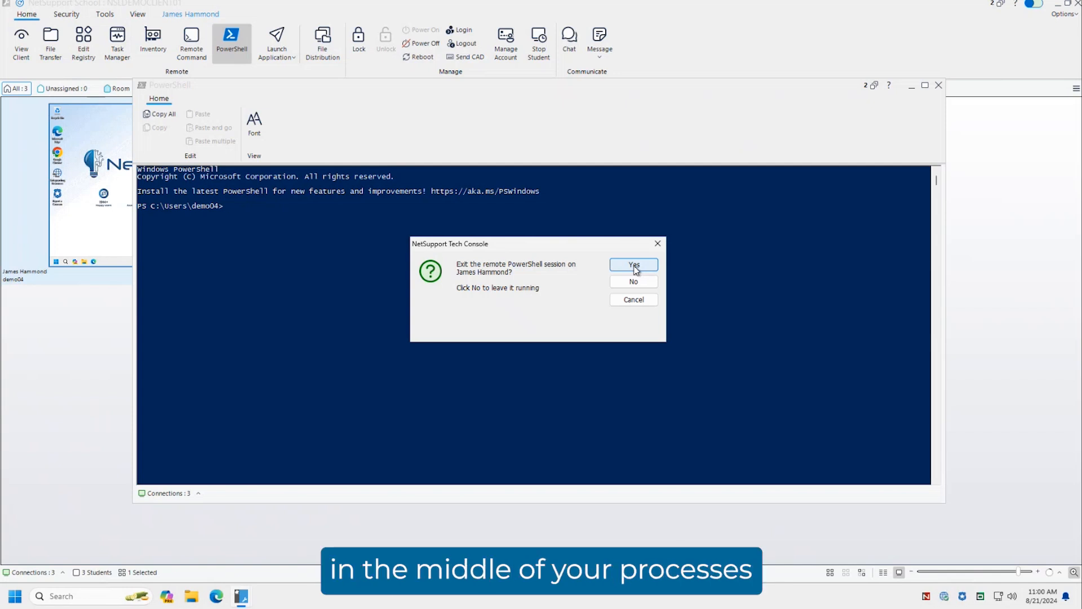
pyautogui.click(634, 265)
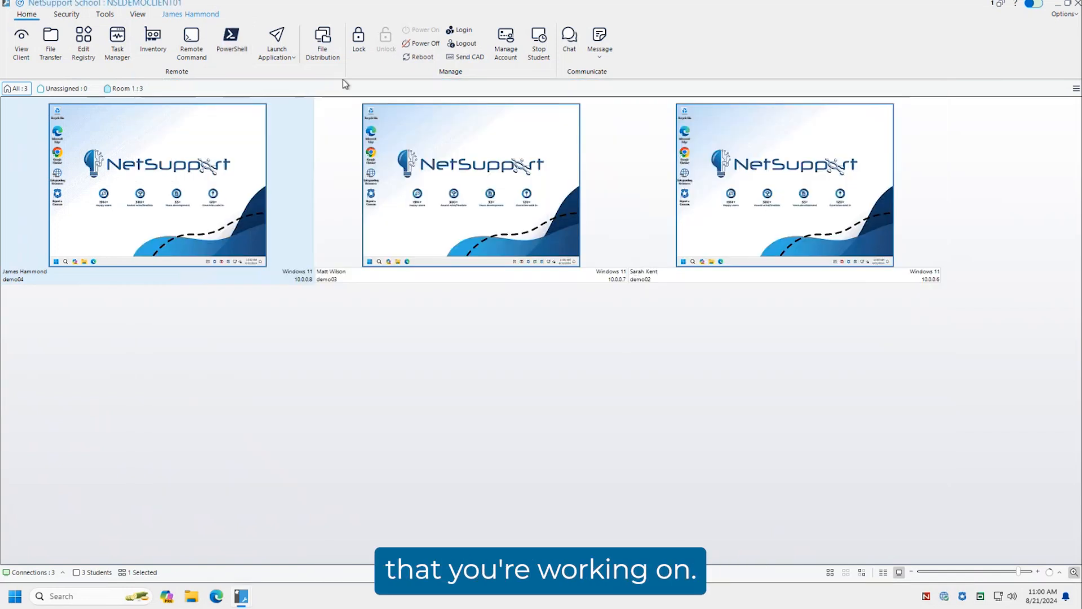
pyautogui.click(285, 59)
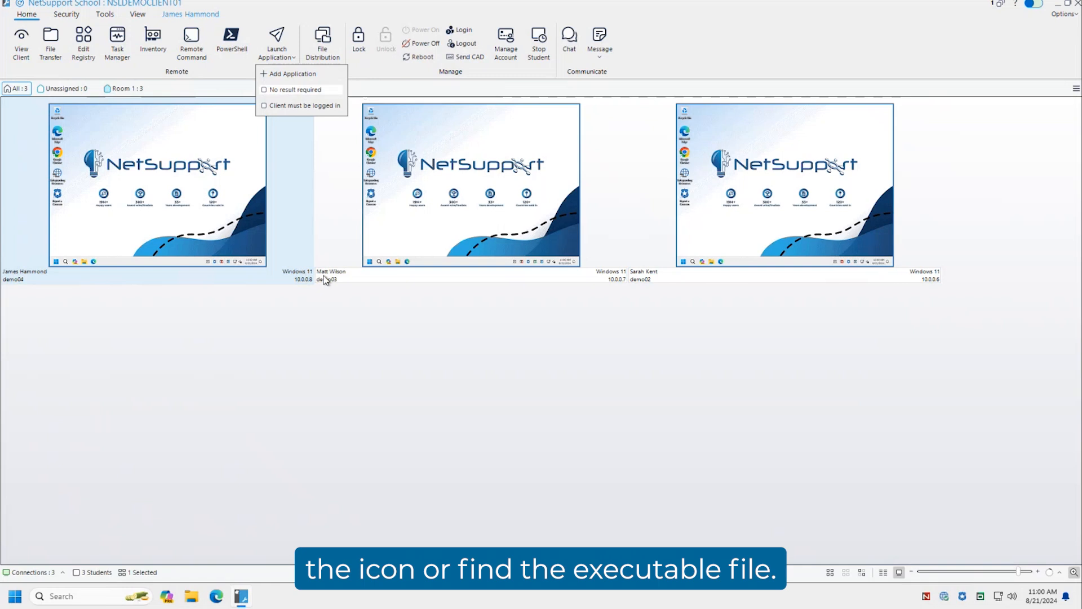
pyautogui.click(379, 374)
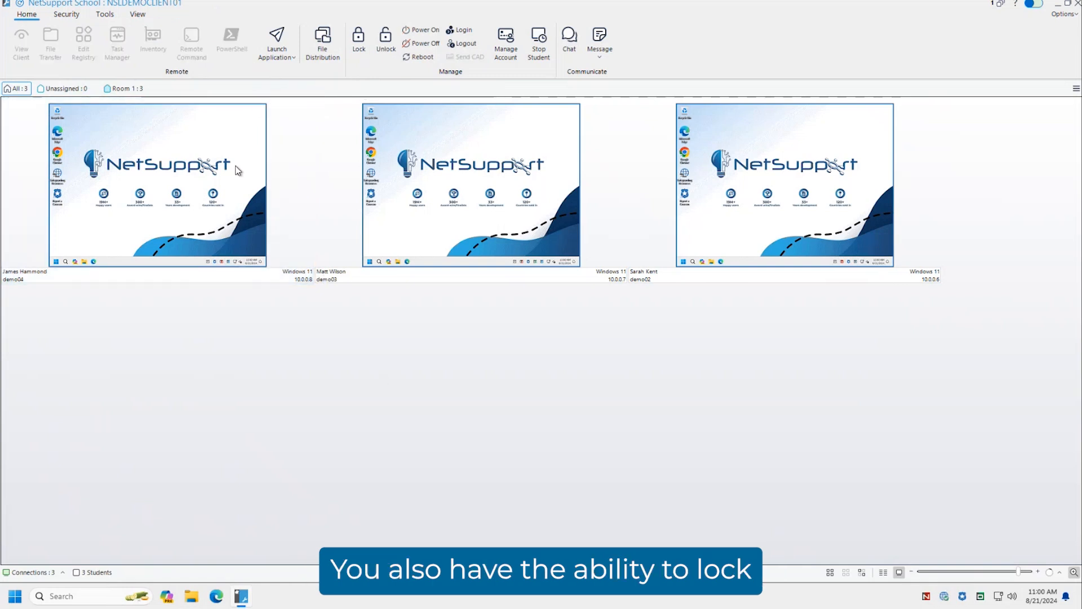
# Step: Lock the demo04 student device and unlock it again
pyautogui.click(250, 251)
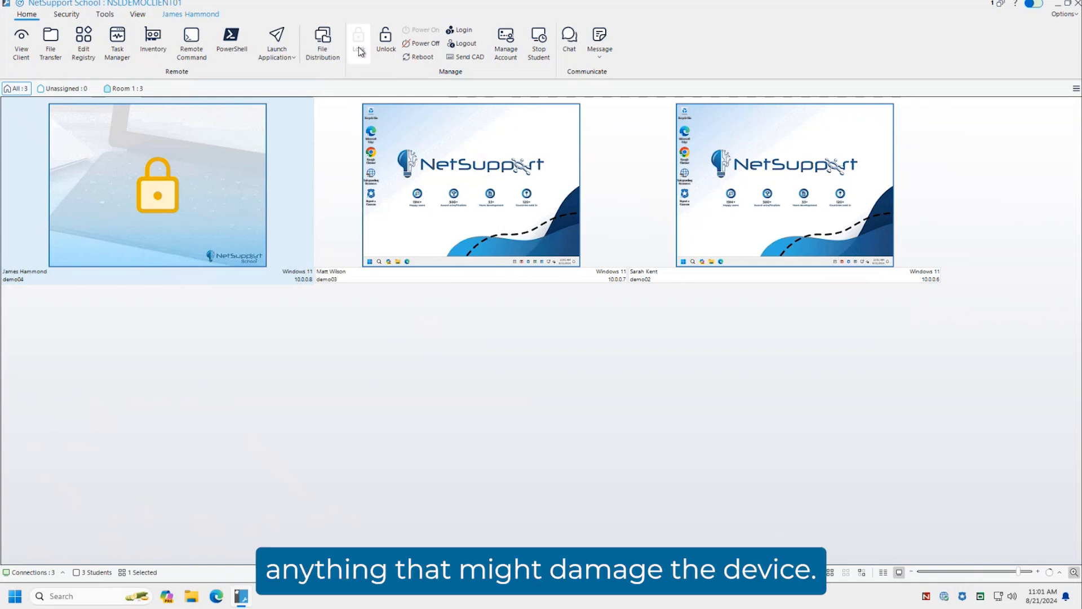
pyautogui.click(394, 37)
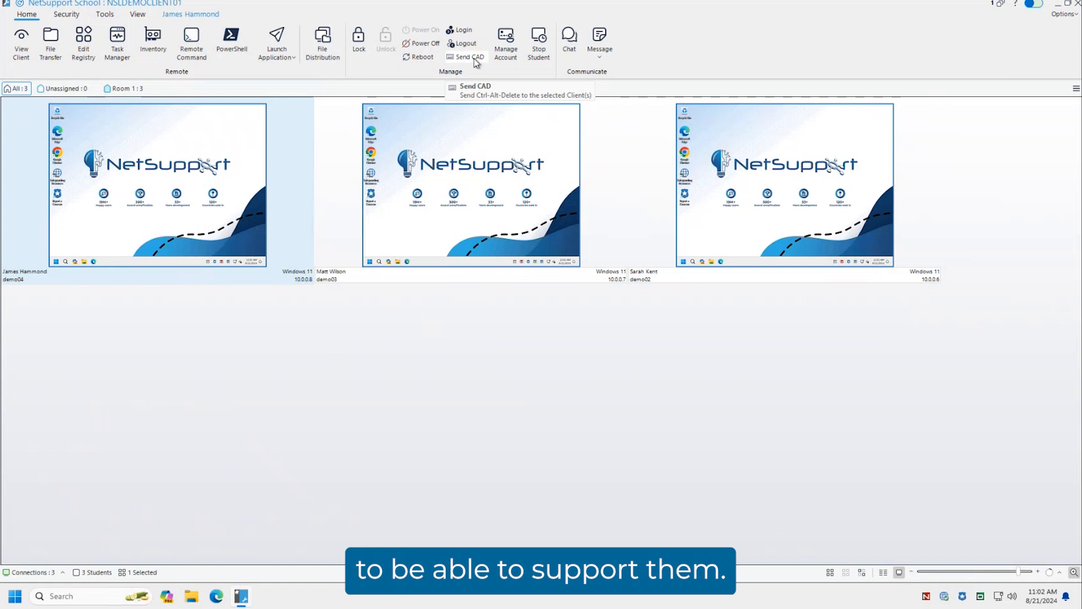
# Step: View the Active Directory user account dialog for demo03 and cancel it without modifying the account
pyautogui.press('Right')
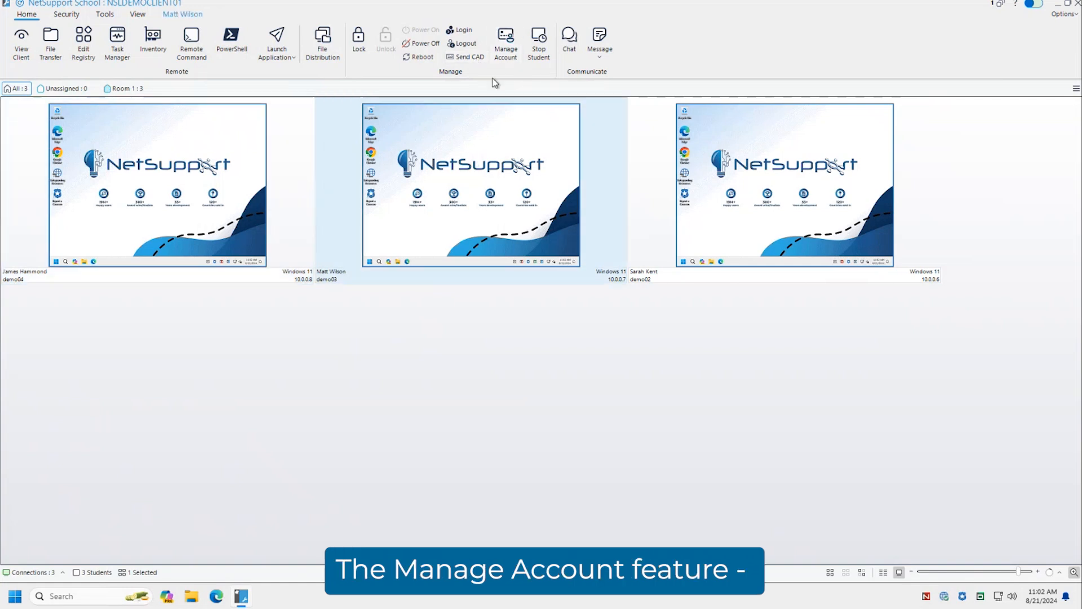
pyautogui.click(505, 41)
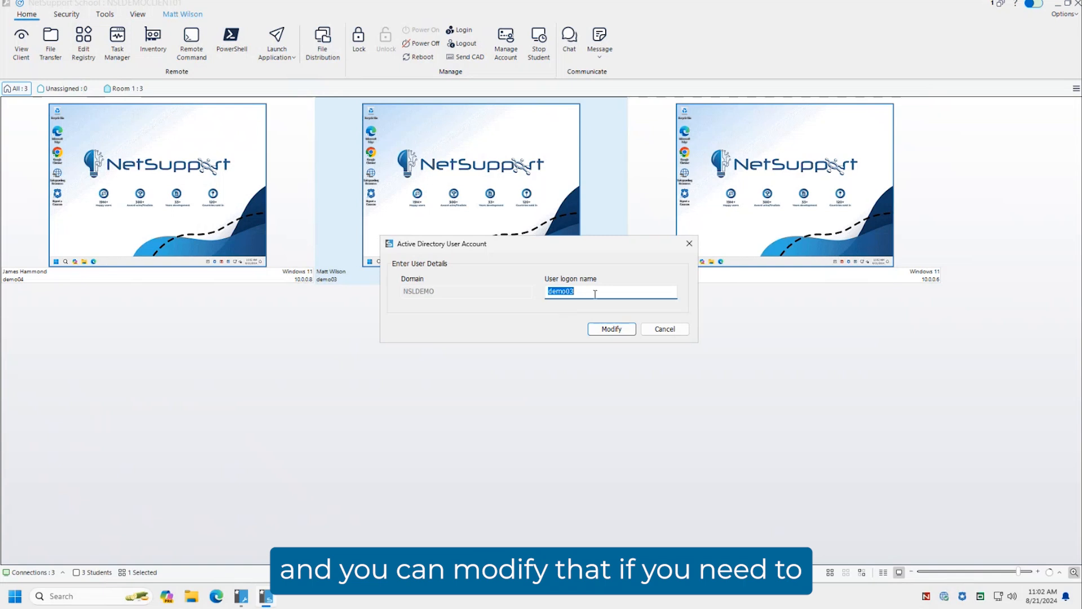
pyautogui.click(662, 330)
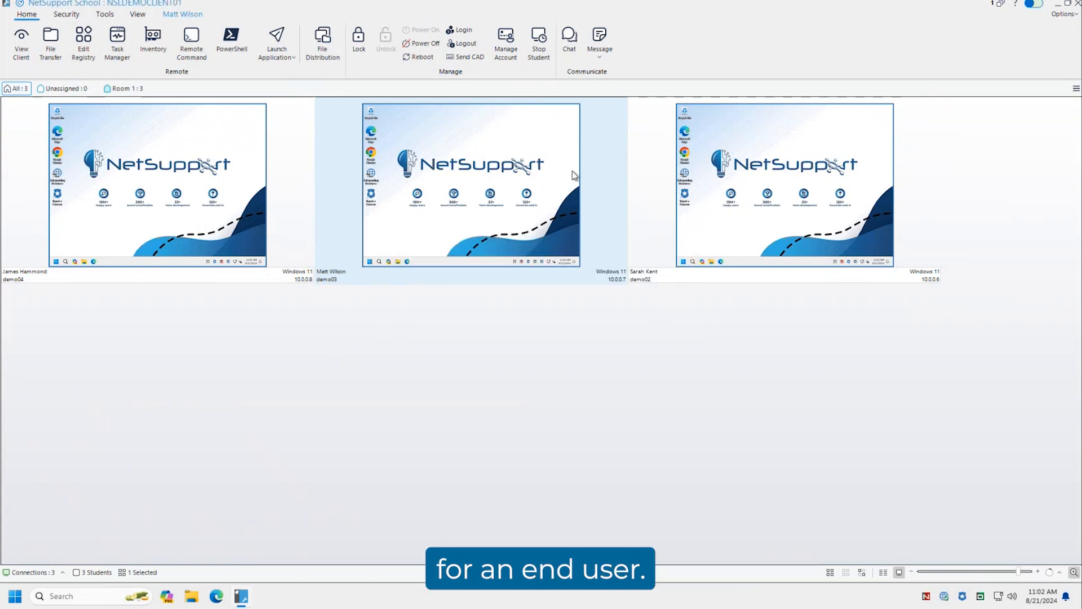
# Step: Review the three Stop Student options for demo03 (until restart, after set minutes, at a specified time) and cancel
pyautogui.click(540, 57)
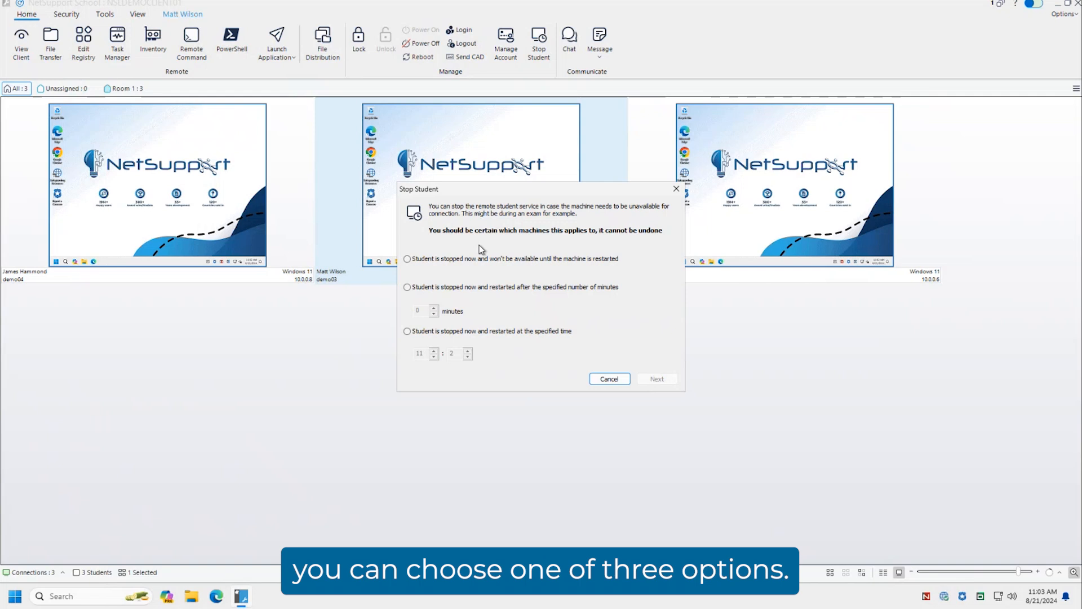
pyautogui.click(418, 260)
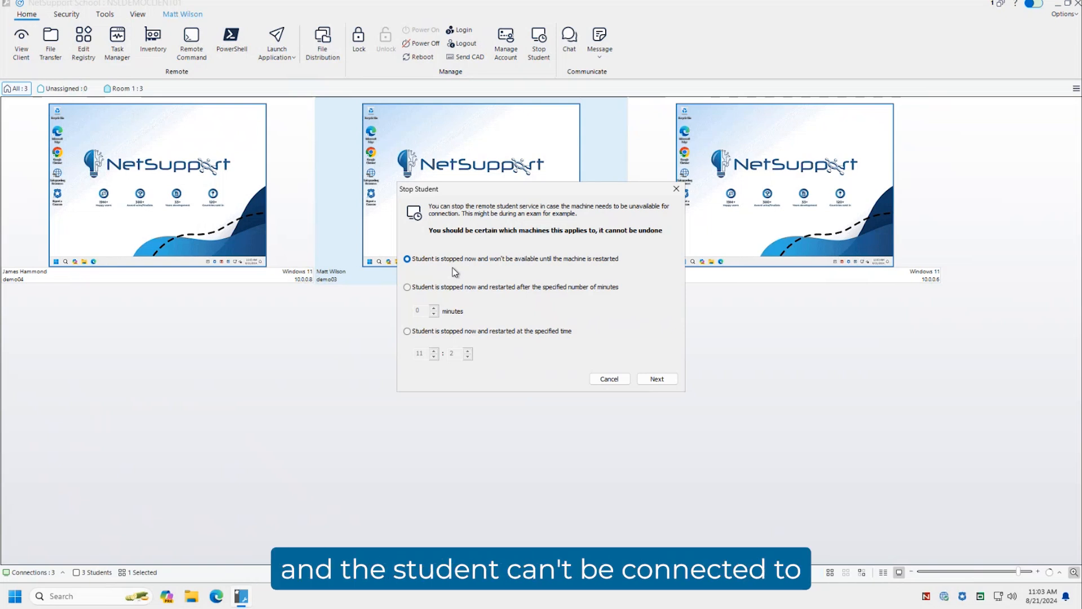
pyautogui.click(459, 289)
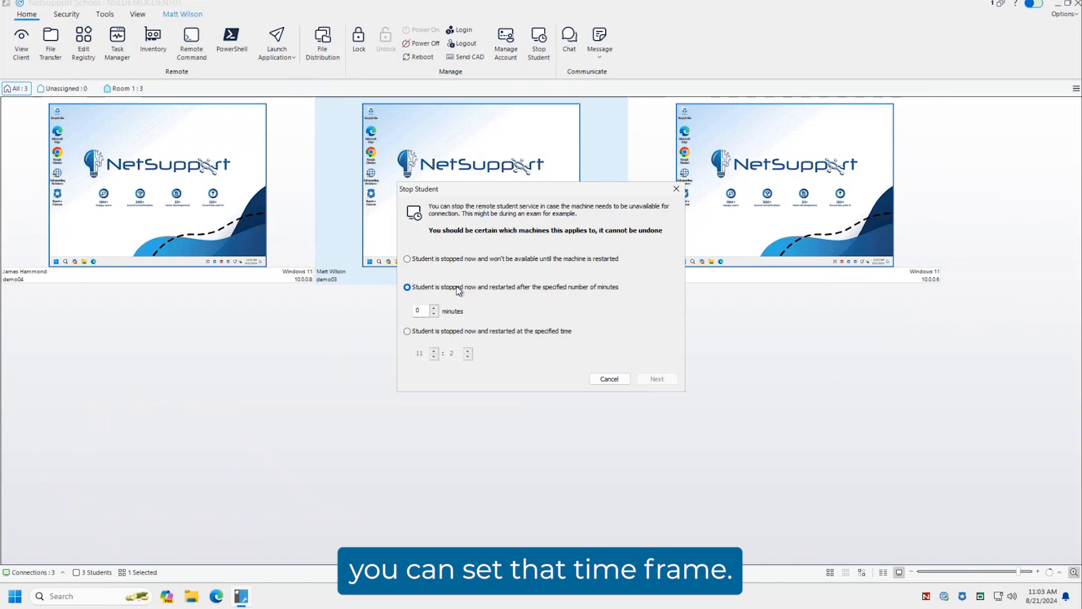
pyautogui.click(484, 333)
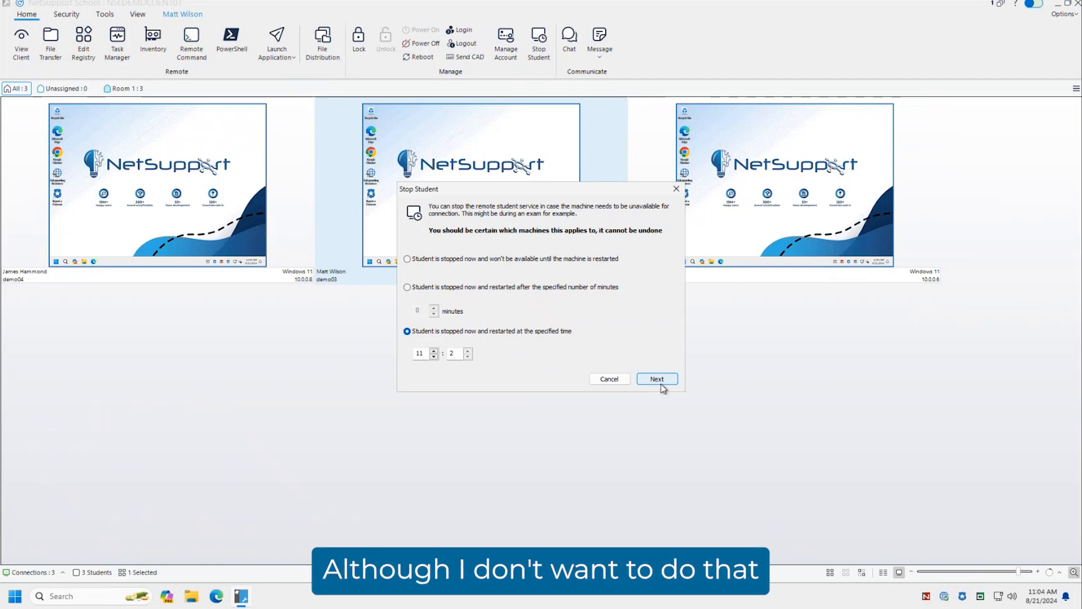
pyautogui.click(609, 381)
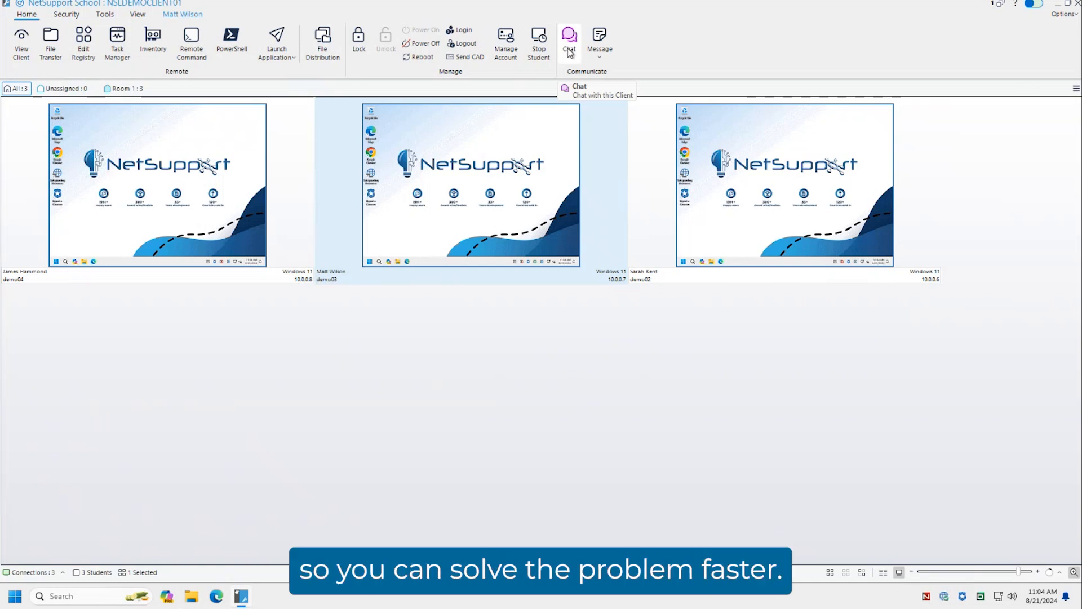
# Step: Compose a message for the currently selected client reading "Please stop playing Minecraft"
pyautogui.click(602, 39)
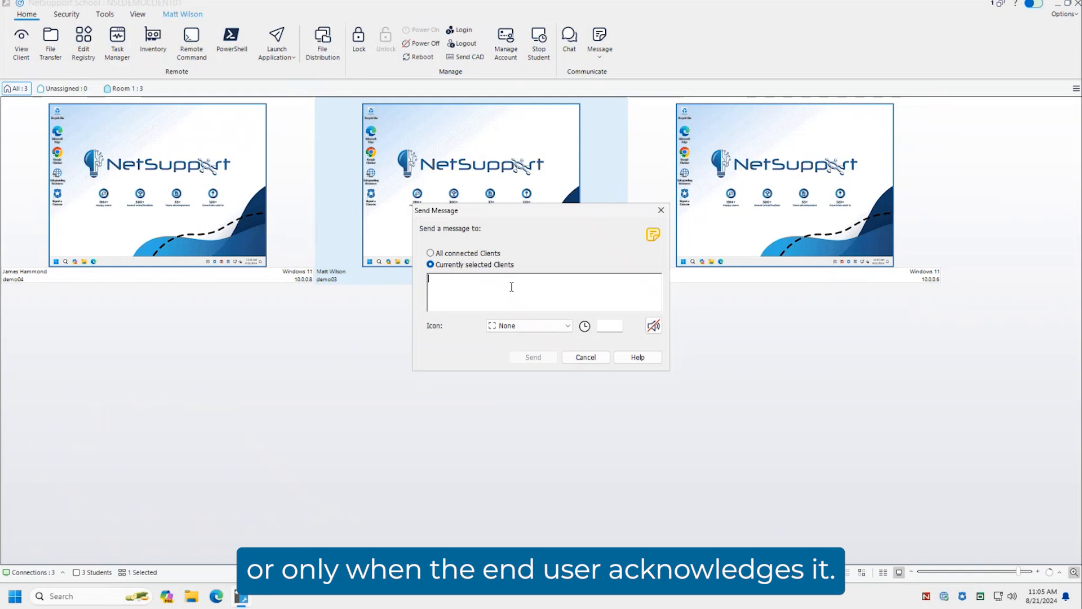
pyautogui.write('Please top')
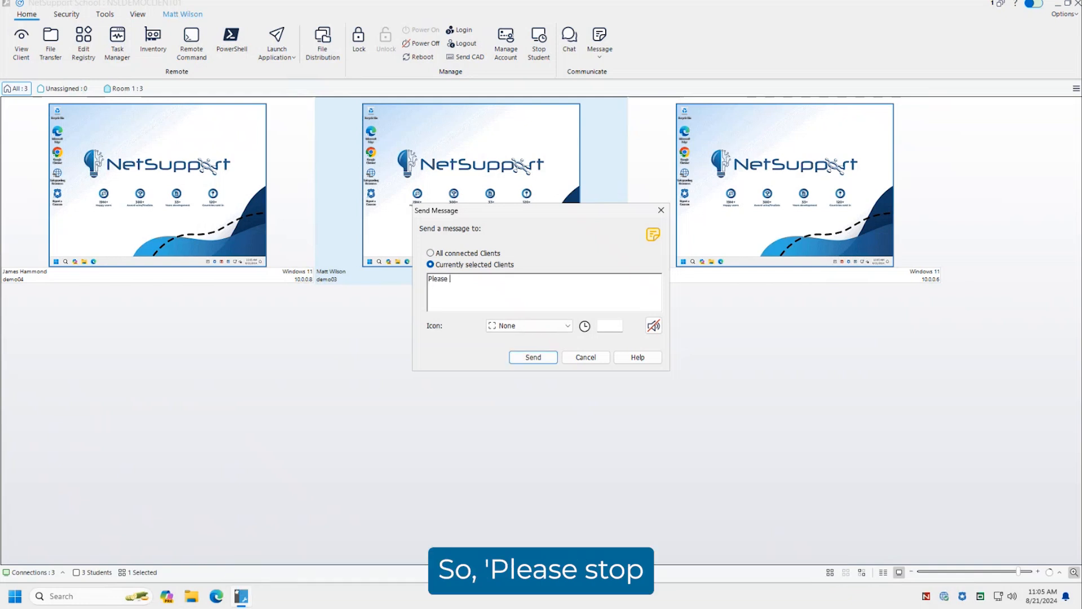
pyautogui.press('BackSpace')
pyautogui.press('BackSpace')
pyautogui.press('BackSpace')
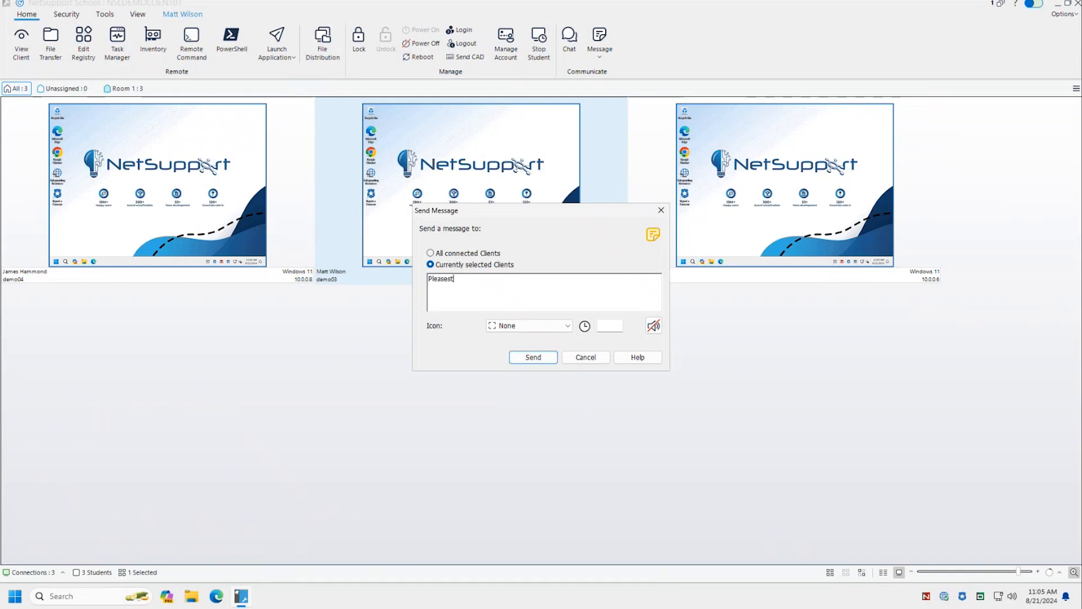
pyautogui.write('stop playing ')
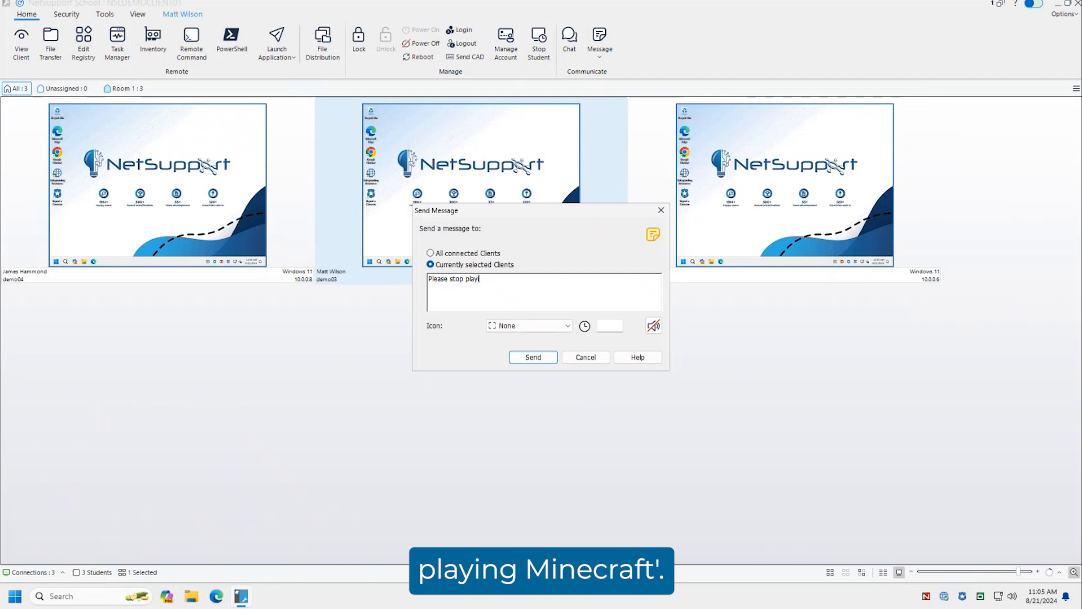
pyautogui.write('Minecraft')
# Step: Give the message a Warning icon, leave its display time blank, and send it to demo03
pyautogui.click(517, 326)
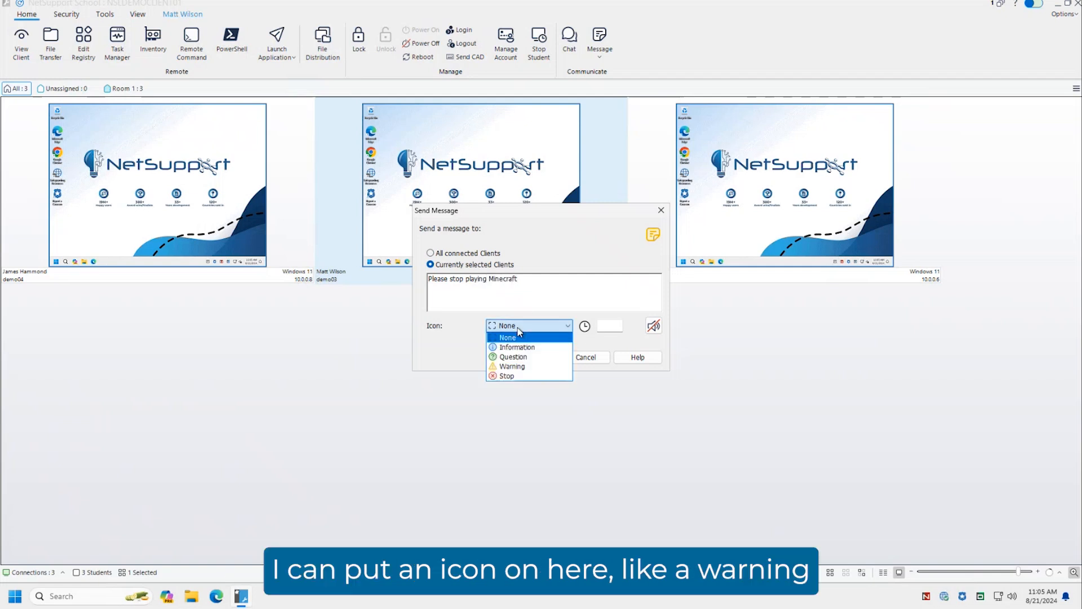
pyautogui.click(516, 367)
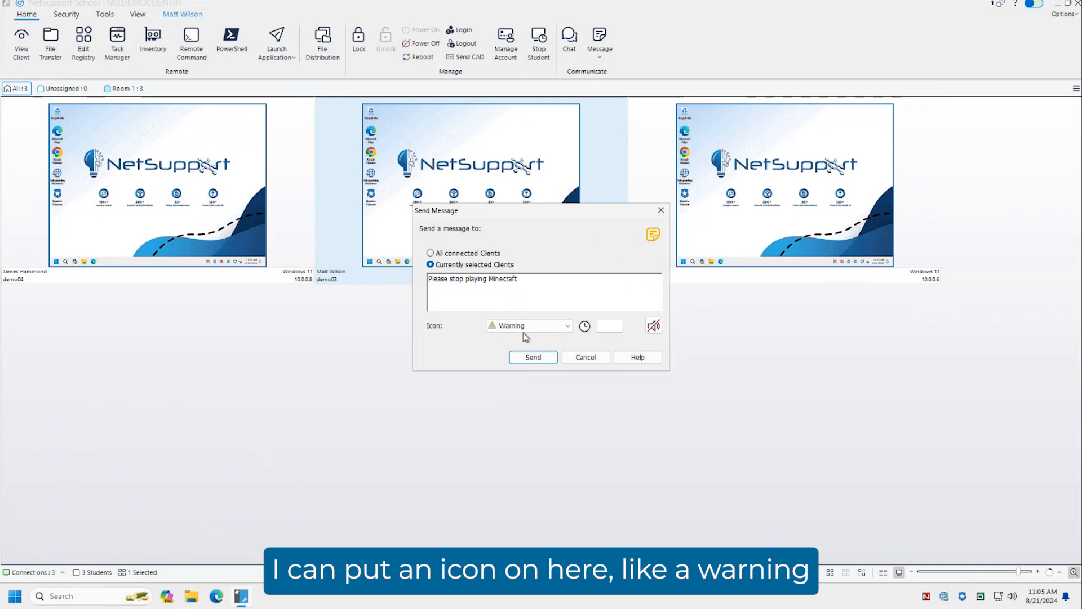
pyautogui.click(523, 332)
pyautogui.click(513, 370)
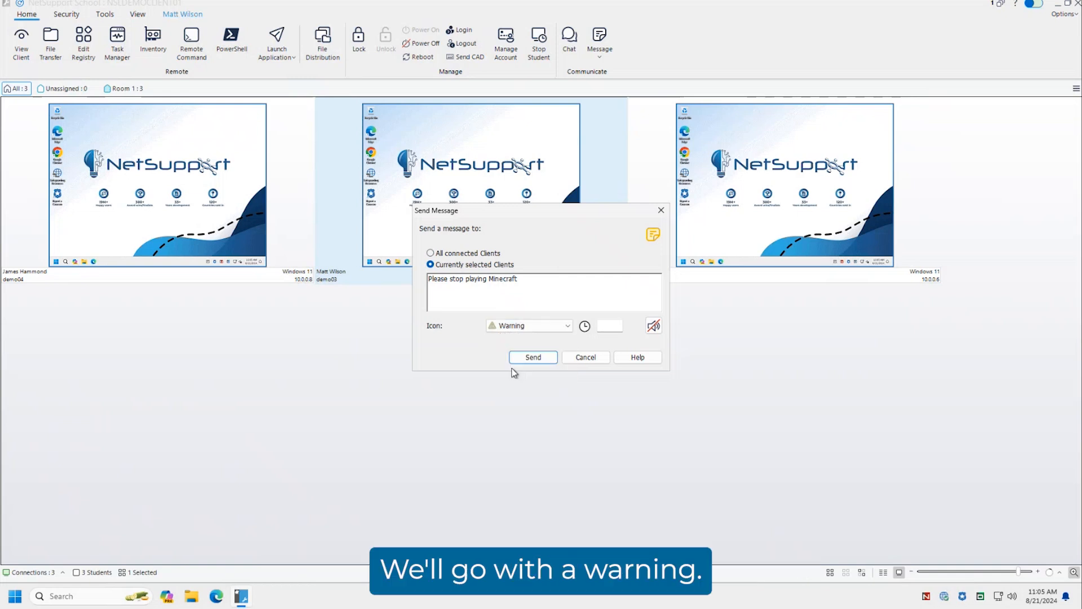
pyautogui.click(610, 326)
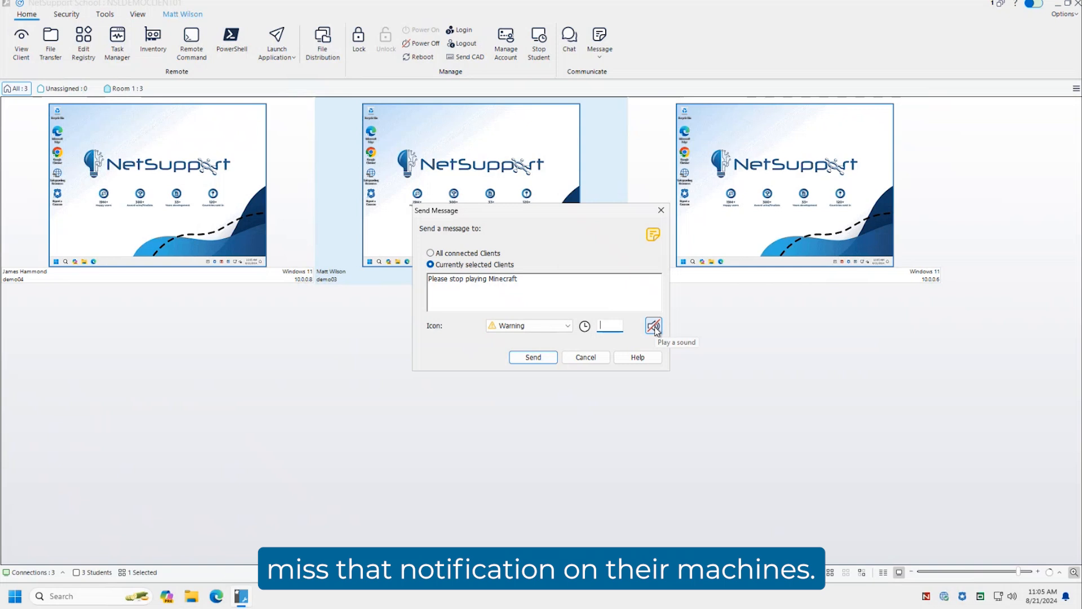
pyautogui.click(546, 357)
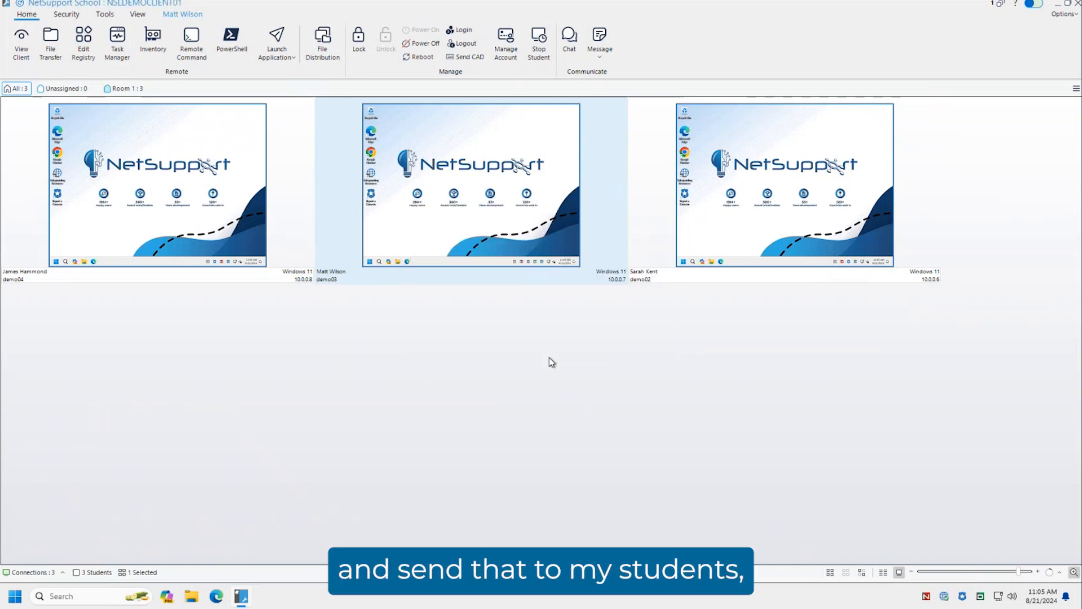
# Step: View the demo03 screen remotely, acknowledge the received message there, and close the viewing session
pyautogui.doubleClick(472, 214)
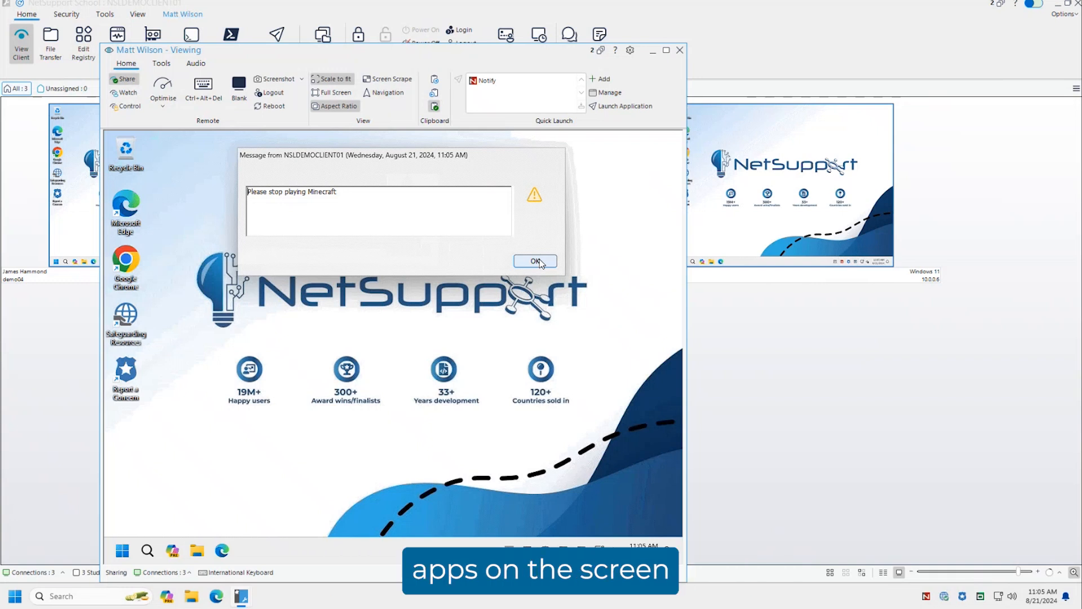
pyautogui.click(538, 261)
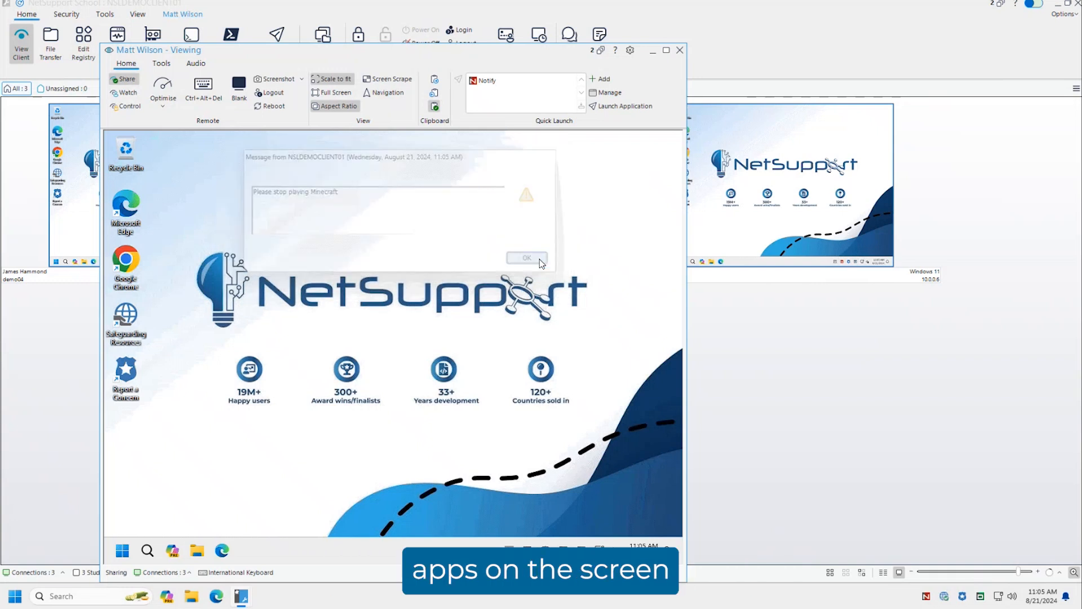
pyautogui.click(680, 51)
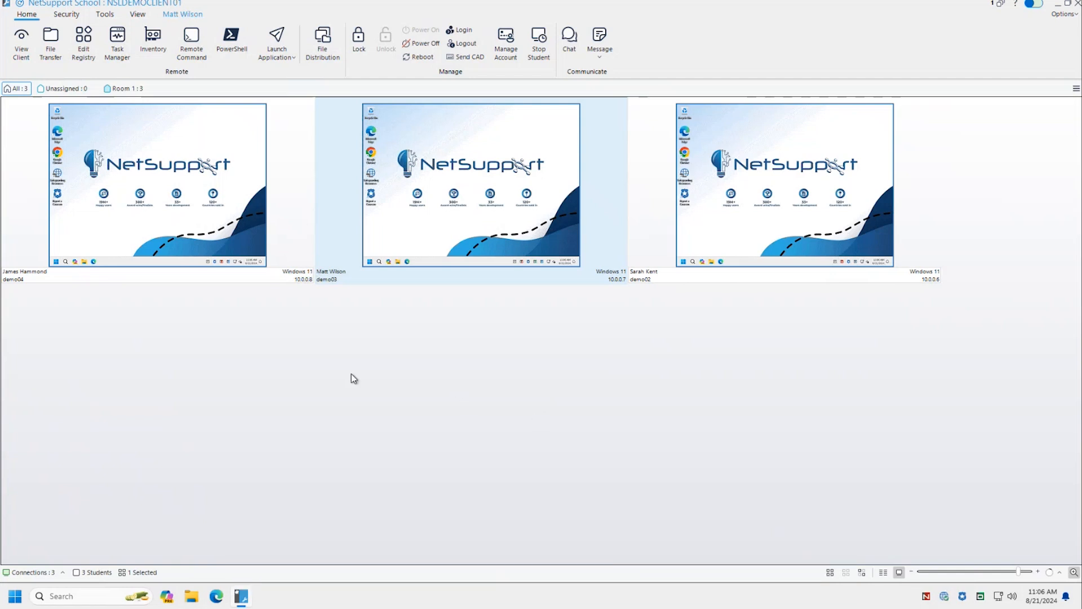
# Step: Review the Define Secure PC criteria for firewall, anti-virus, anti-spyware, UAC and Windows Updates, and cancel
pyautogui.click(67, 16)
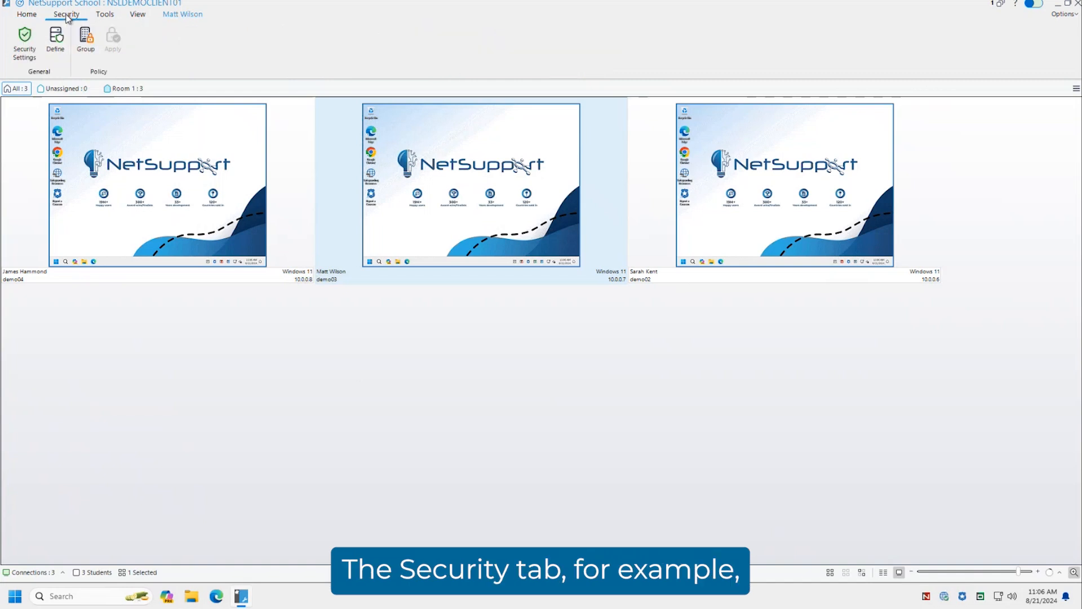
pyautogui.click(57, 51)
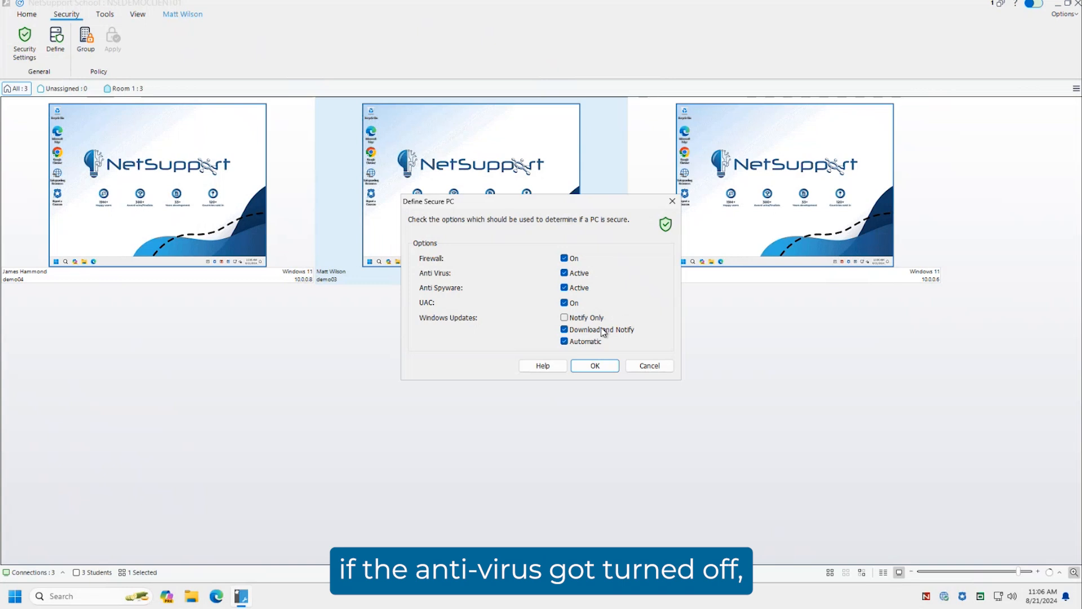
pyautogui.click(646, 367)
# Step: Review the firewall, UAC, Windows Updates and power scheme choices in the demo03 security settings, and cancel without applying changes
pyautogui.click(28, 46)
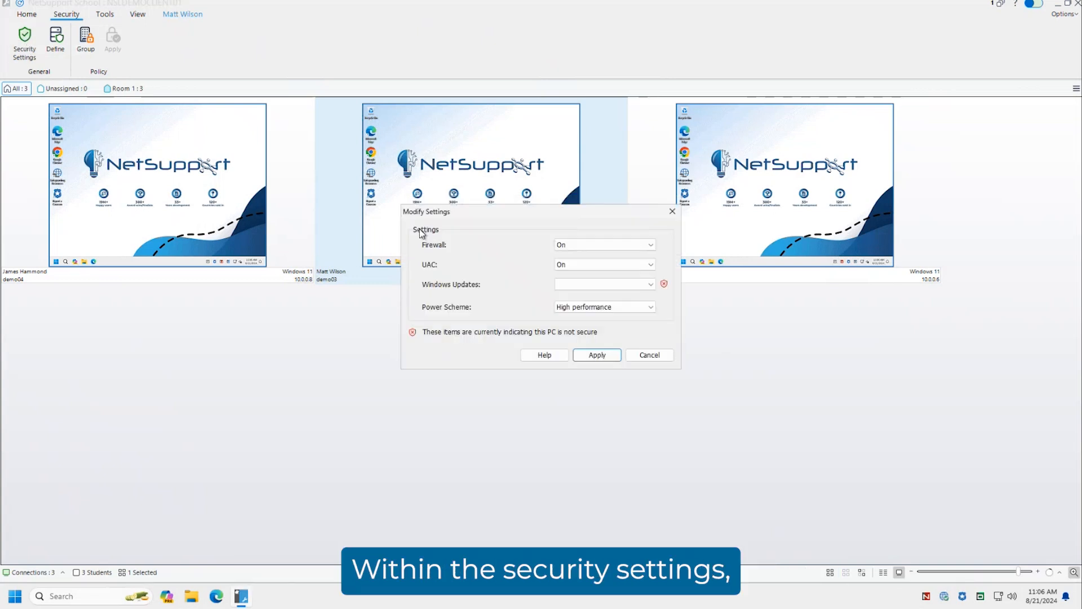
pyautogui.click(583, 248)
pyautogui.click(580, 271)
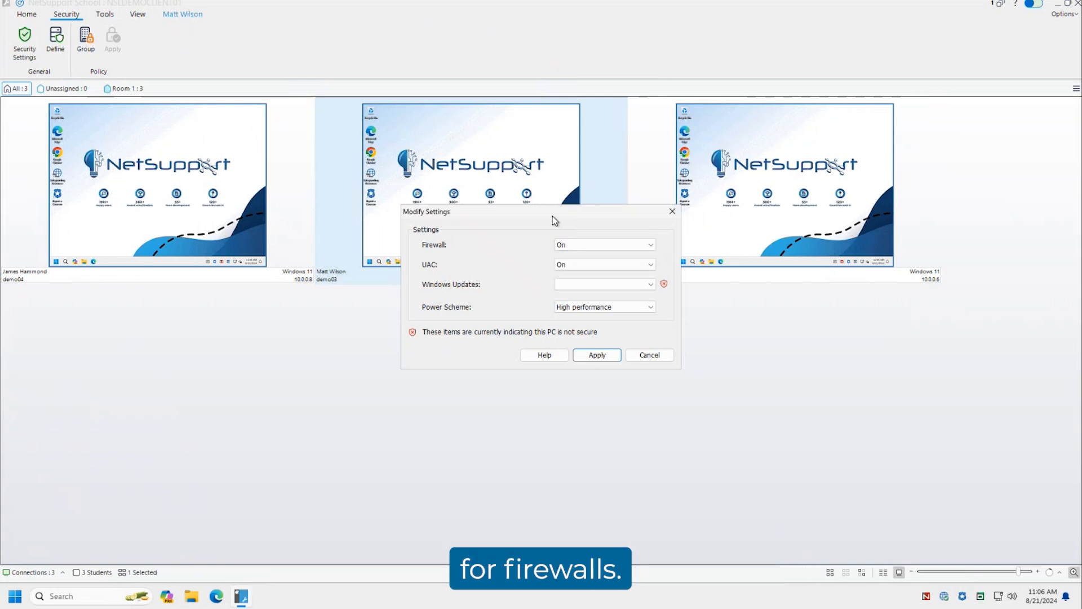
pyautogui.click(579, 286)
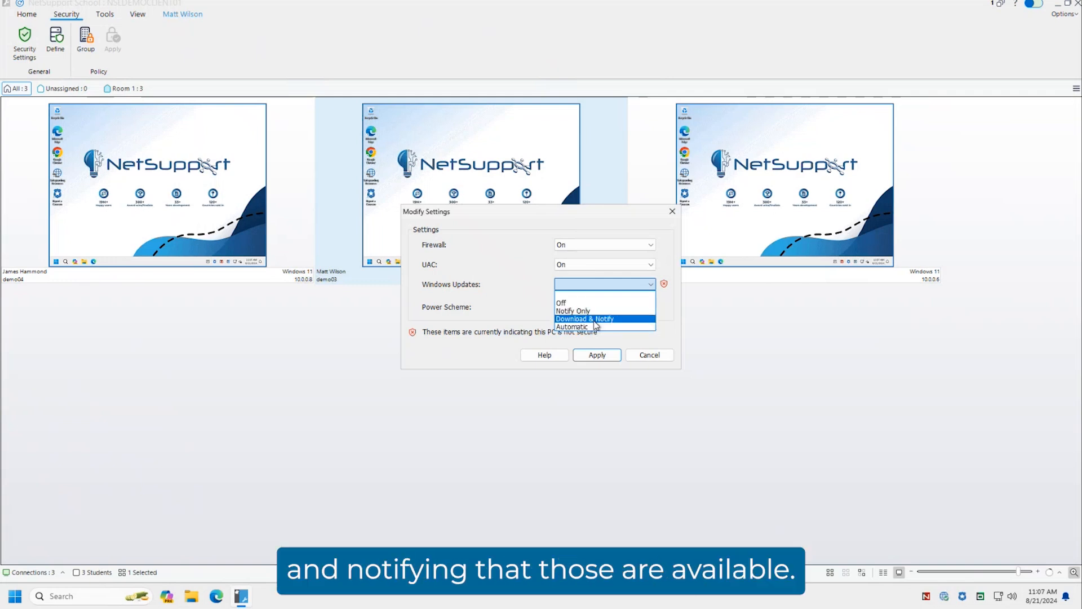
pyautogui.click(489, 303)
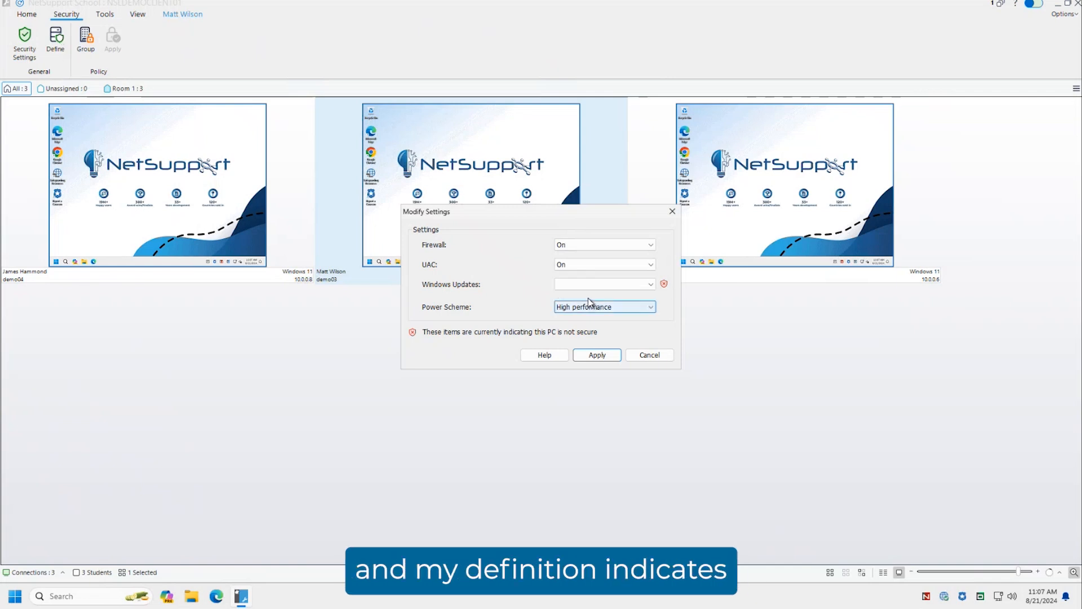
pyautogui.click(631, 354)
pyautogui.click(86, 39)
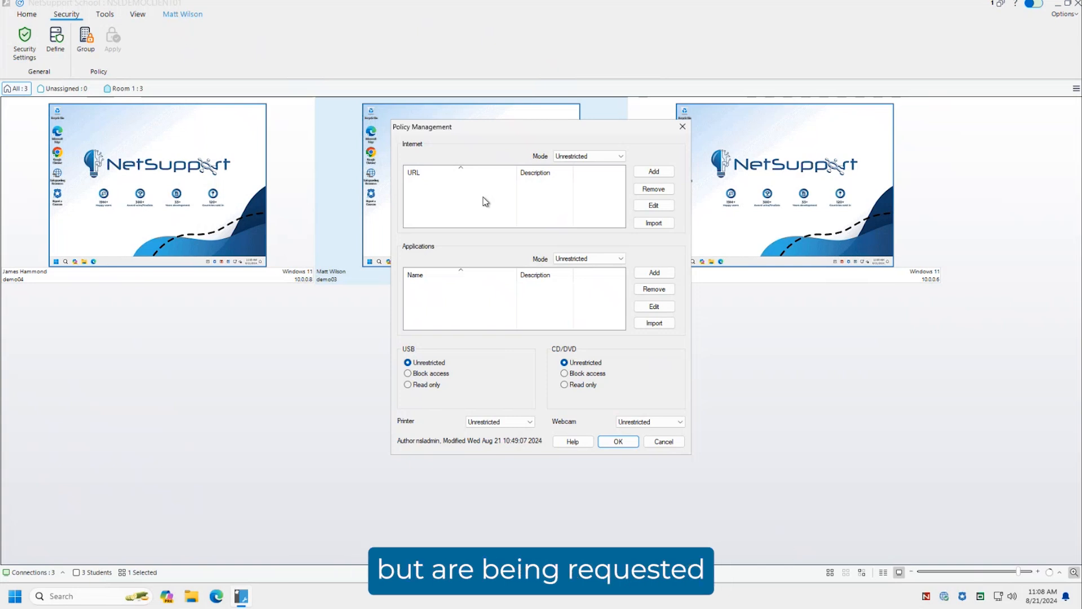
pyautogui.click(661, 174)
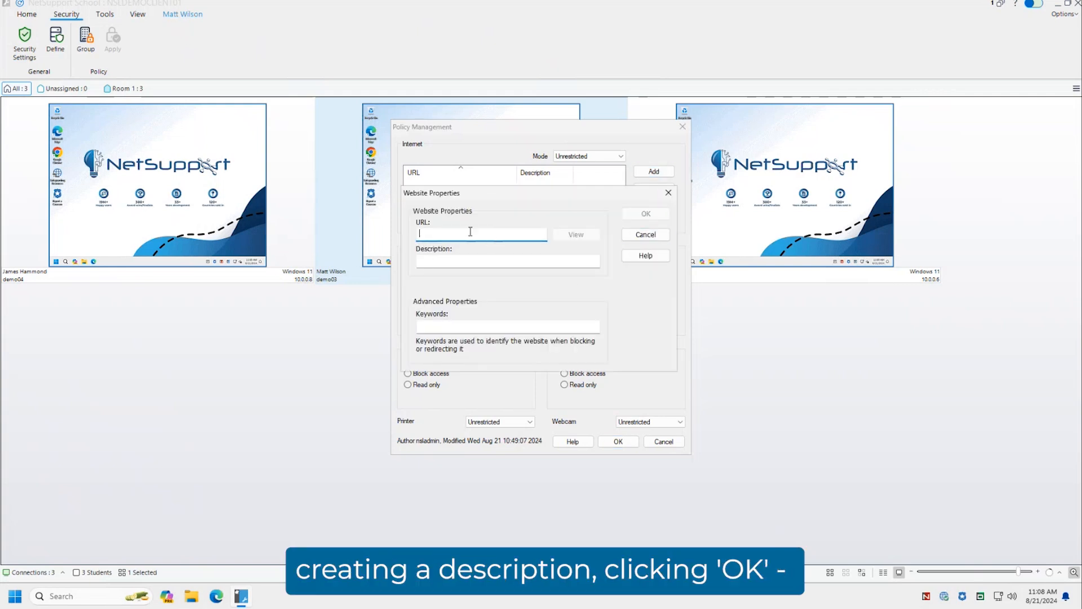
pyautogui.write('ww')
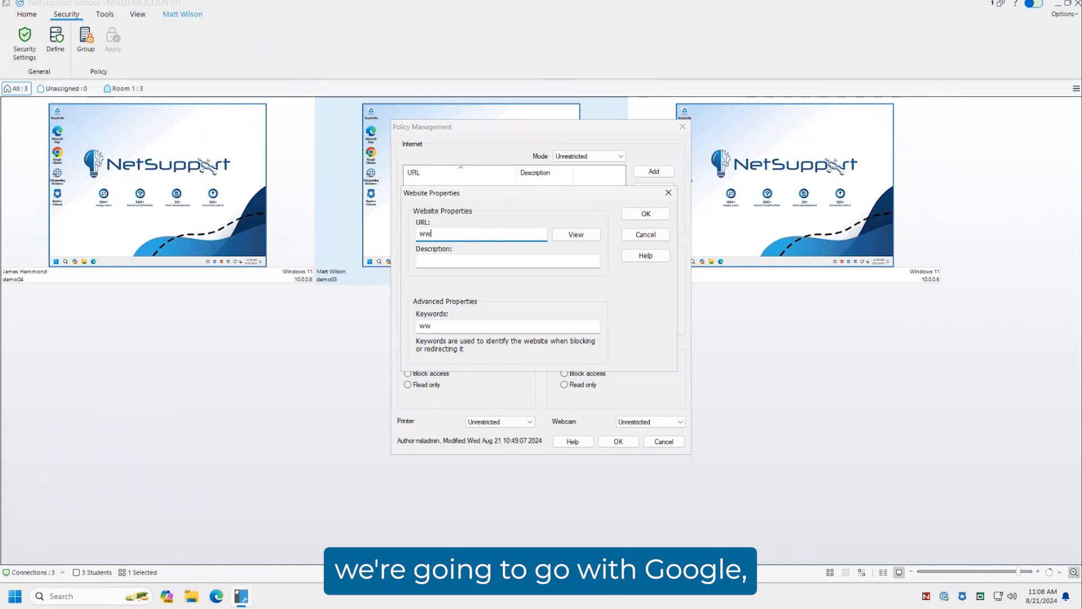
pyautogui.write('w.googl')
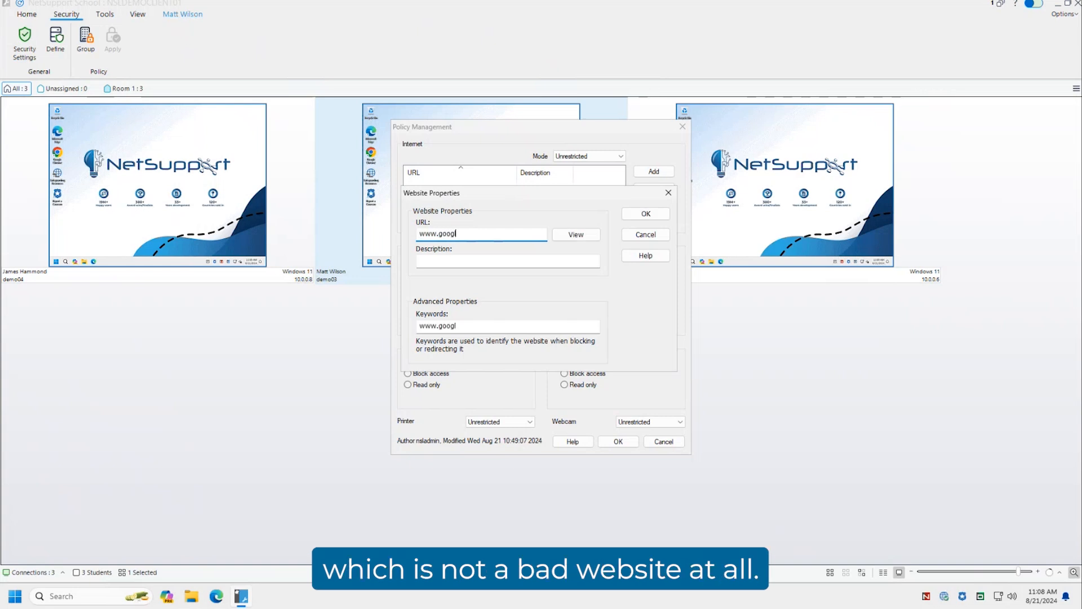
pyautogui.write('e.com')
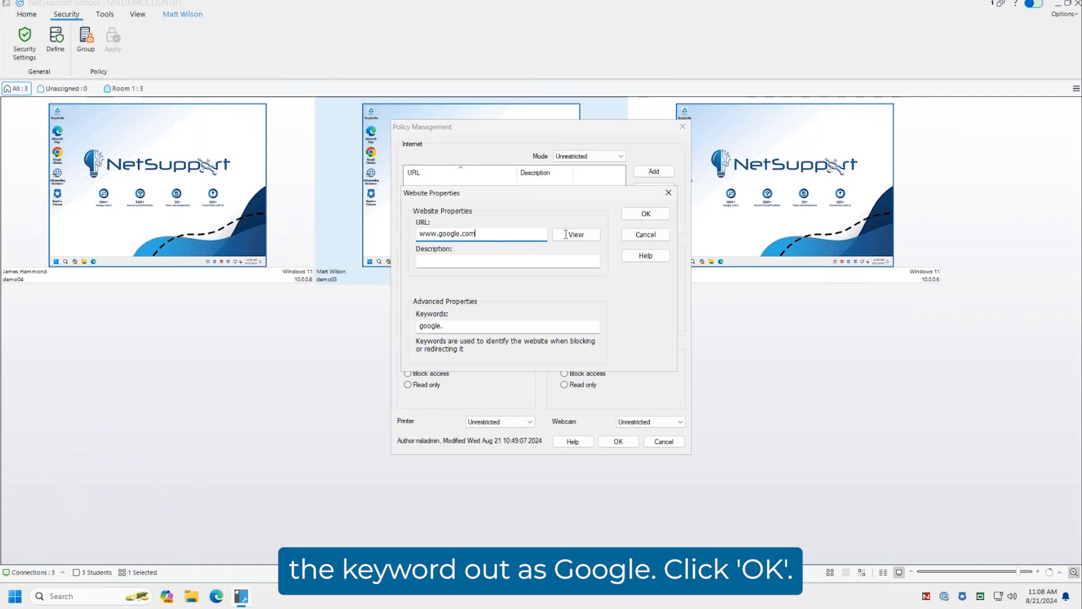
pyautogui.click(646, 213)
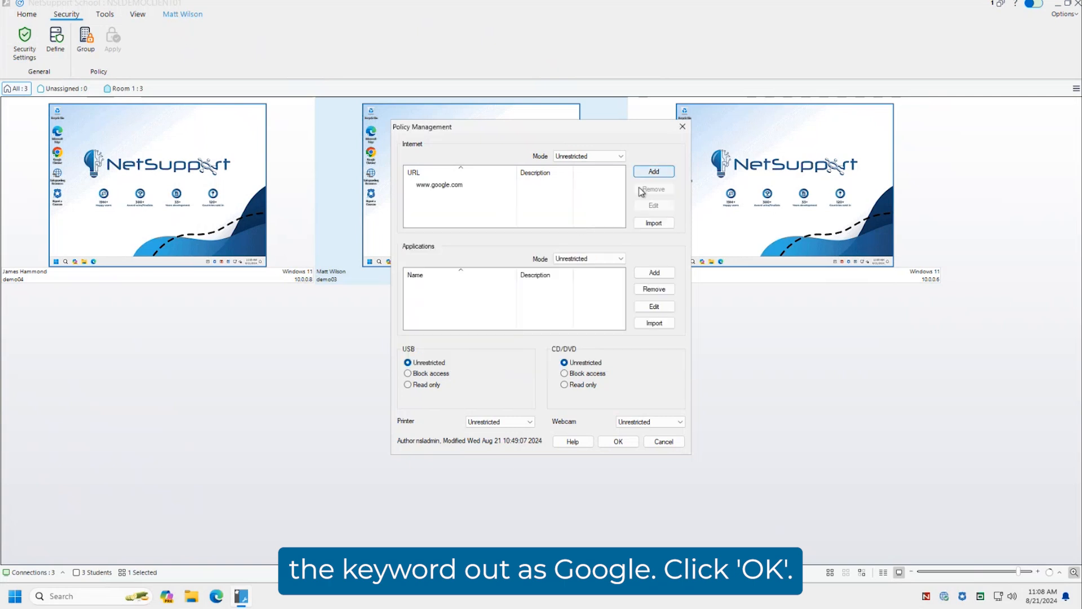
# Step: Set the policy's Internet mode to Restricted, and return it to Unrestricted
pyautogui.click(580, 160)
pyautogui.click(581, 172)
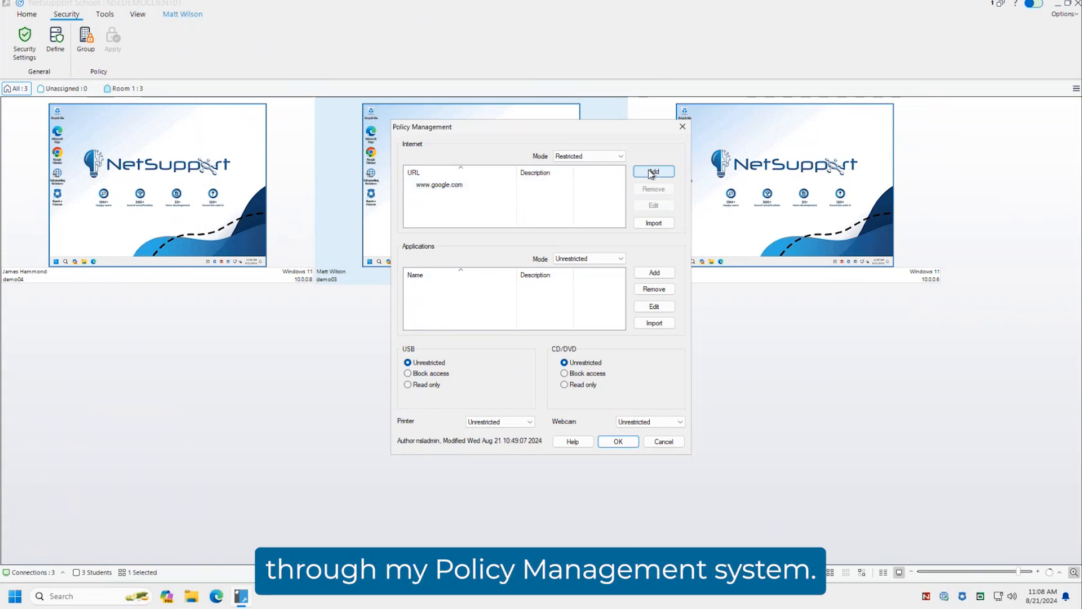
pyautogui.click(592, 156)
pyautogui.click(606, 170)
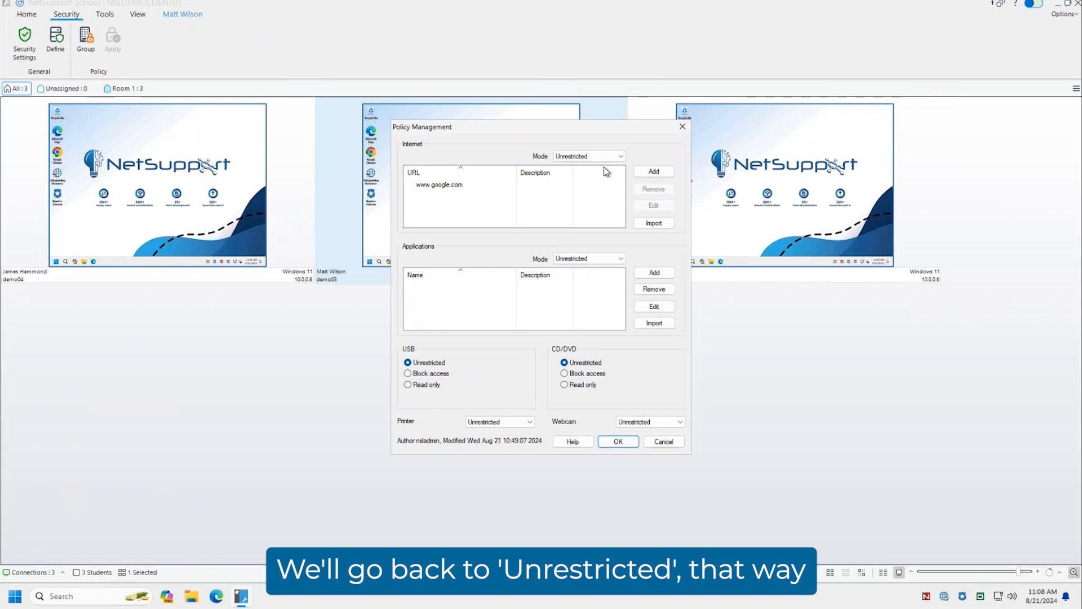
pyautogui.click(439, 184)
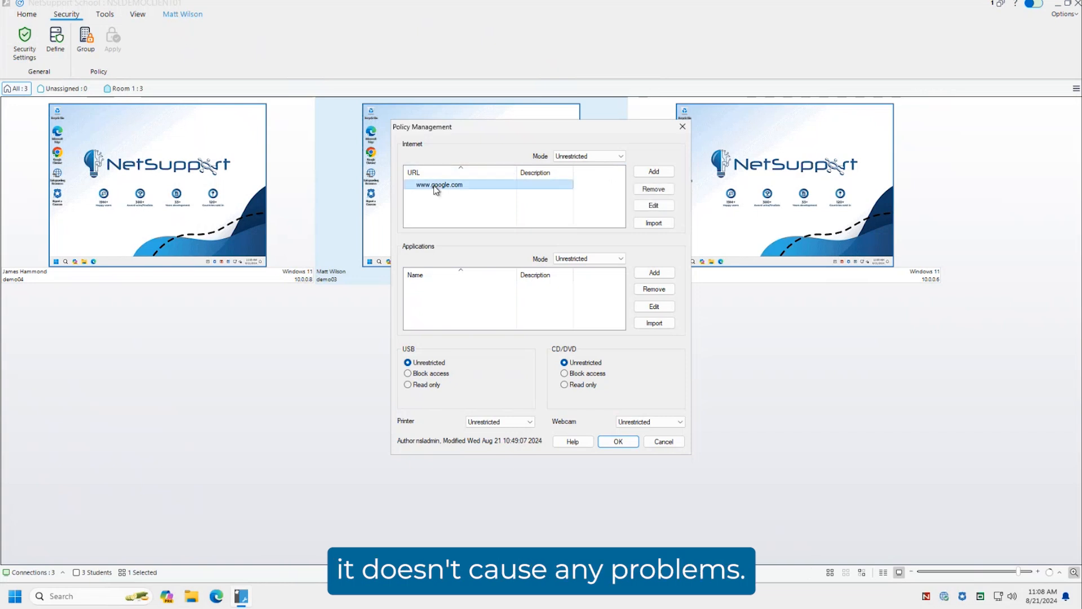
pyautogui.click(654, 189)
pyautogui.click(615, 254)
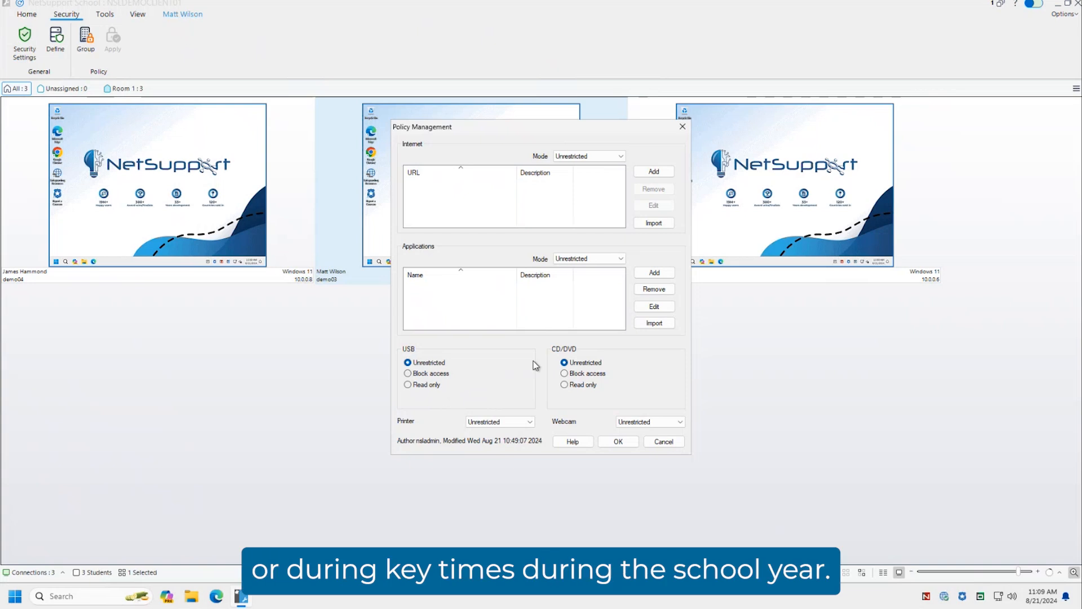
pyautogui.click(624, 442)
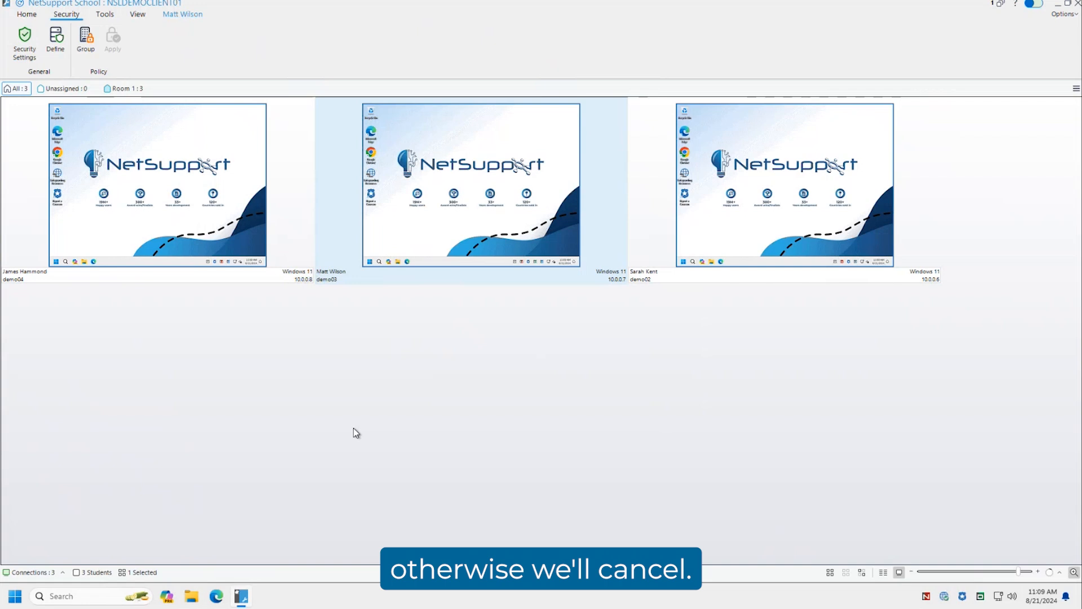
# Step: Select the demo04 device, view the local C: drive contents in the File Manager, and close it
pyautogui.click(105, 14)
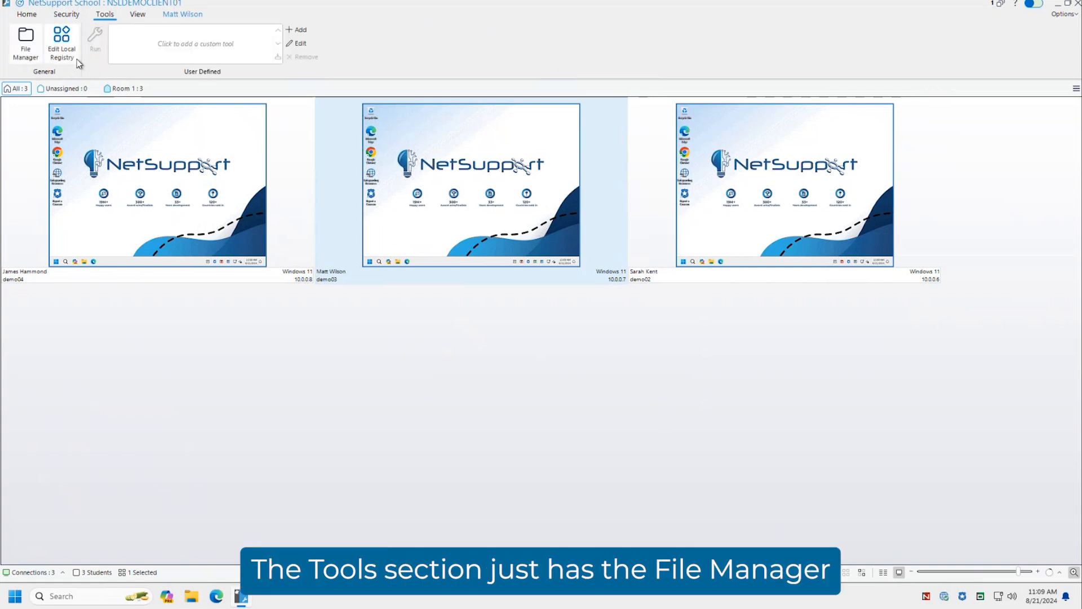
pyautogui.click(162, 171)
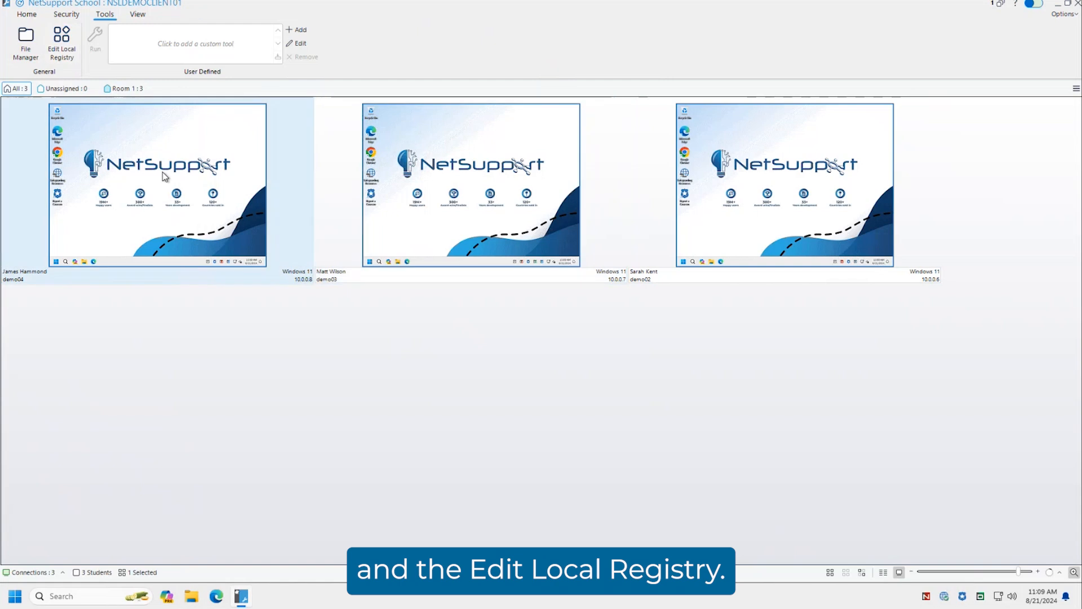
pyautogui.click(26, 56)
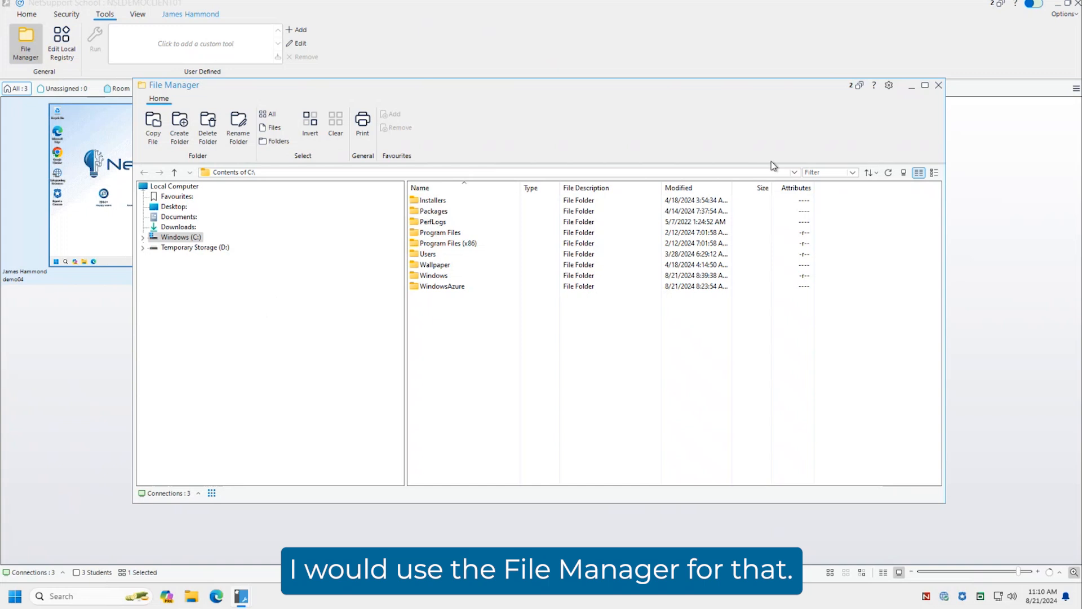
pyautogui.click(938, 86)
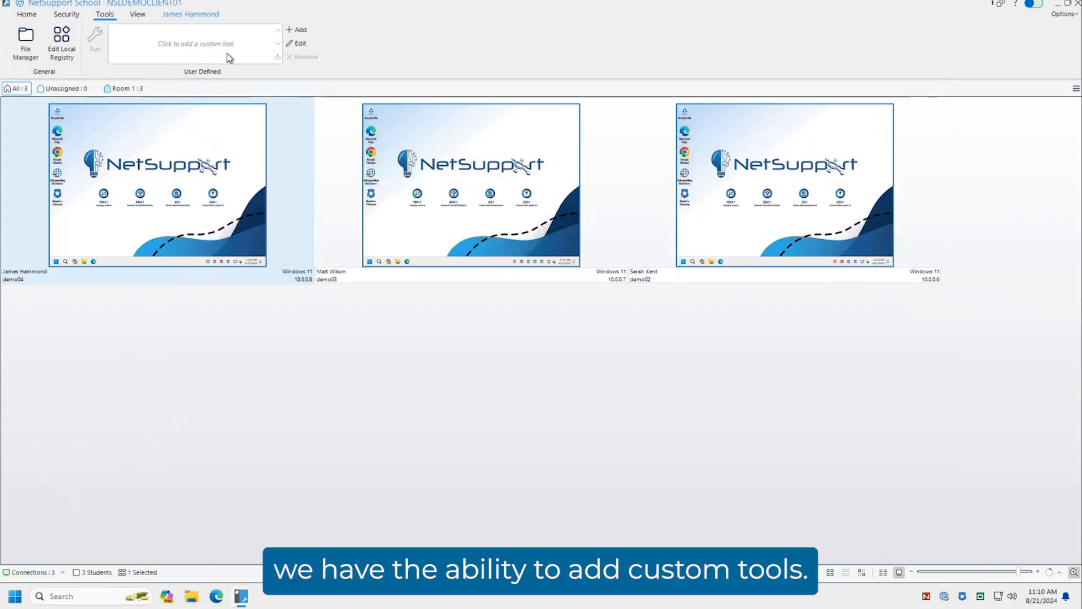
# Step: Add a custom tool named ServiceDesk that points to the Service Desk Logon shortcut on the desktop
pyautogui.click(299, 32)
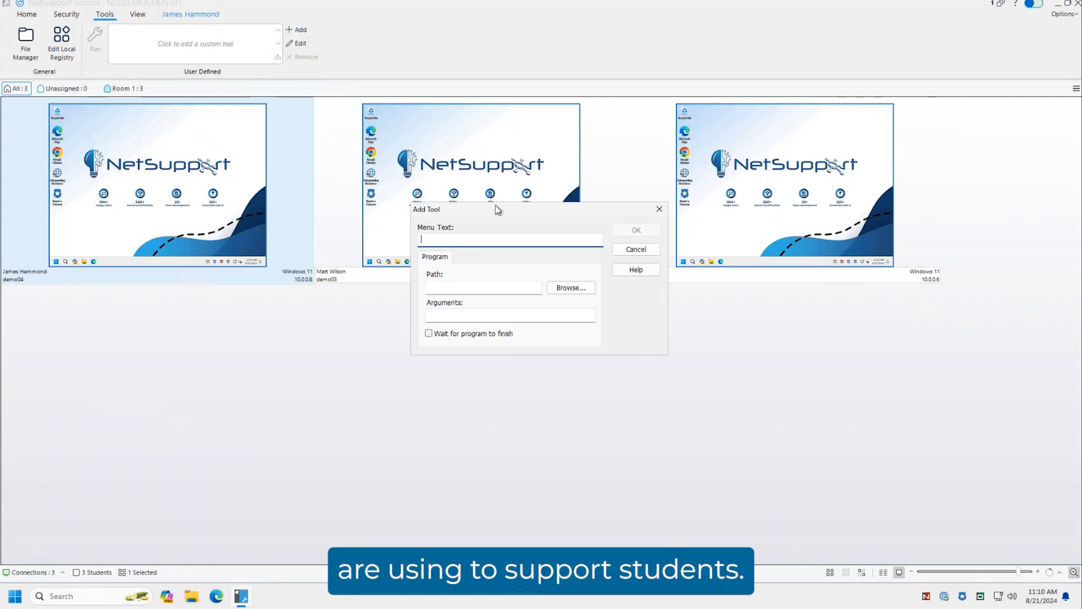
pyautogui.click(559, 290)
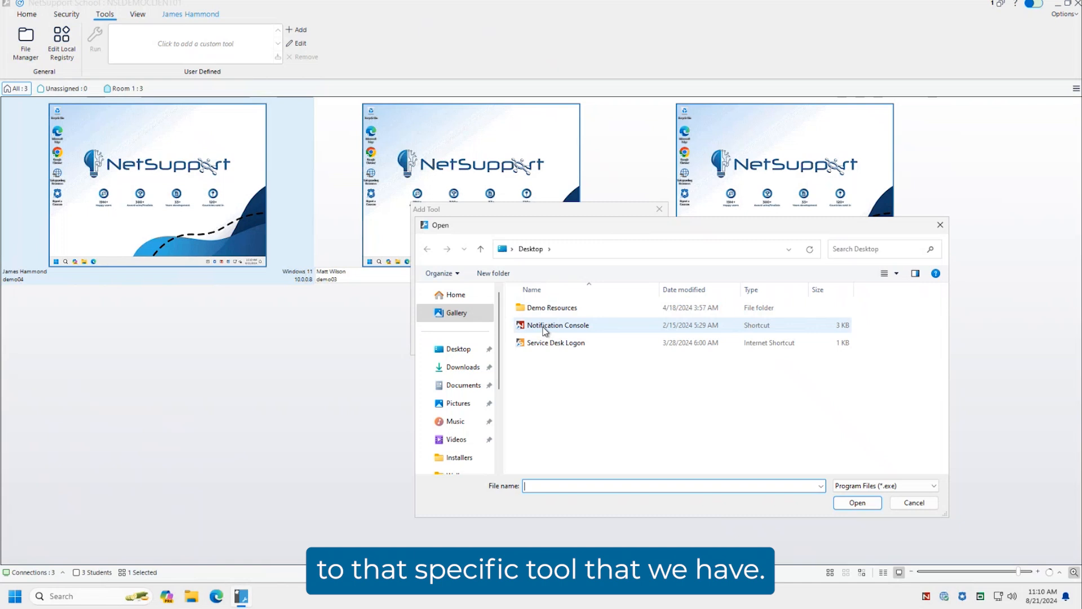
pyautogui.click(545, 328)
pyautogui.click(551, 345)
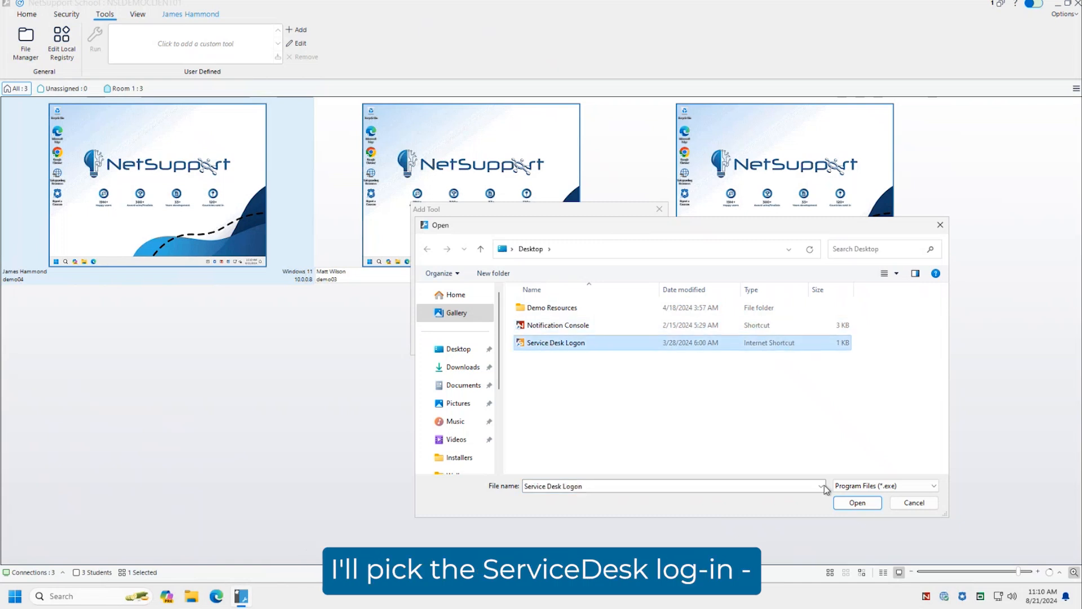
pyautogui.click(858, 503)
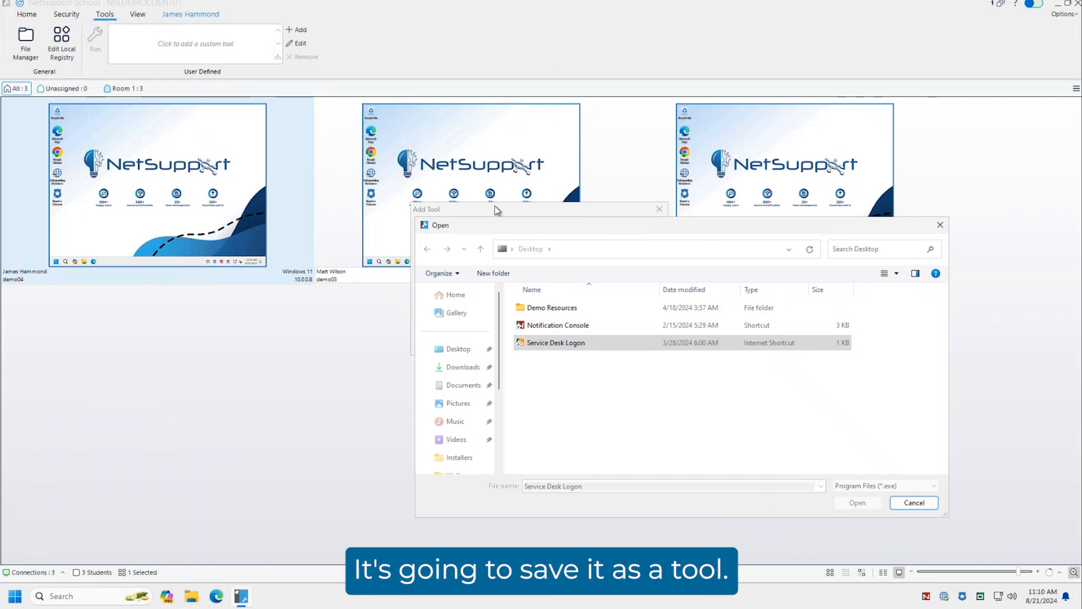
pyautogui.click(451, 240)
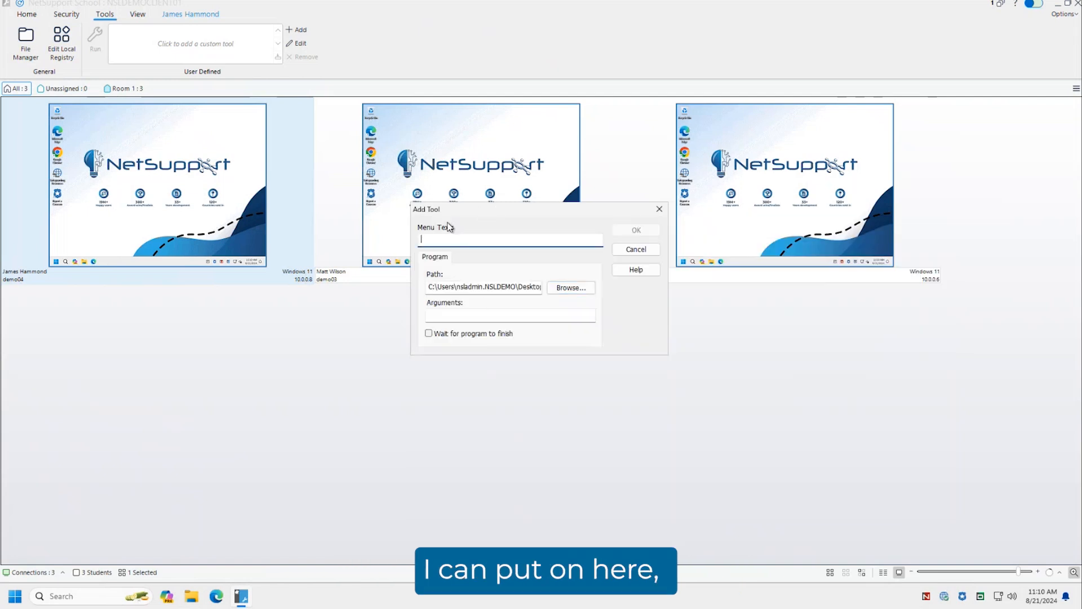
pyautogui.write('ServiceDesk')
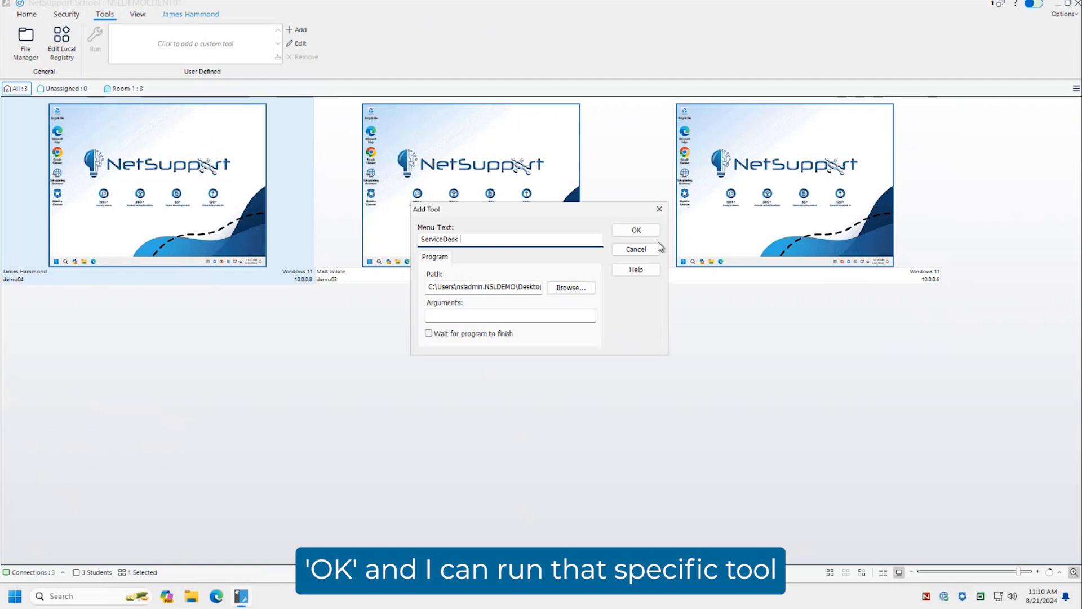
pyautogui.click(635, 229)
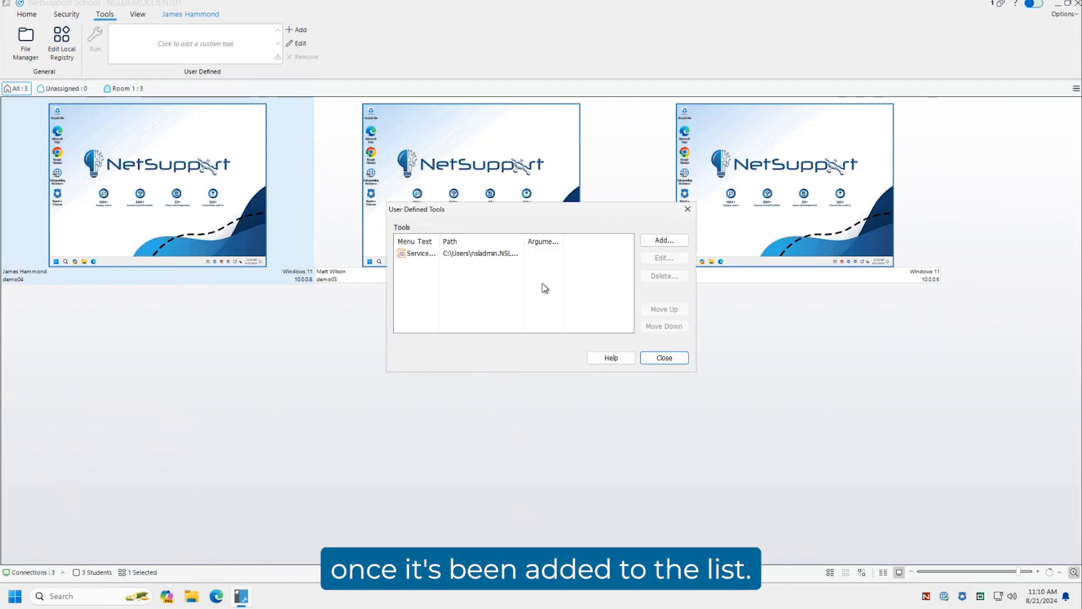
pyautogui.click(663, 358)
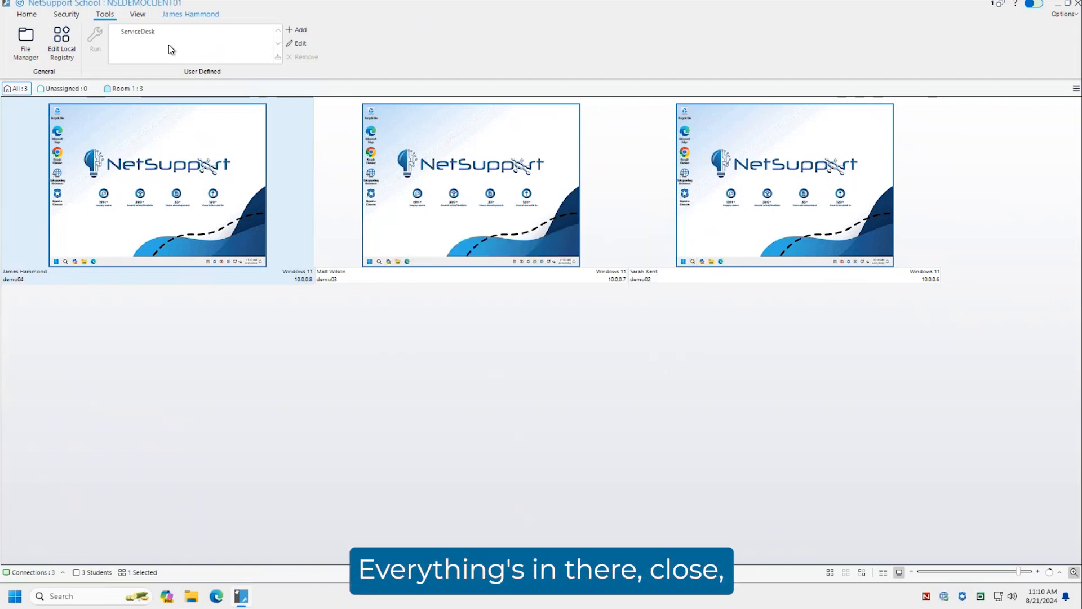
# Step: Run the ServiceDesk tool for demo04, and delete it from the user-defined tools
pyautogui.click(141, 32)
pyautogui.click(96, 38)
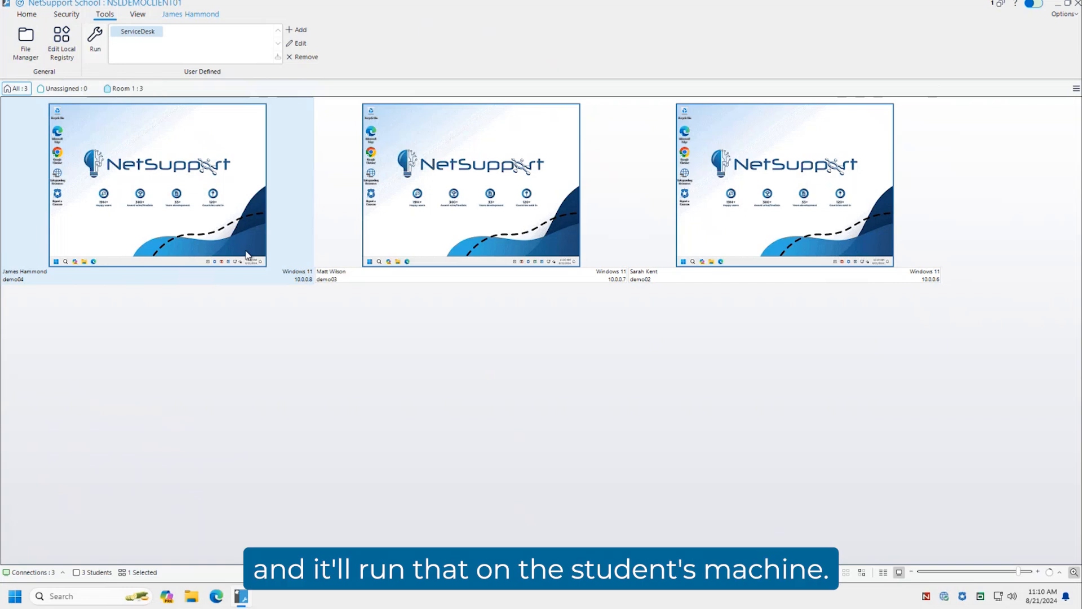
pyautogui.click(310, 57)
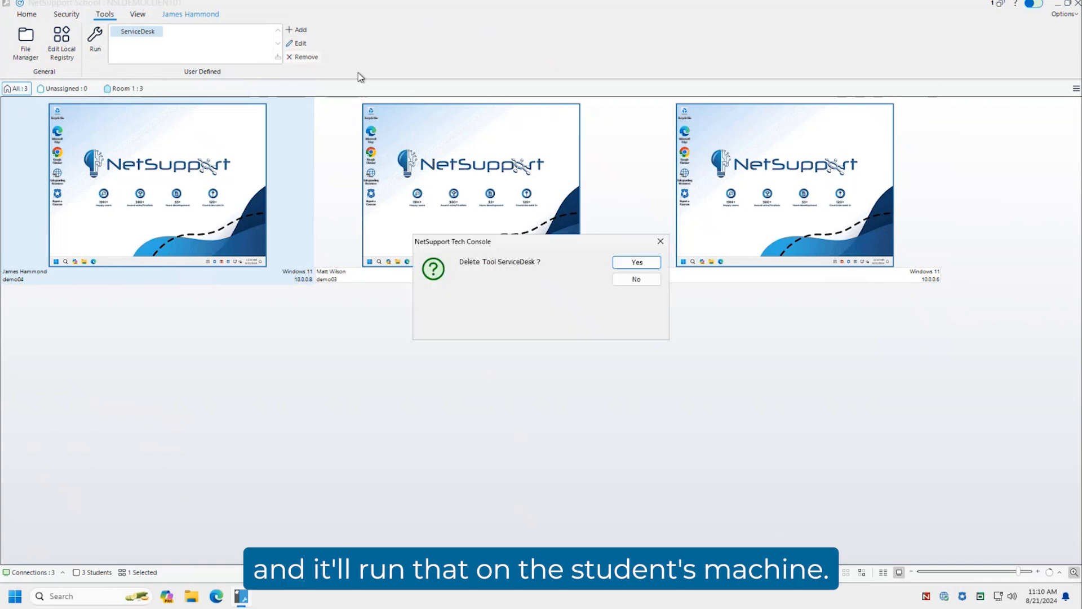
pyautogui.click(629, 264)
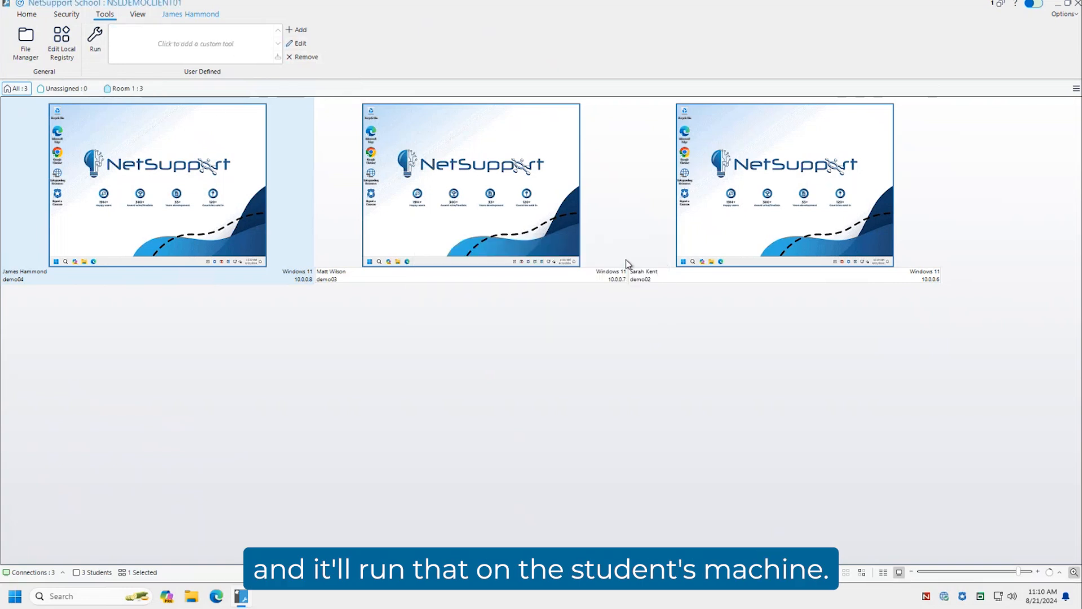
# Step: Show the students in the Details view and review the commands available for demo04
pyautogui.click(137, 14)
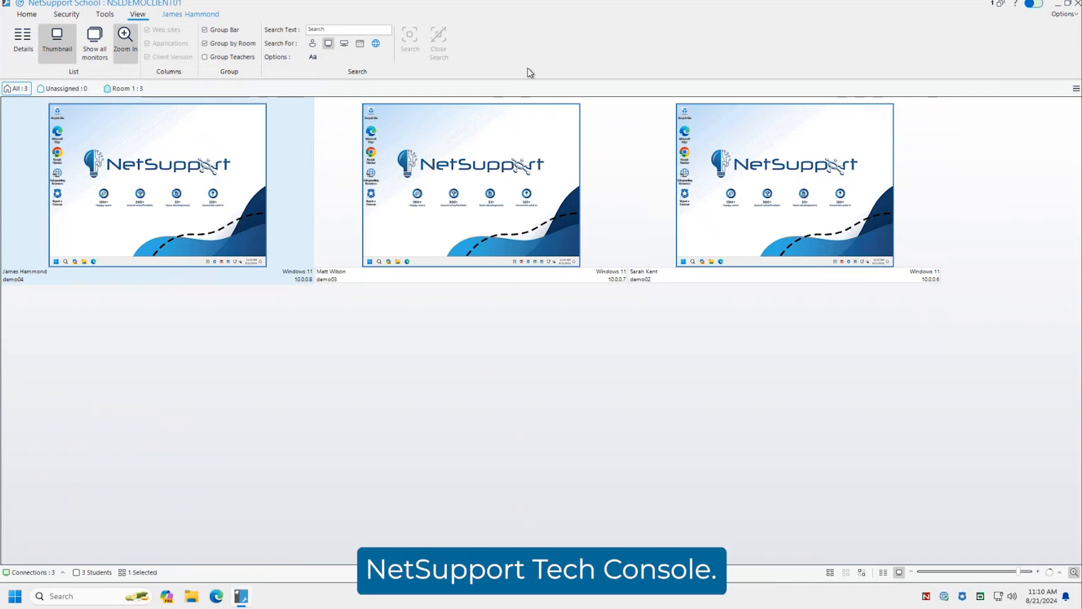
pyautogui.click(16, 52)
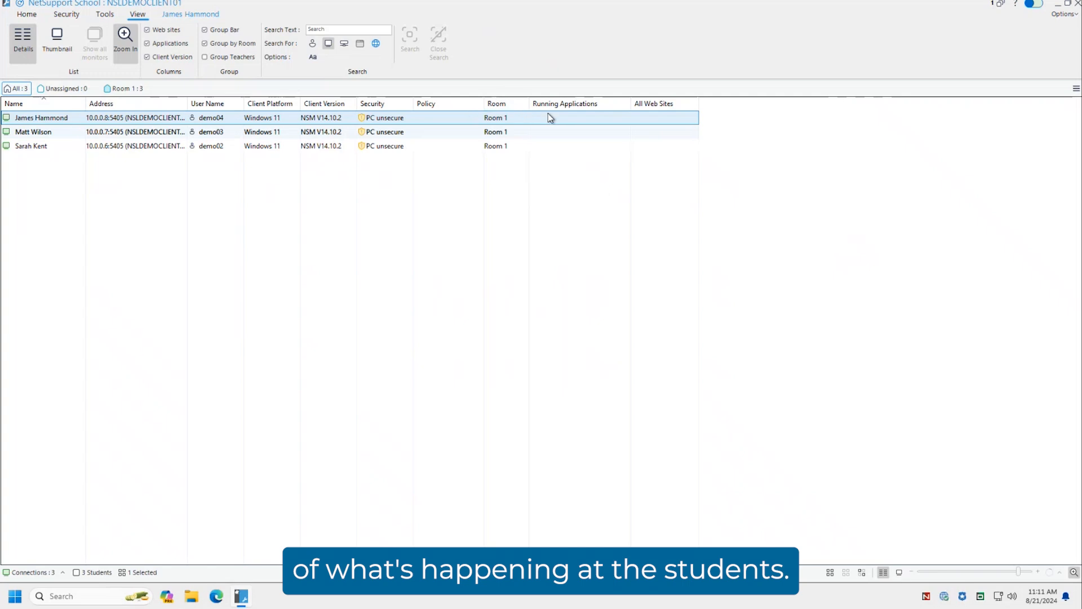
pyautogui.rightClick(504, 120)
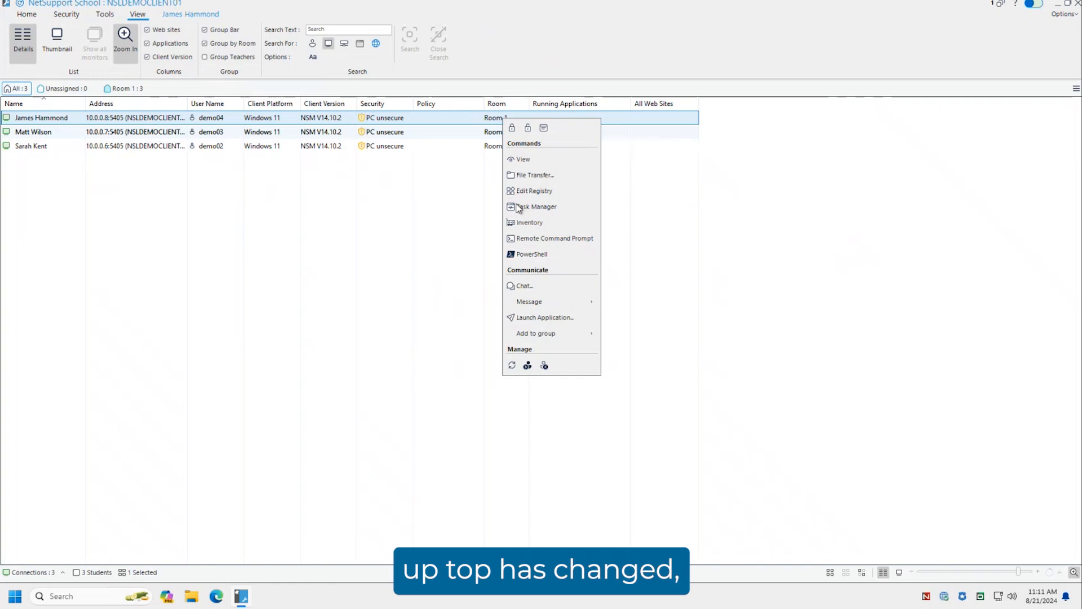
pyautogui.click(389, 229)
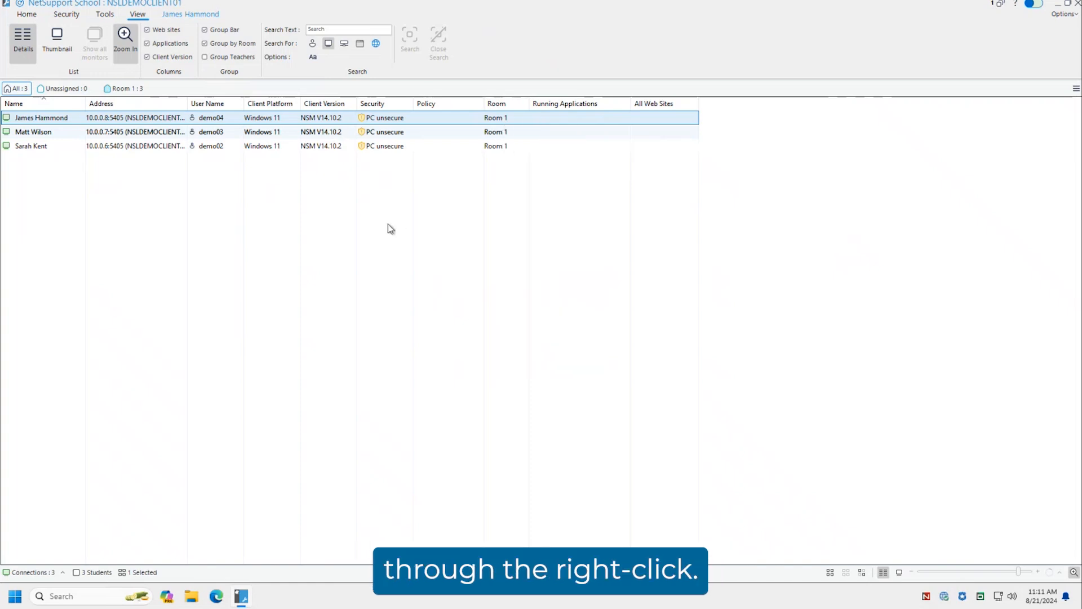
# Step: Return to the Thumbnail view and switch the display of all student monitors on and off again
pyautogui.click(58, 45)
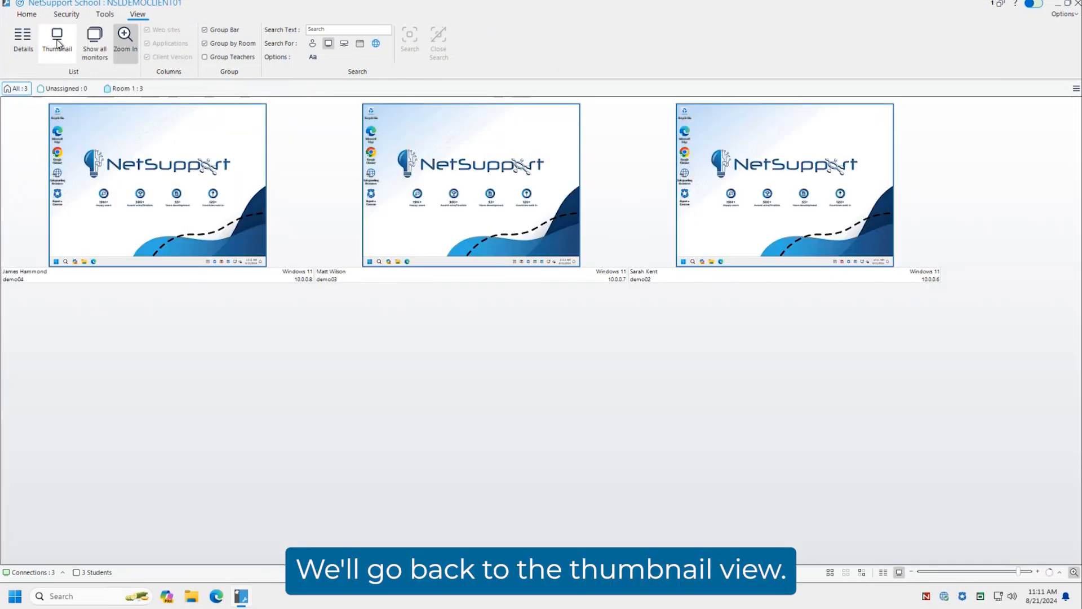
pyautogui.click(97, 53)
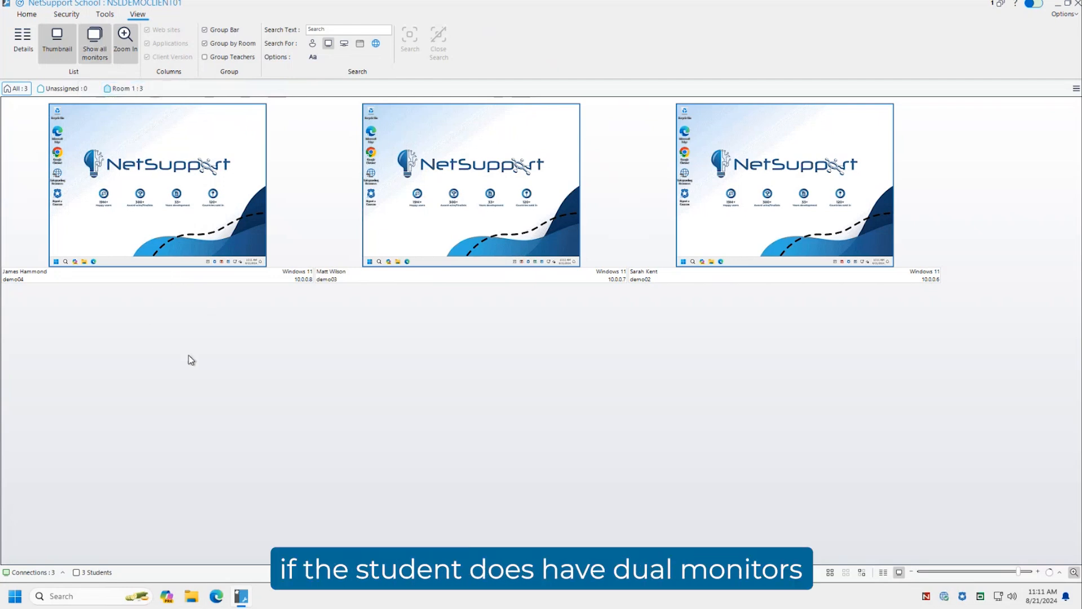
pyautogui.click(95, 56)
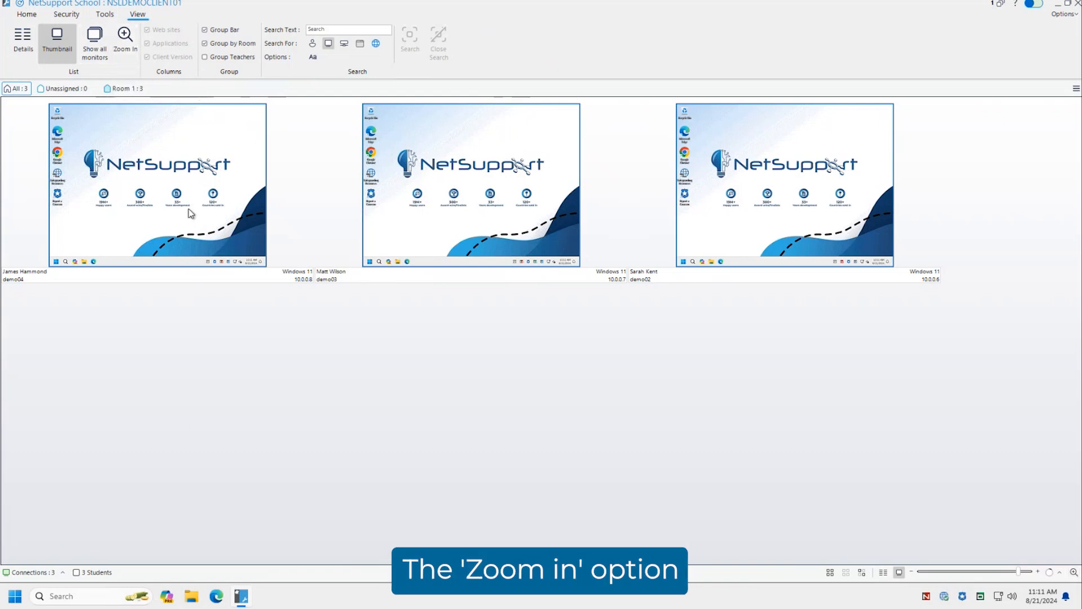
# Step: Turn off the Zoom In option for the student thumbnails and select the demo04 device
pyautogui.click(117, 55)
pyautogui.moveTo(166, 172)
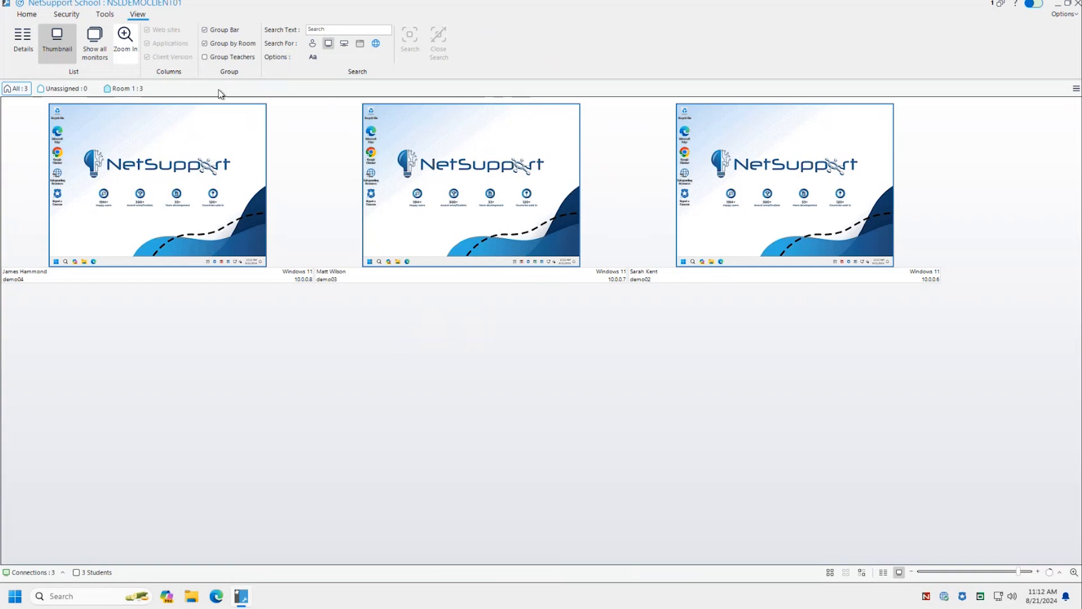
pyautogui.click(198, 160)
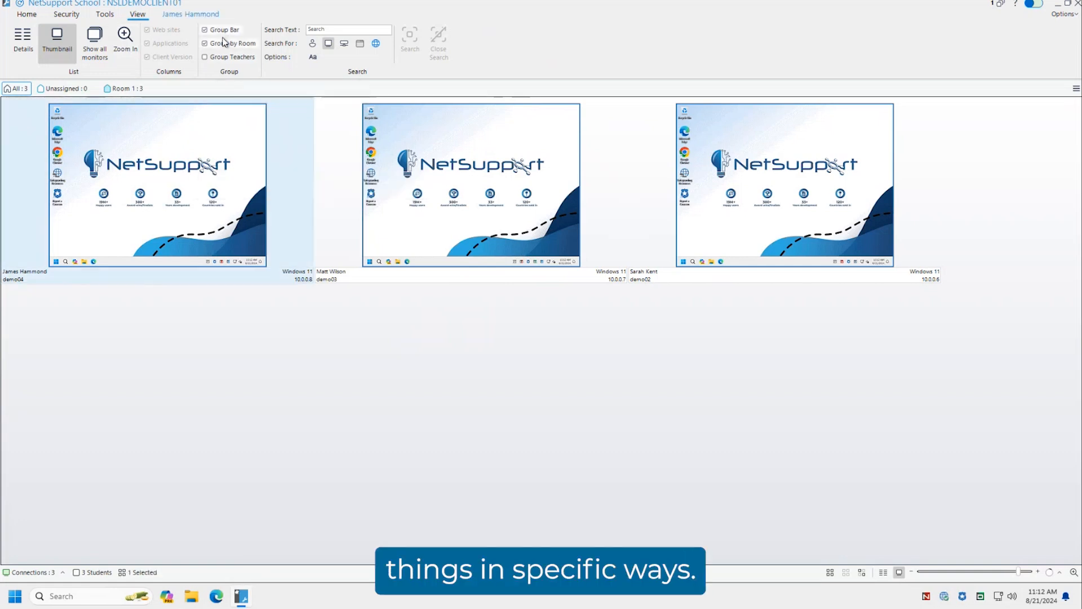
# Step: View the Room 1 and Unassigned groups, return to all students, and try the Group Teachers option
pyautogui.click(117, 90)
pyautogui.click(63, 88)
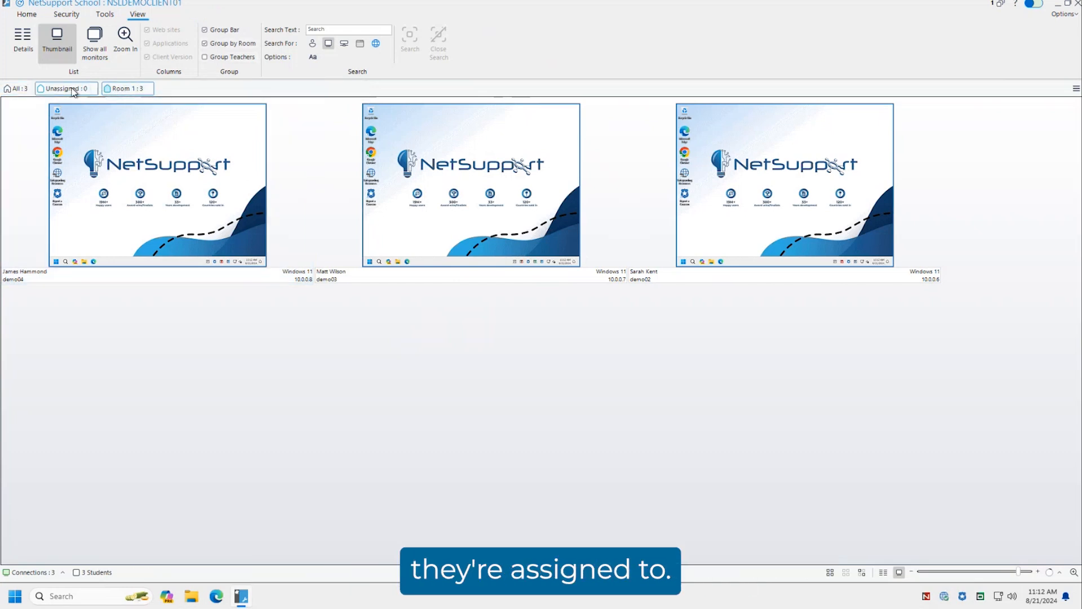
pyautogui.click(17, 89)
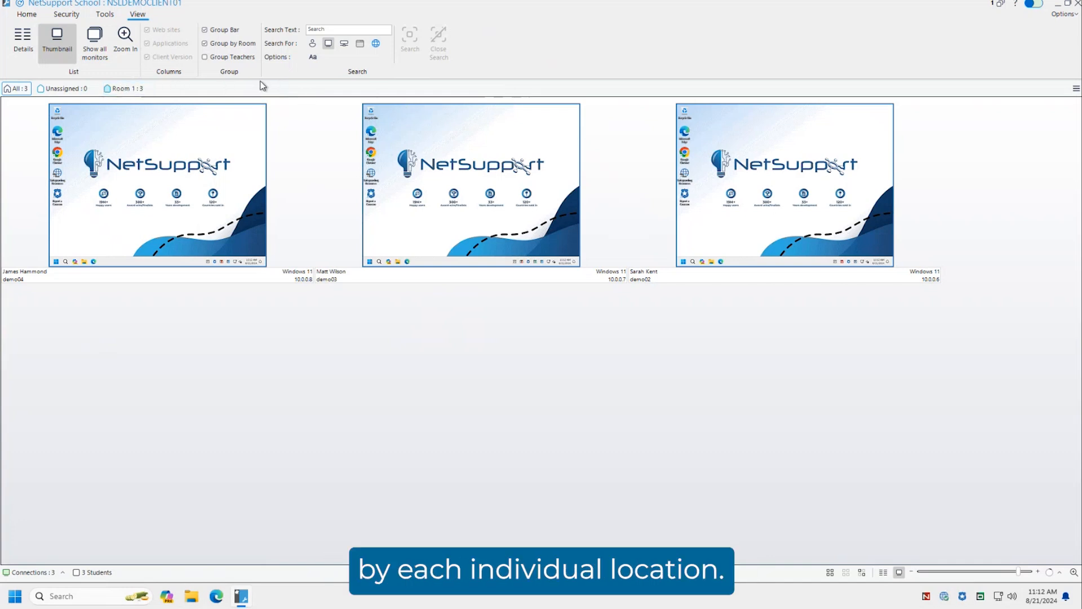
pyautogui.click(221, 59)
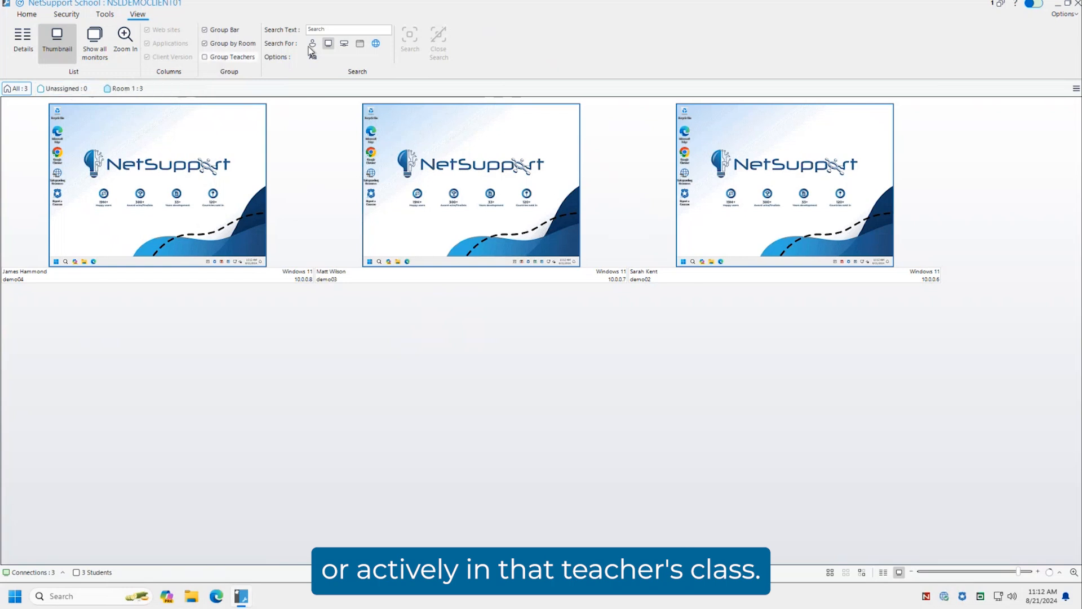
# Step: Search the computer names for part of the demo04 student's name
pyautogui.click(332, 28)
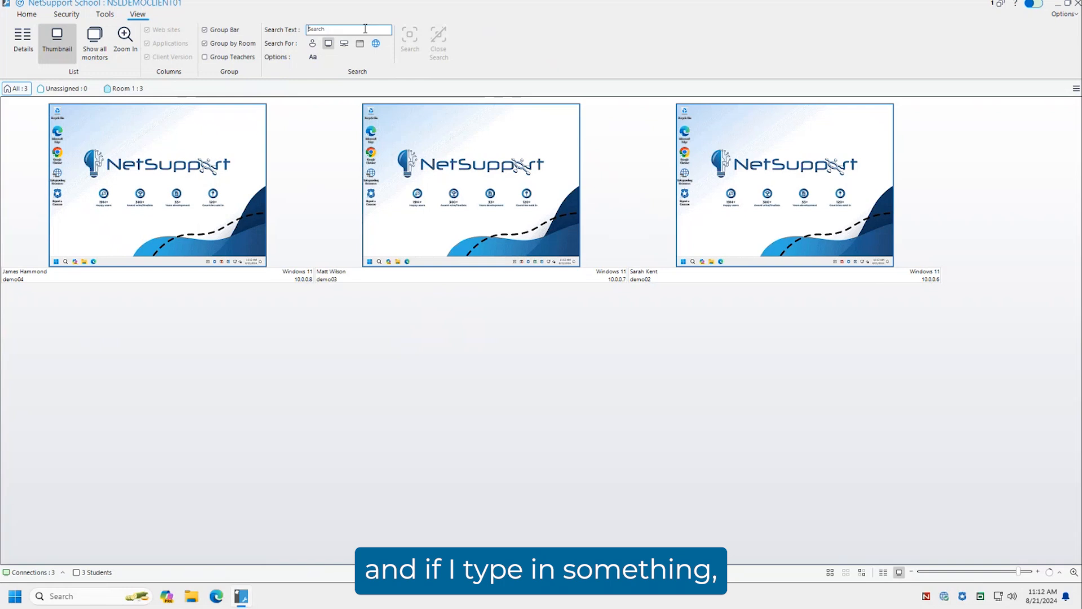
pyautogui.write('ames')
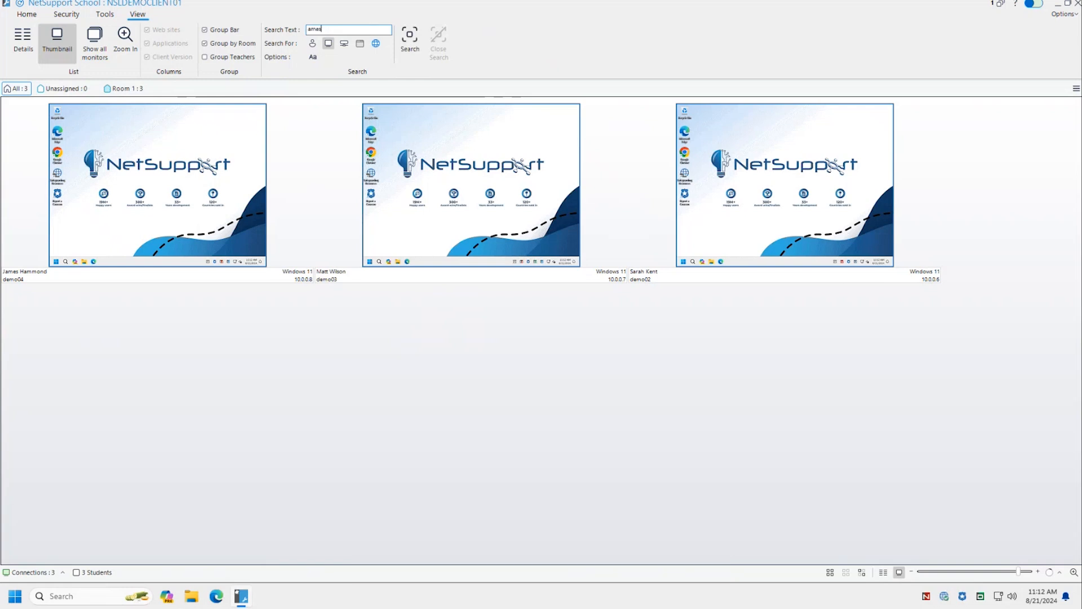
pyautogui.press('Return')
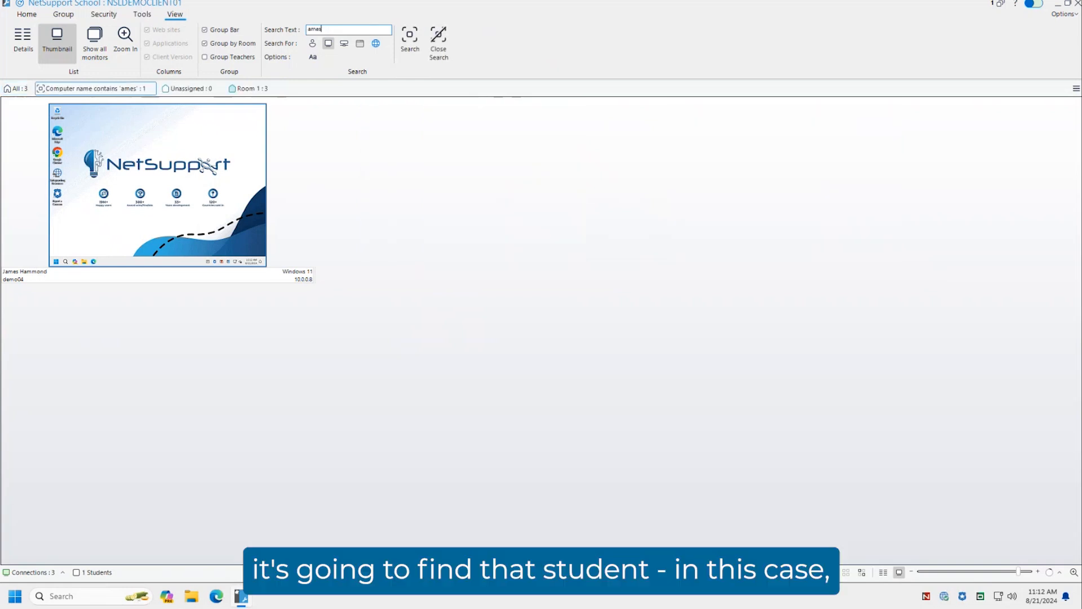
# Step: Clear the search text and try the website search criterion before setting the search back to by name
pyautogui.moveTo(336, 29); pyautogui.dragTo(283, 32)
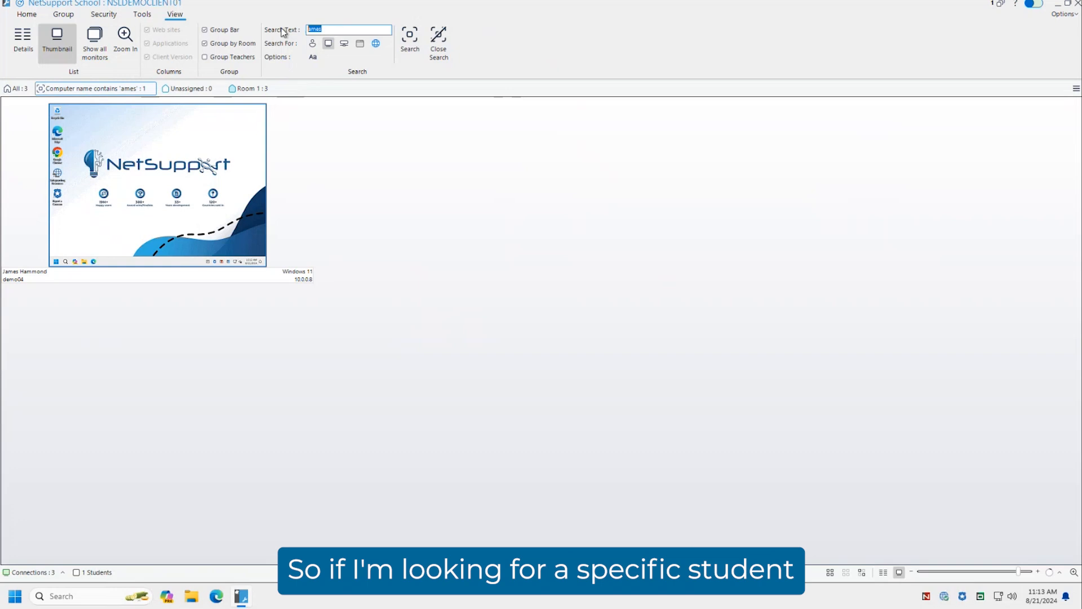
pyautogui.press('BackSpace')
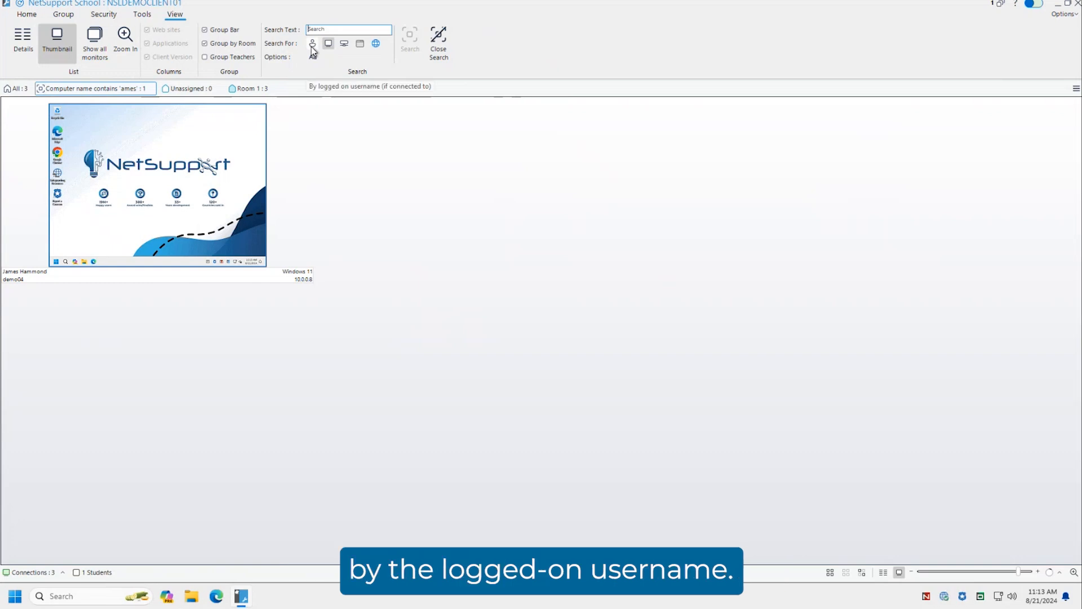
pyautogui.click(329, 44)
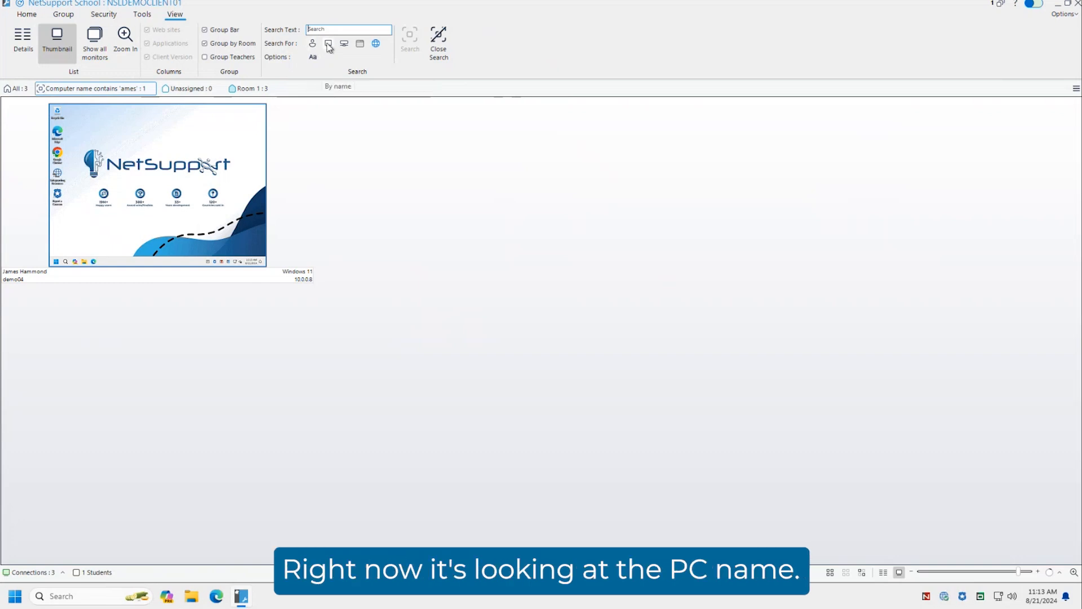
pyautogui.click(375, 45)
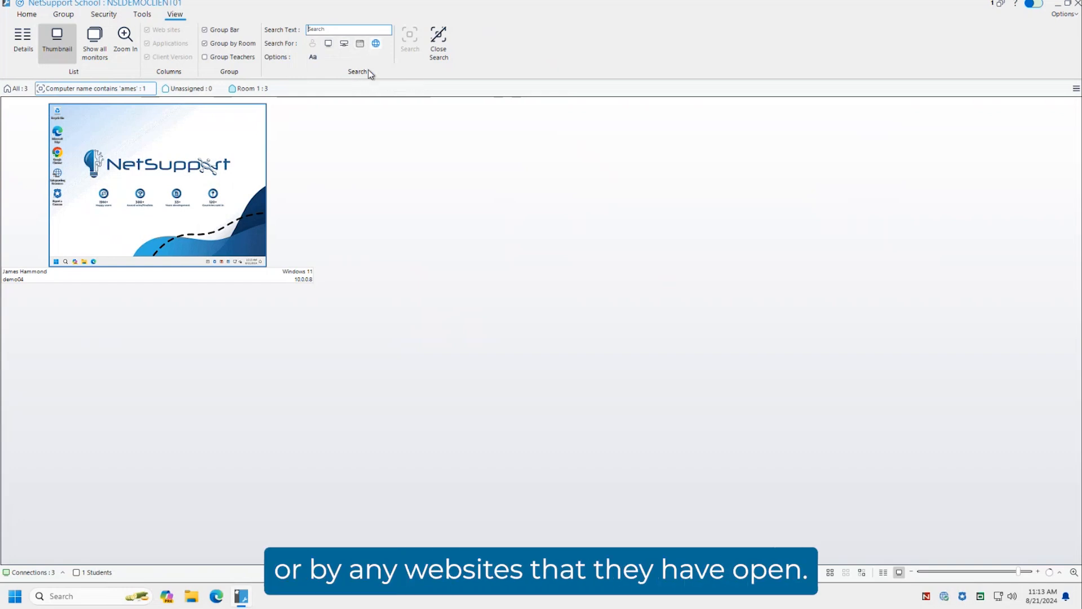
pyautogui.click(328, 44)
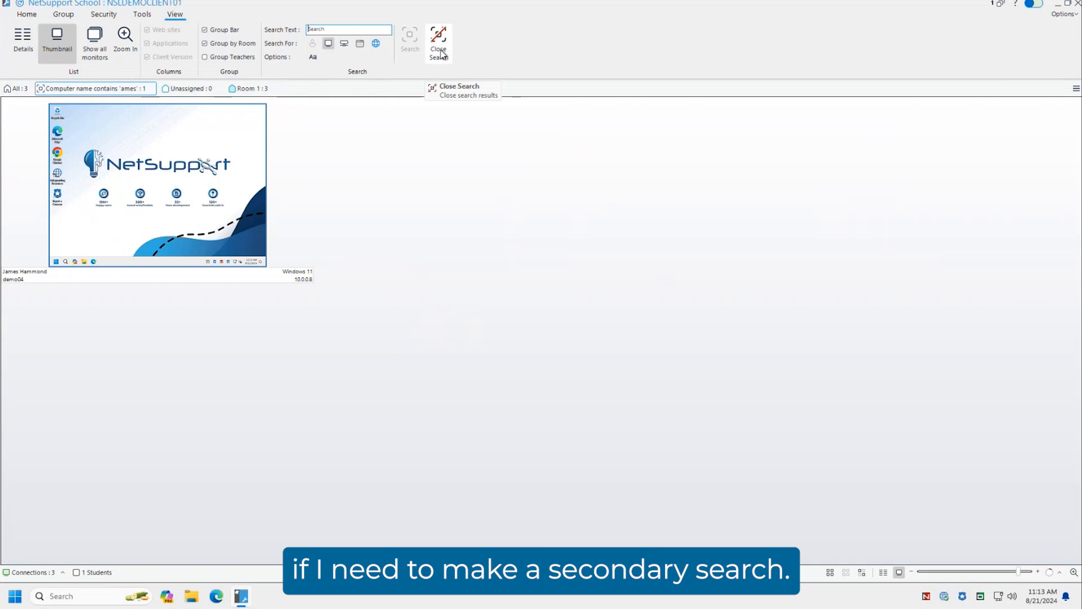
# Step: Return to the Home commands and choose the demo04 student's computer from the list of connections
pyautogui.click(24, 15)
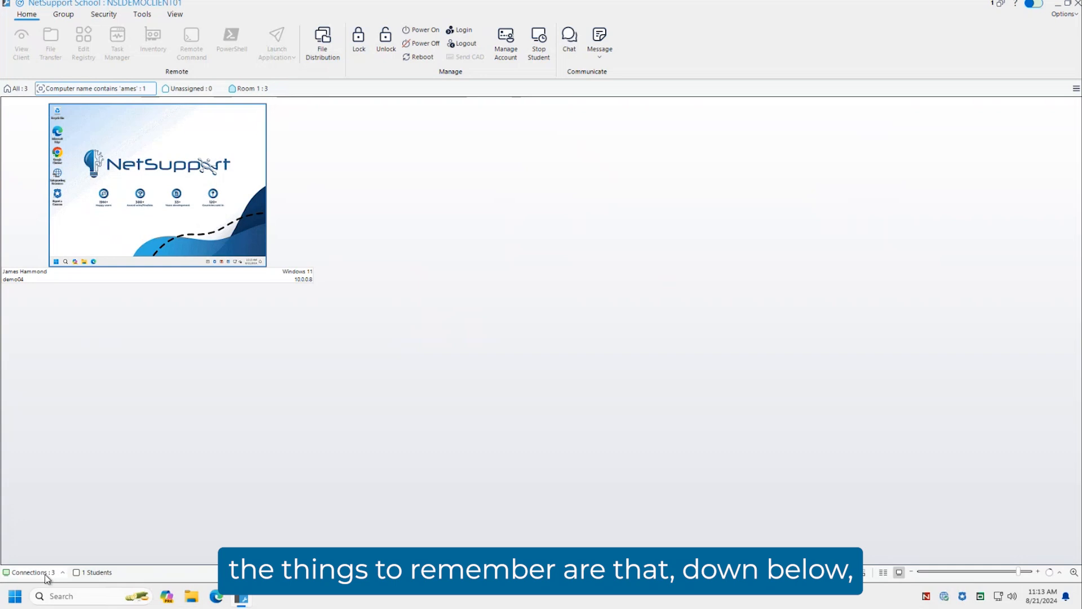
pyautogui.click(61, 573)
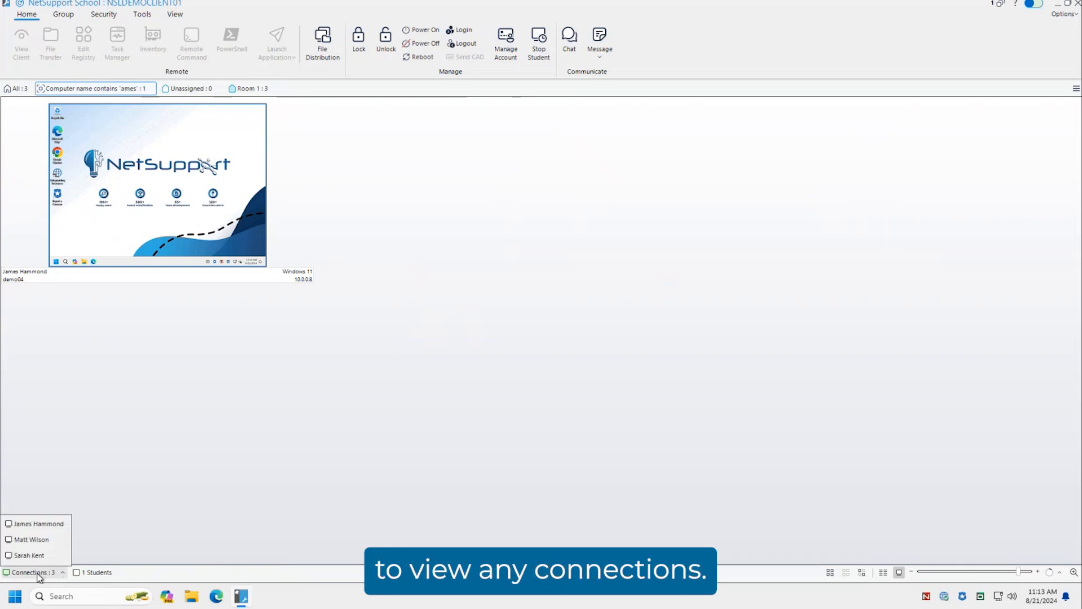
pyautogui.click(39, 524)
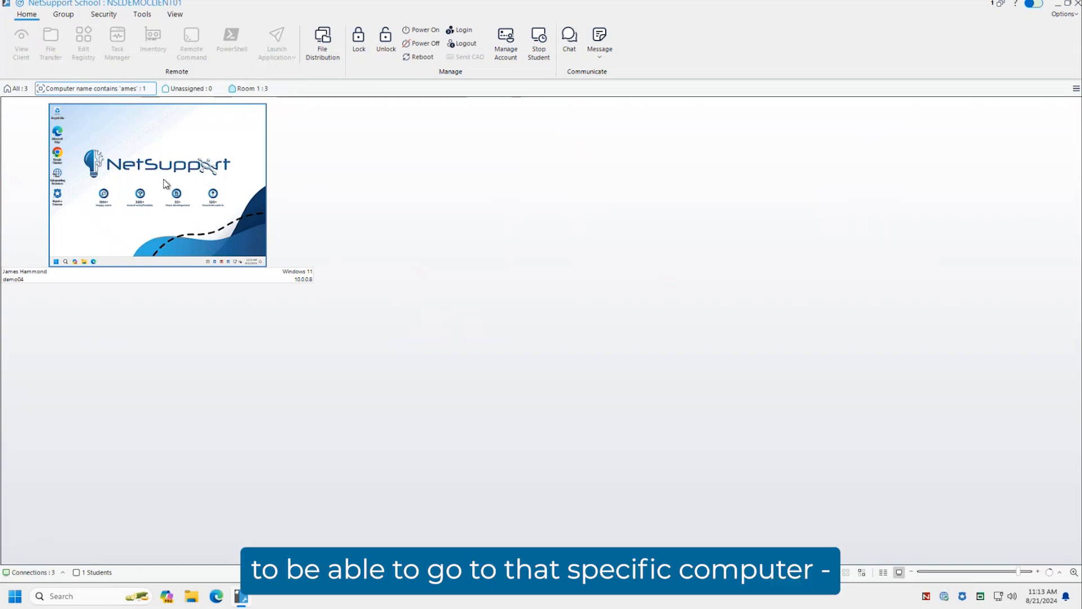
# Step: Show all students again, select all of their devices, and invert the selection
pyautogui.click(17, 88)
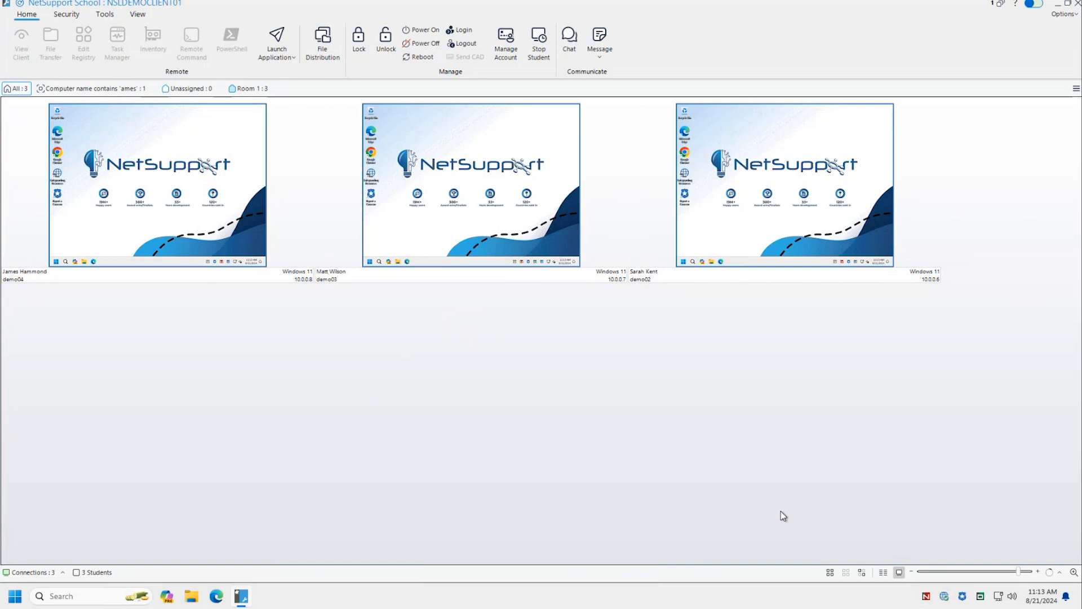
pyautogui.click(831, 575)
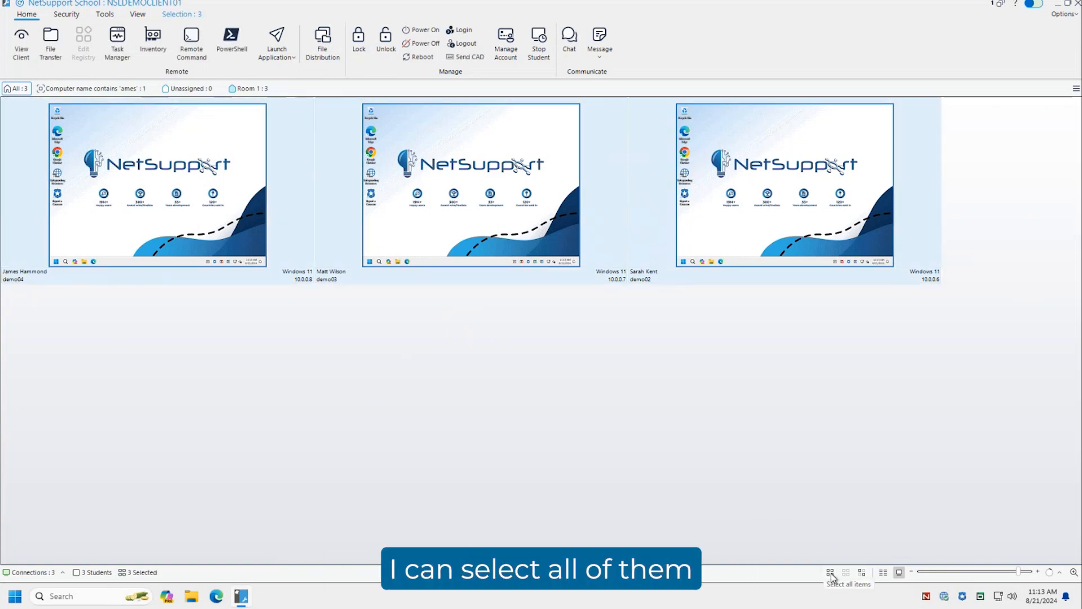
pyautogui.click(864, 573)
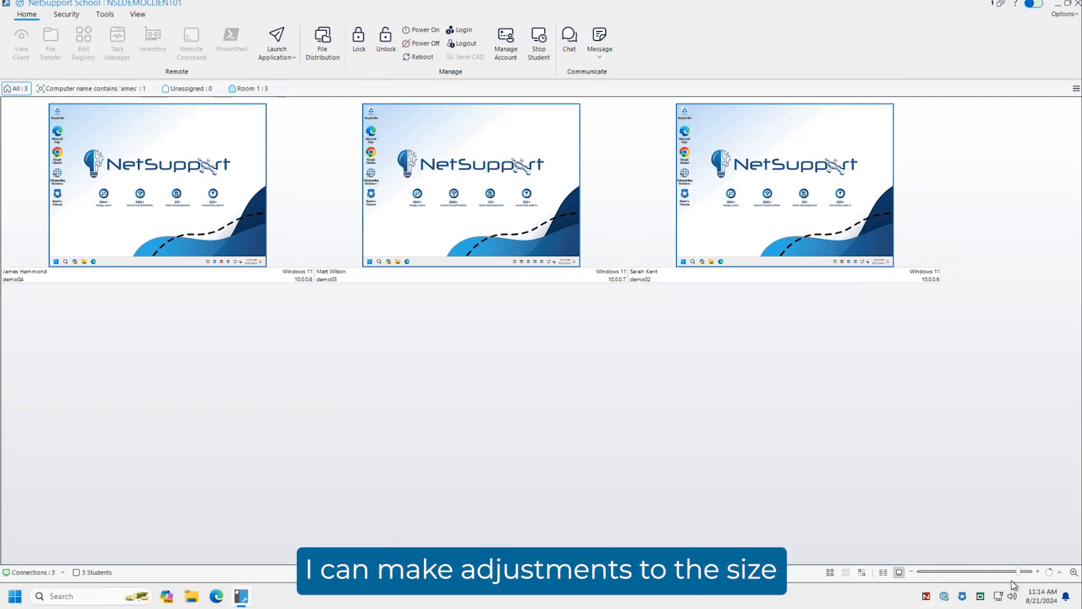
# Step: Shrink the student thumbnails, switch to the Details view and back to Thumbnail, and enlarge the thumbnails again
pyautogui.moveTo(1018, 571)
pyautogui.mouseDown()
pyautogui.moveTo(974, 572)
pyautogui.moveTo(1023, 574)
pyautogui.moveTo(1003, 572)
pyautogui.mouseUp()
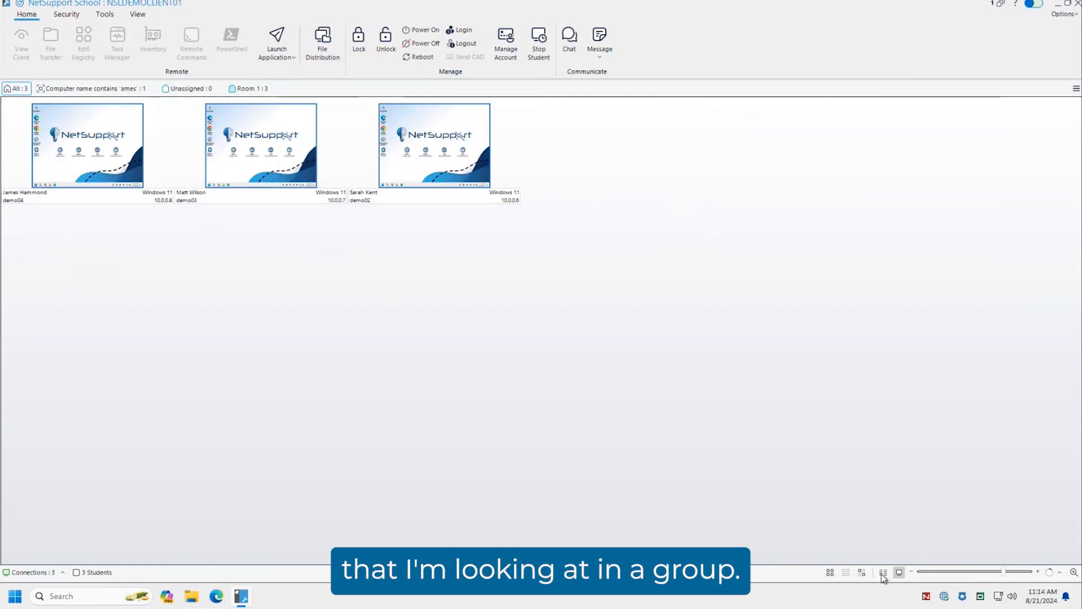
pyautogui.click(884, 573)
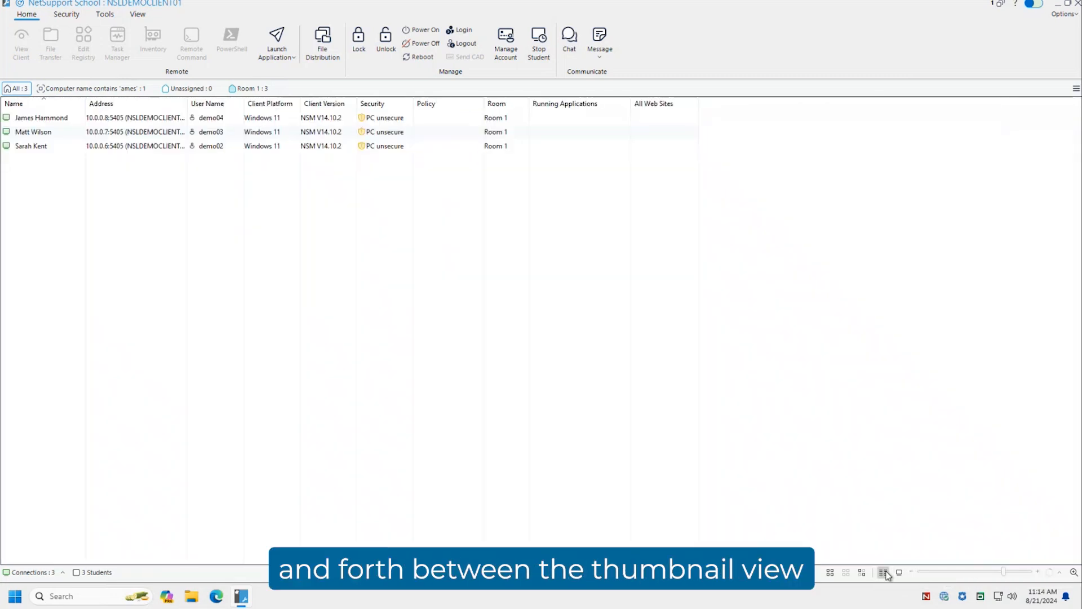
pyautogui.click(900, 574)
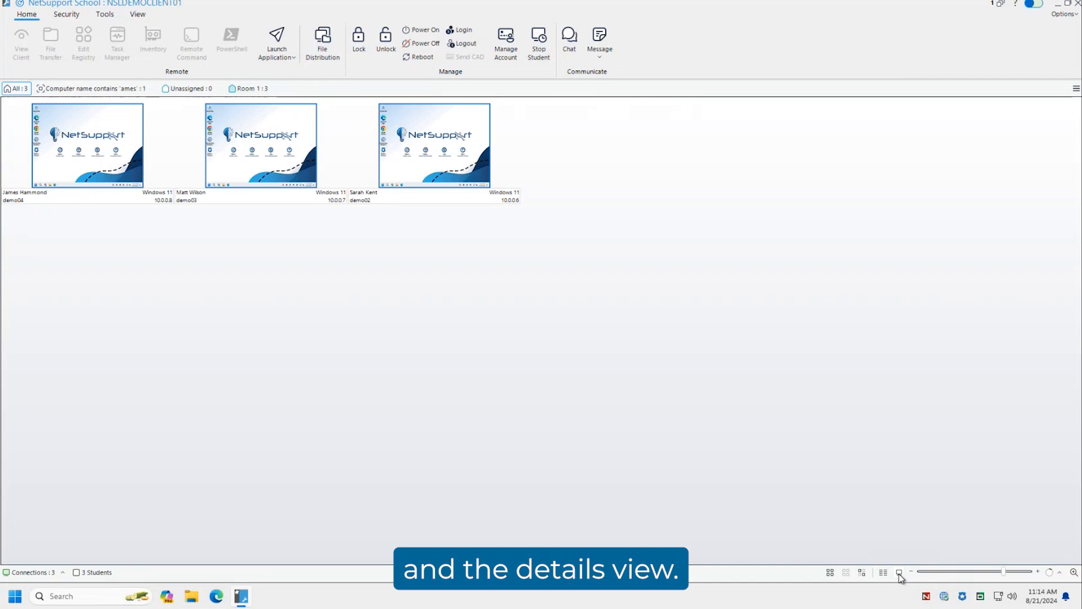
pyautogui.click(1018, 572)
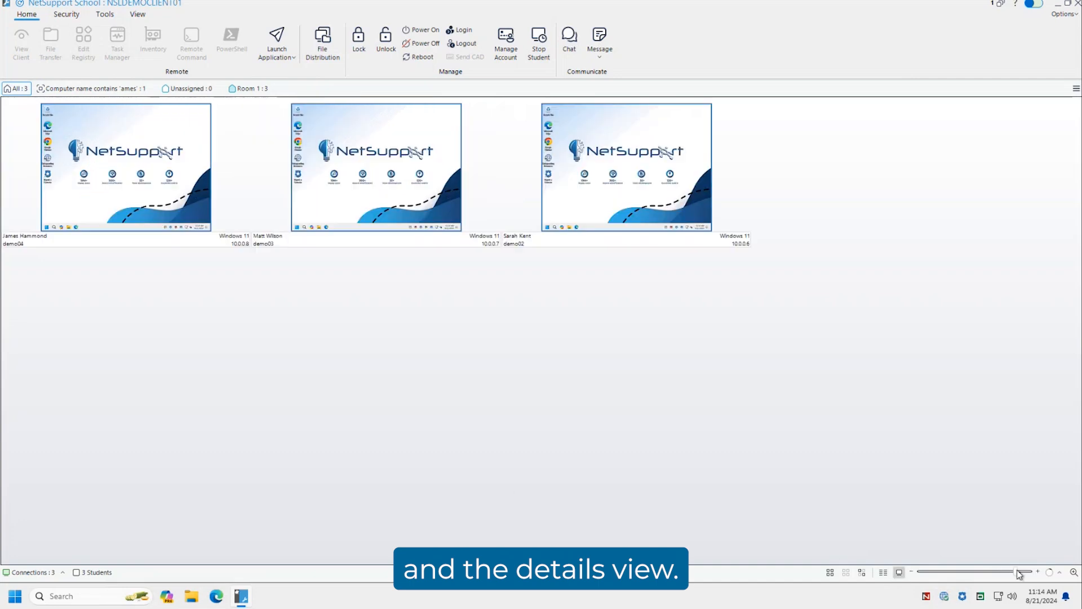